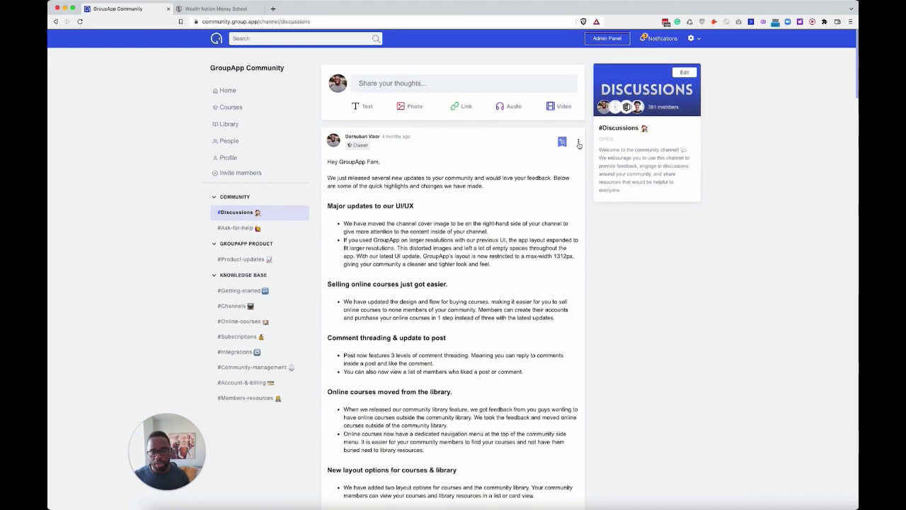
- Examine the management options of the pinned post in the #Discussions channel and the comments below it
{"action": "scroll", "coordinate": [579, 144], "scroll_direction": "down", "scroll_amount": 1}
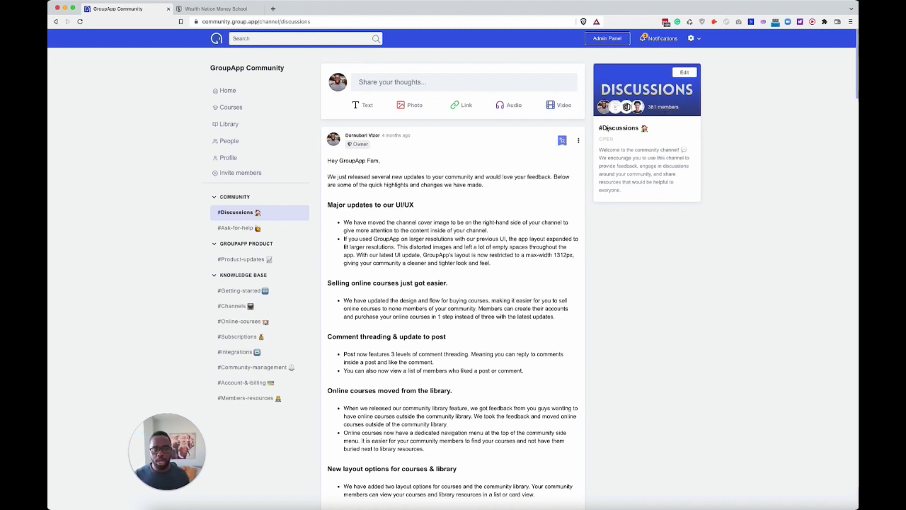
{"action": "left_click", "coordinate": [578, 142]}
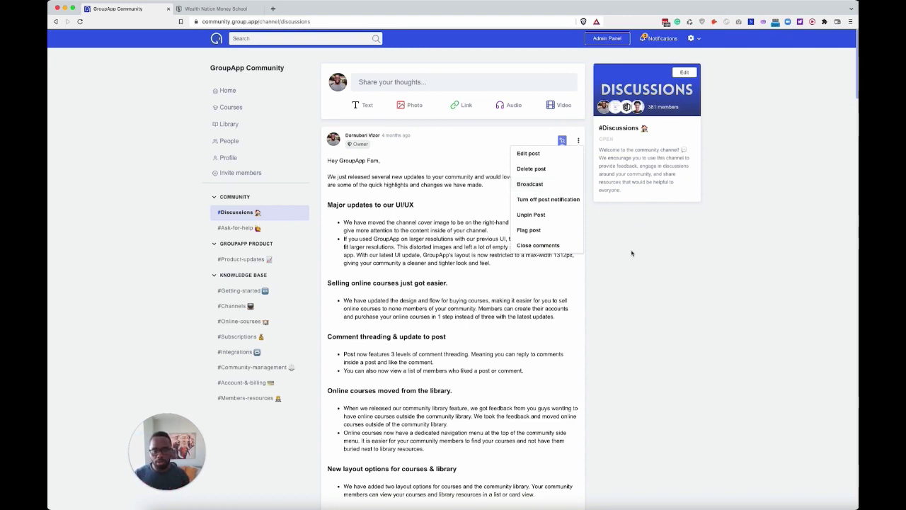
{"action": "scroll", "coordinate": [580, 269], "scroll_direction": "down", "scroll_amount": 6}
{"action": "scroll", "coordinate": [581, 269], "scroll_direction": "down", "scroll_amount": 3}
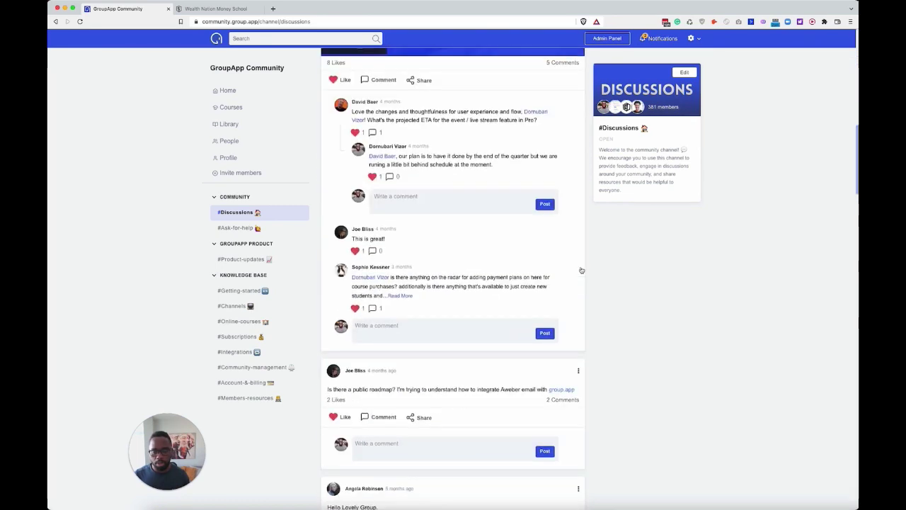
{"action": "scroll", "coordinate": [584, 265], "scroll_direction": "up", "scroll_amount": 7}
{"action": "scroll", "coordinate": [588, 260], "scroll_direction": "up", "scroll_amount": 1}
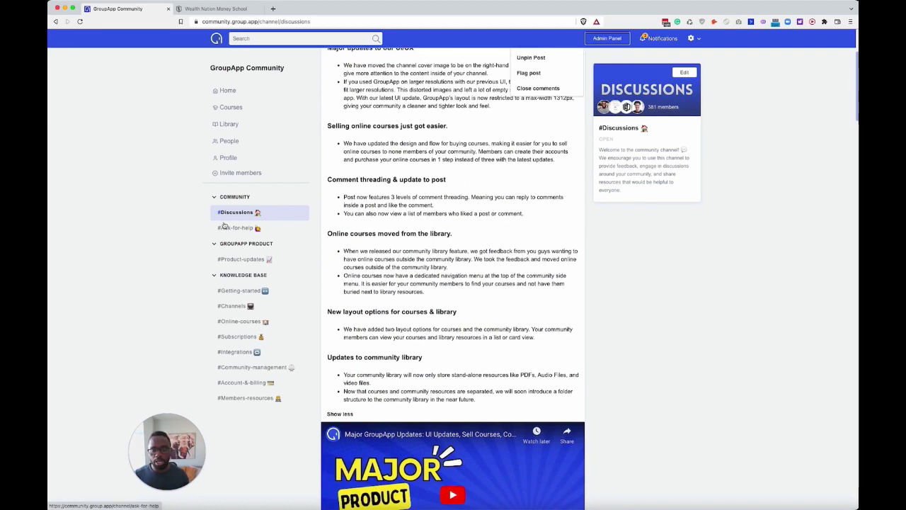
- Open the form for creating a new channel from the community's admin channel settings
{"action": "left_click", "coordinate": [607, 39]}
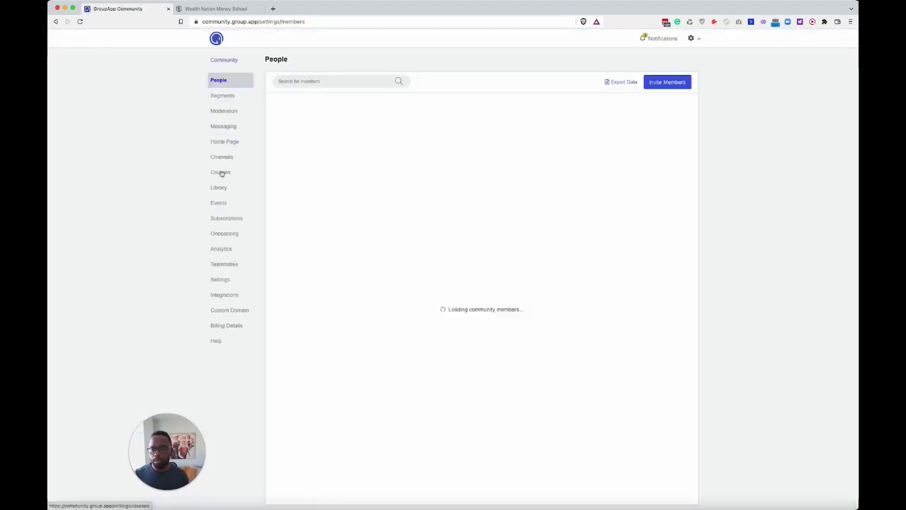
{"action": "left_click", "coordinate": [224, 156]}
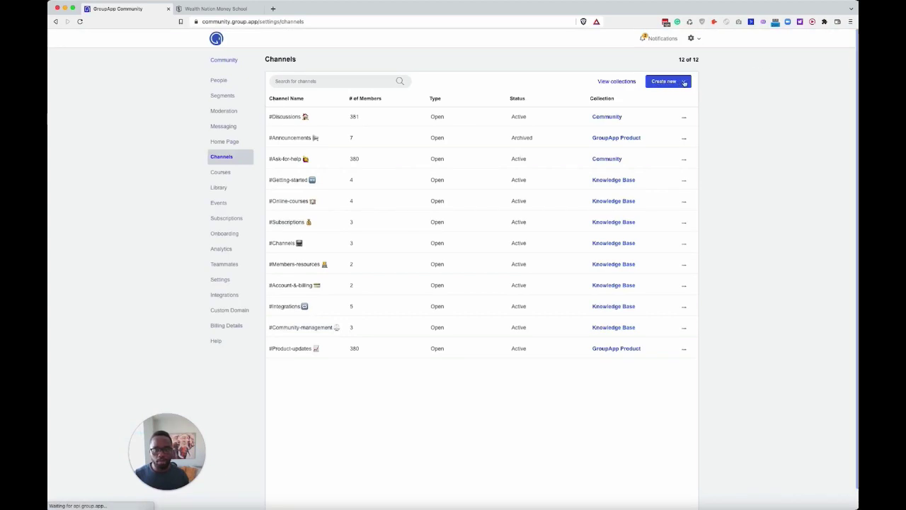
{"action": "left_click", "coordinate": [683, 82]}
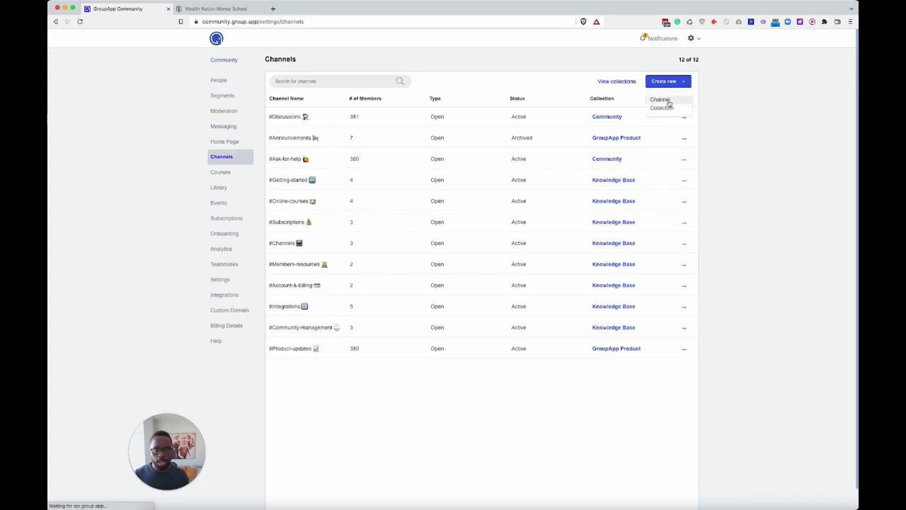
{"action": "left_click", "coordinate": [668, 103]}
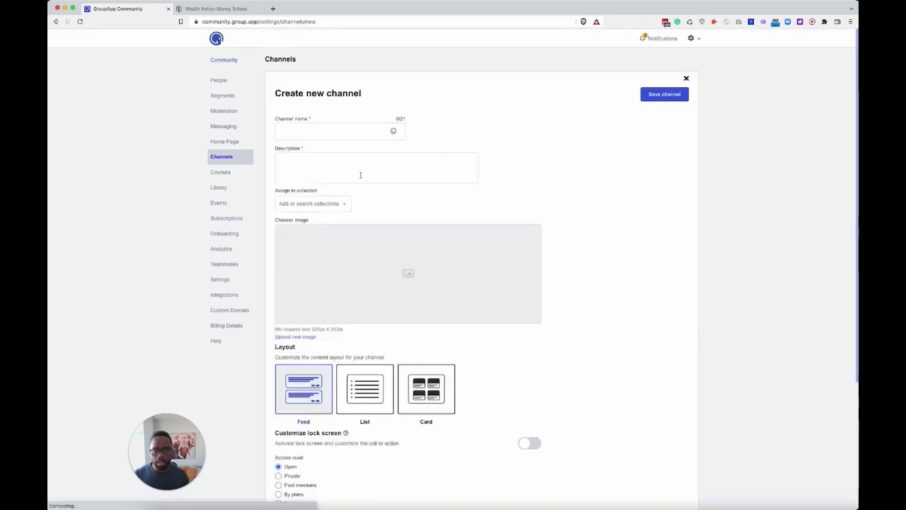
- Examine the new channel's name and description fields and the collections it can be assigned to
{"action": "scroll", "coordinate": [360, 174], "scroll_direction": "down", "scroll_amount": 1}
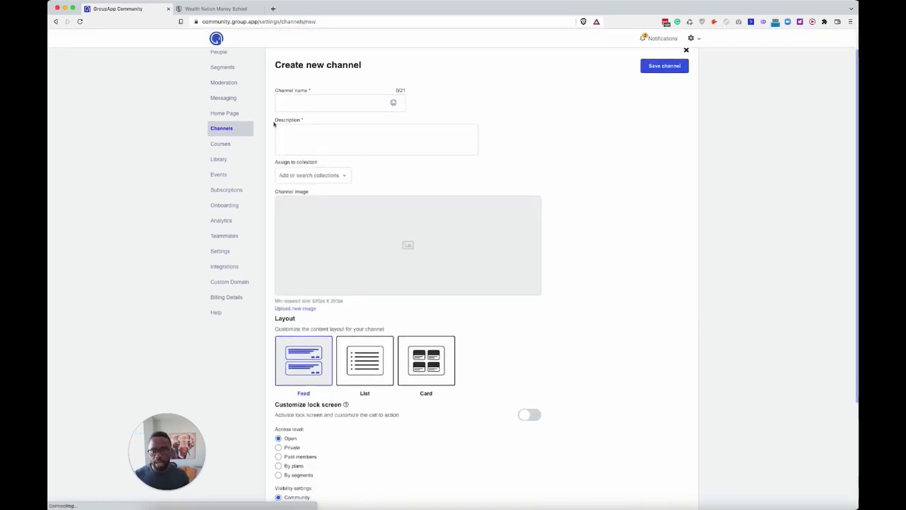
{"action": "left_click_drag", "start_coordinate": [275, 161], "coordinate": [348, 167]}
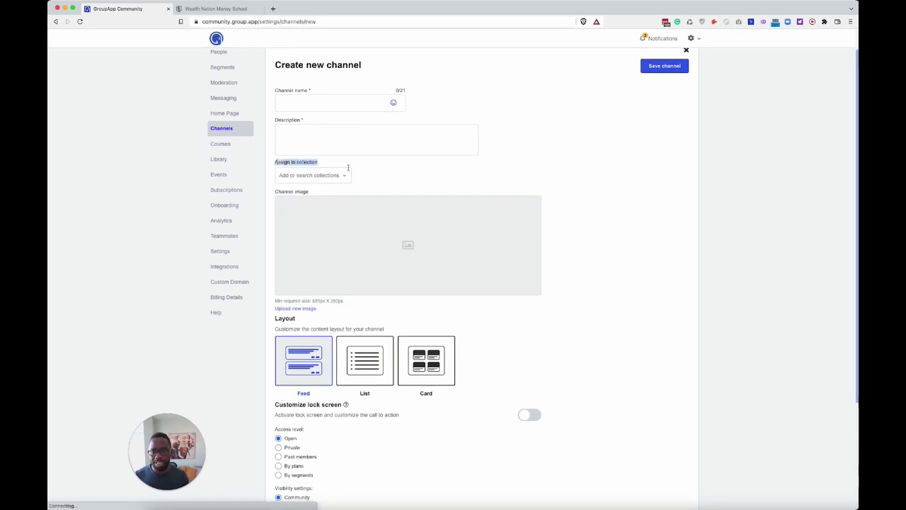
{"action": "left_click", "coordinate": [339, 174]}
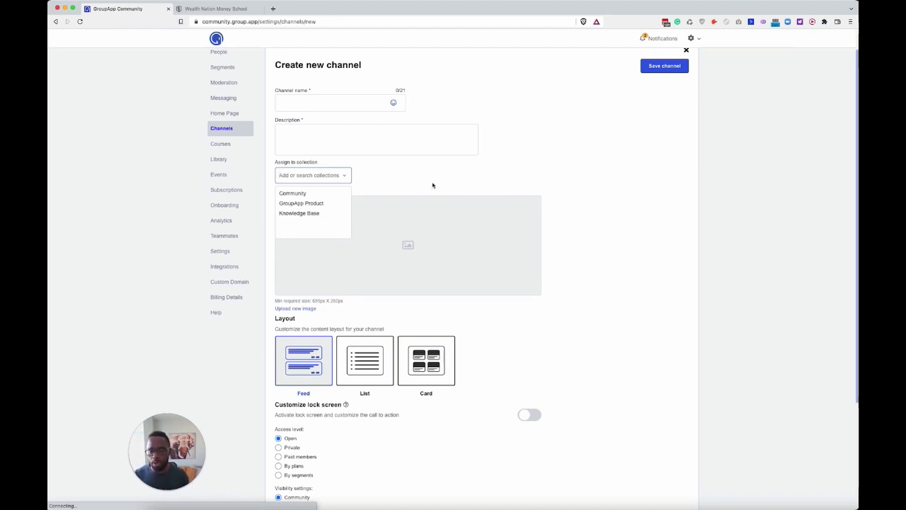
{"action": "left_click", "coordinate": [403, 270]}
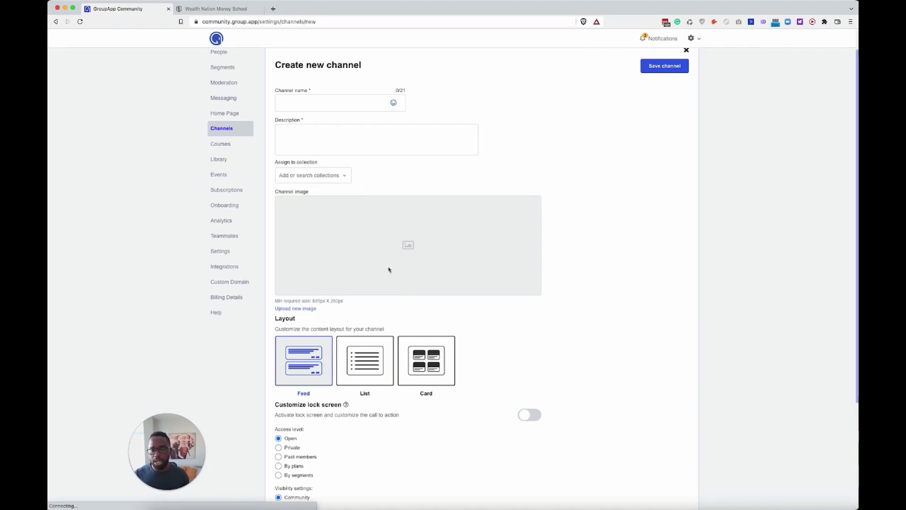
- Examine the channel image area and the Feed, List and Card layout options for the new channel
{"action": "scroll", "coordinate": [272, 293], "scroll_direction": "down", "scroll_amount": 2}
{"action": "scroll", "coordinate": [295, 293], "scroll_direction": "down", "scroll_amount": 1}
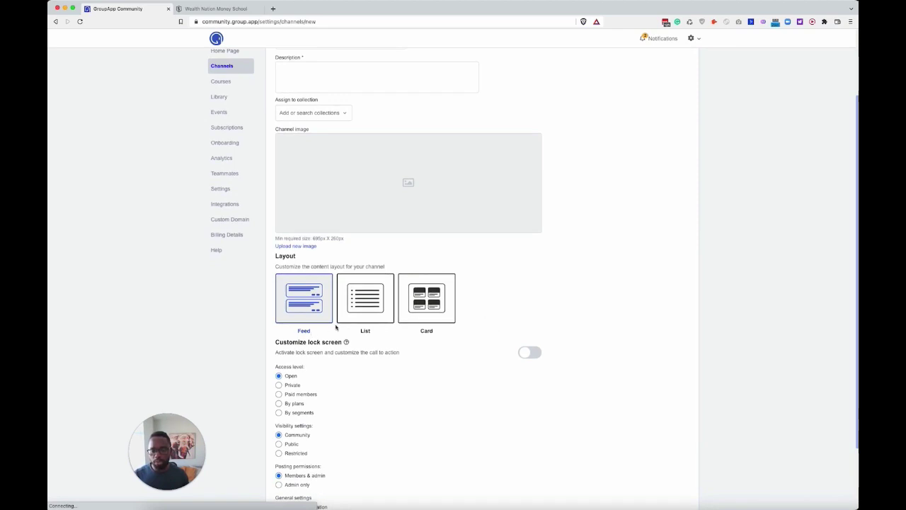
{"action": "double_click", "coordinate": [303, 329]}
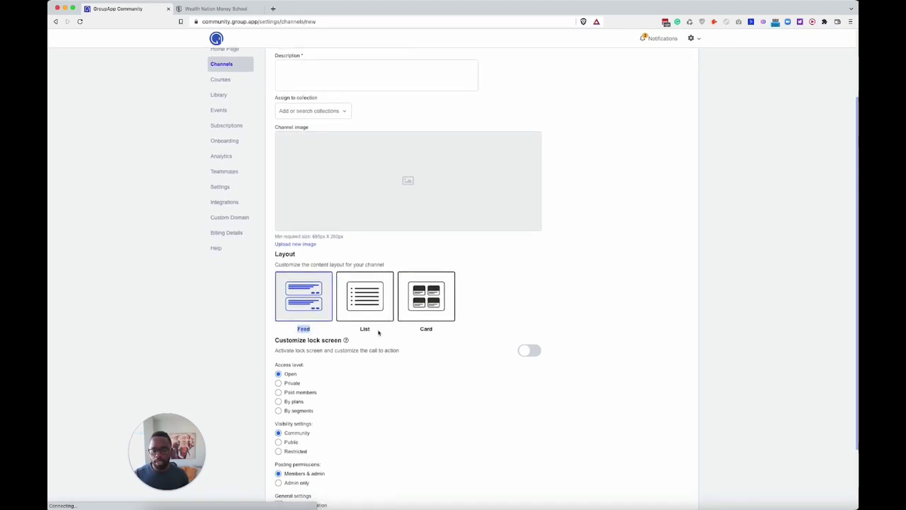
{"action": "double_click", "coordinate": [365, 329]}
{"action": "double_click", "coordinate": [426, 330]}
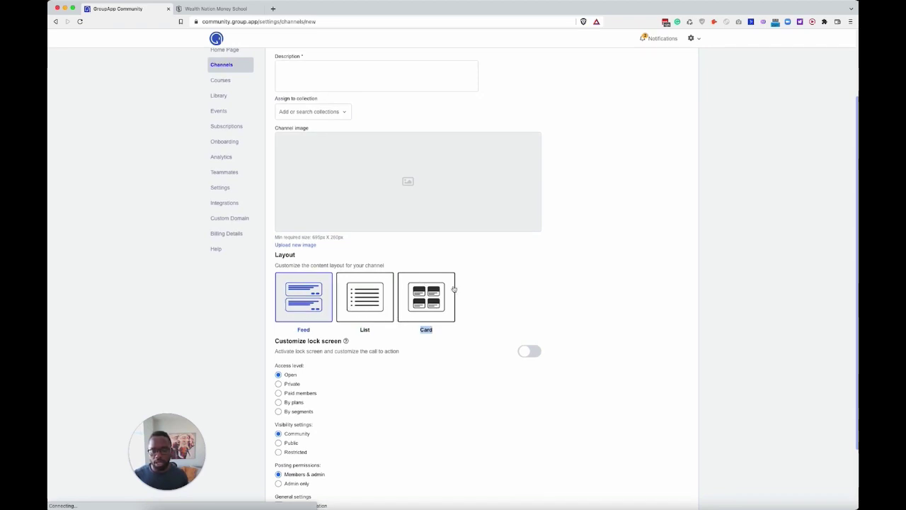
{"action": "scroll", "coordinate": [460, 288], "scroll_direction": "up", "scroll_amount": 1}
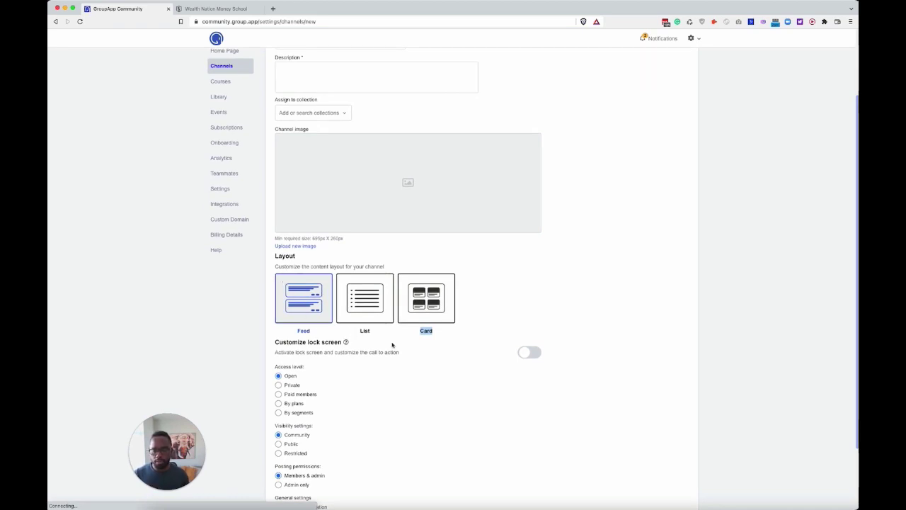
{"action": "scroll", "coordinate": [301, 368], "scroll_direction": "down", "scroll_amount": 2}
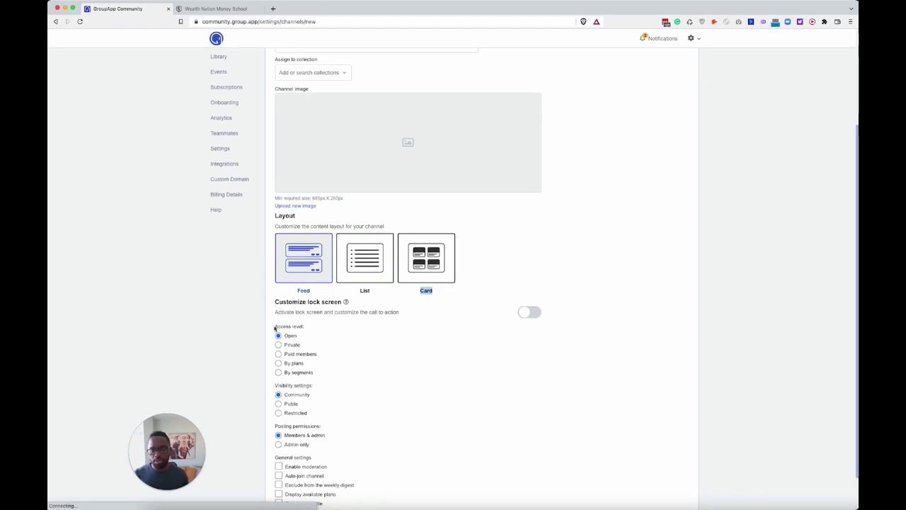
- Examine the access level, visibility, posting permissions and general settings available for the new channel
{"action": "left_click_drag", "start_coordinate": [274, 327], "coordinate": [314, 334]}
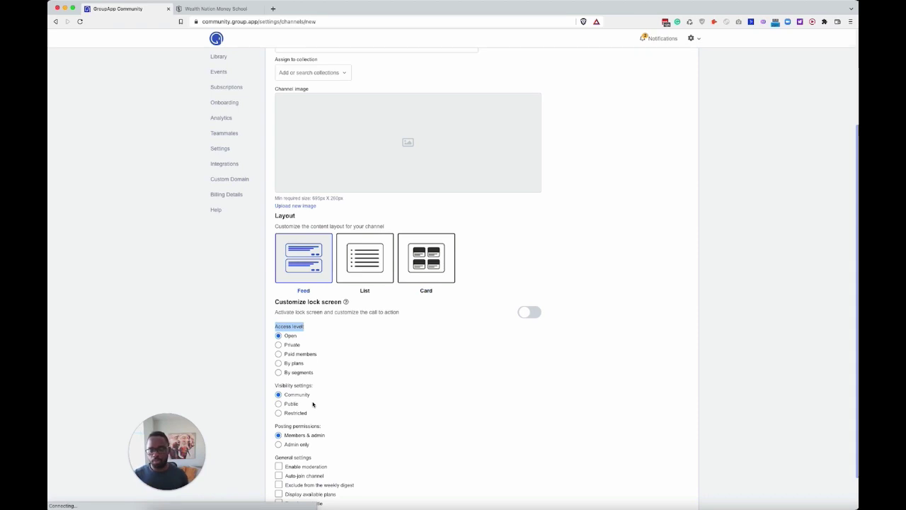
{"action": "left_click_drag", "start_coordinate": [319, 386], "coordinate": [266, 385]}
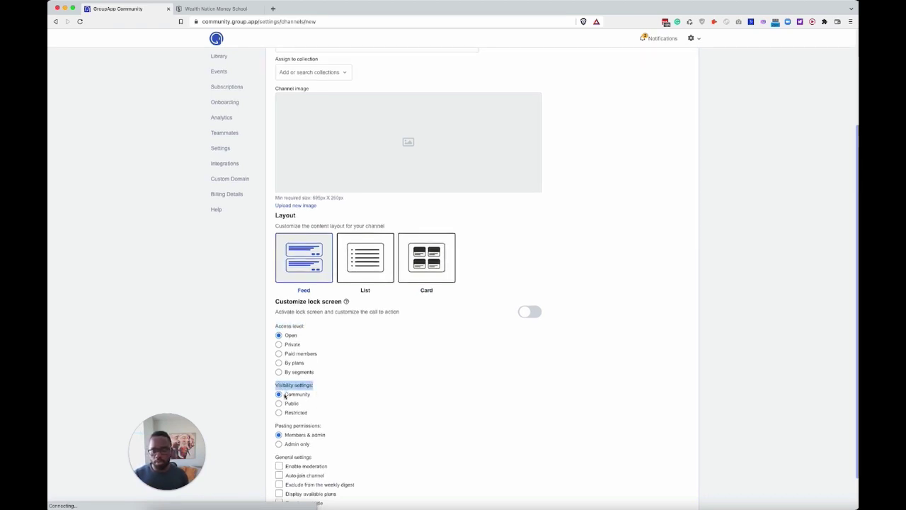
{"action": "scroll", "coordinate": [295, 423], "scroll_direction": "up", "scroll_amount": 1}
{"action": "scroll", "coordinate": [294, 423], "scroll_direction": "down", "scroll_amount": 3}
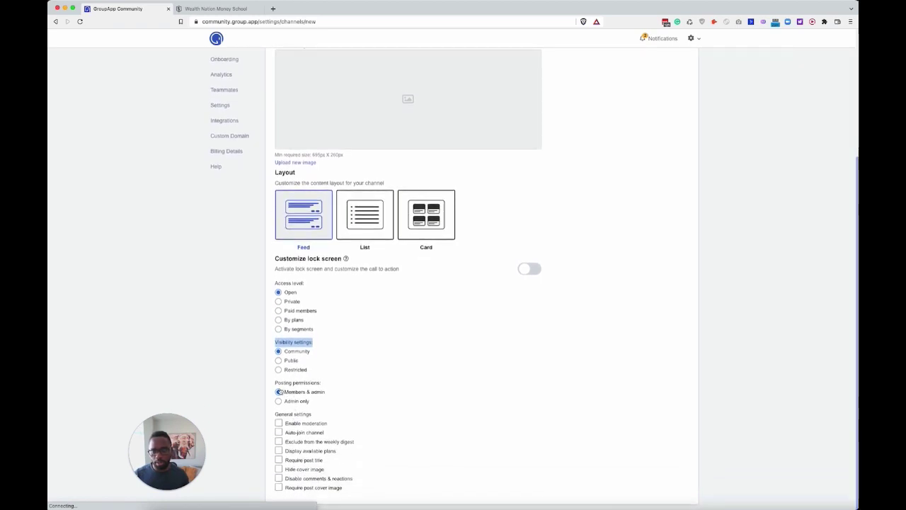
{"action": "left_click", "coordinate": [276, 383]}
{"action": "left_click_drag", "start_coordinate": [276, 383], "coordinate": [328, 383]}
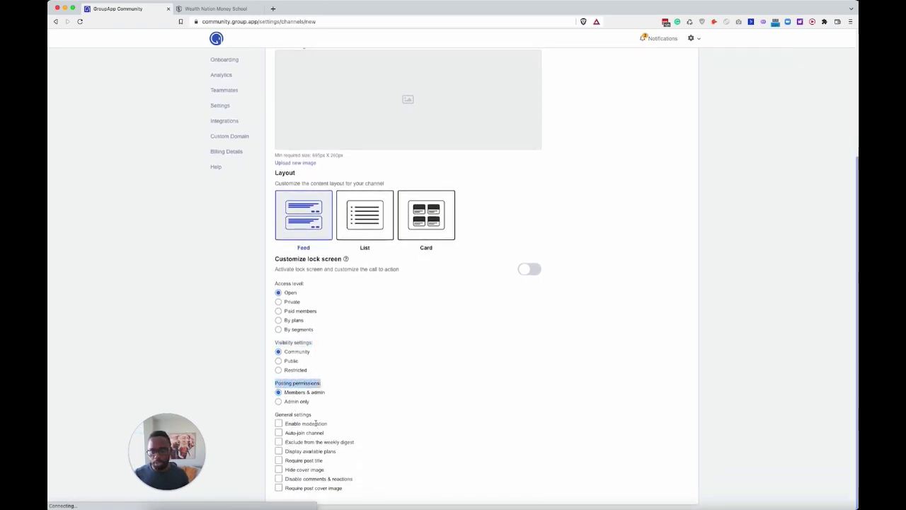
{"action": "left_click_drag", "start_coordinate": [313, 417], "coordinate": [269, 418]}
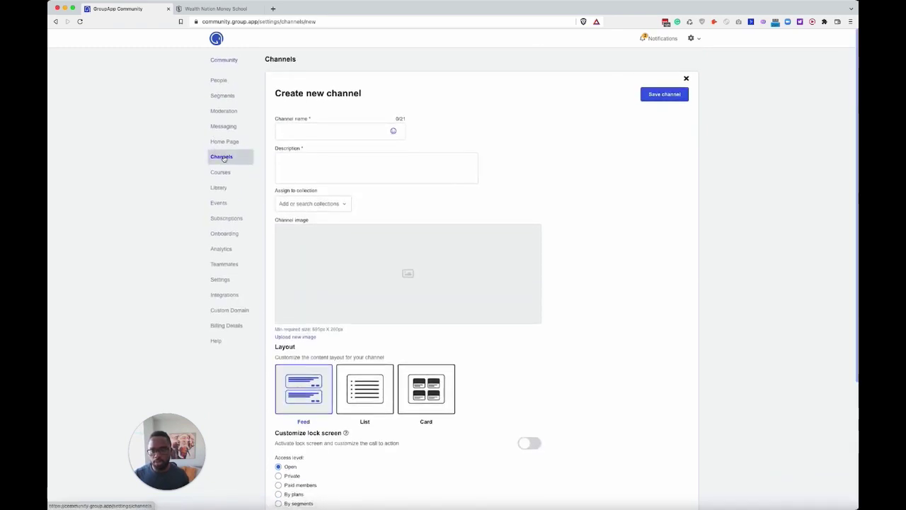
- Leave the new channel form unsaved and open the settings of the existing #Discussions channel to review them
{"action": "left_click", "coordinate": [223, 158]}
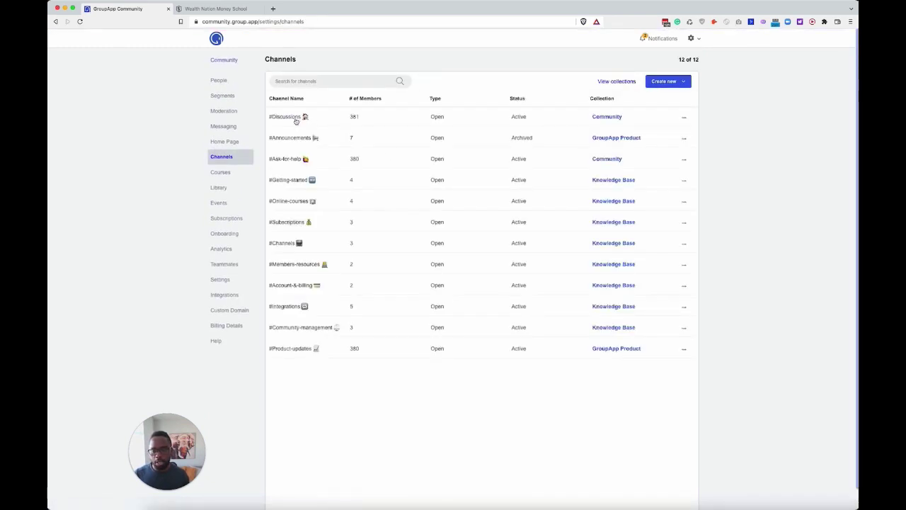
{"action": "left_click", "coordinate": [286, 117]}
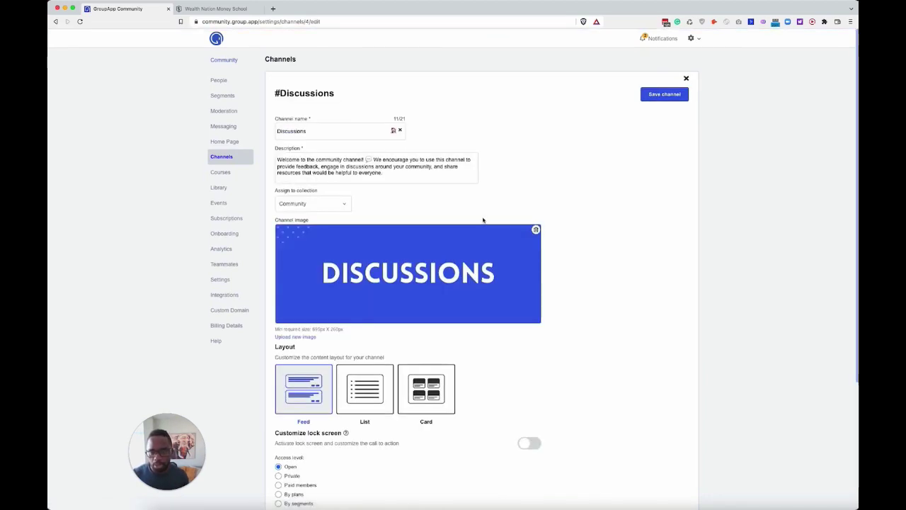
{"action": "scroll", "coordinate": [483, 219], "scroll_direction": "down", "scroll_amount": 1}
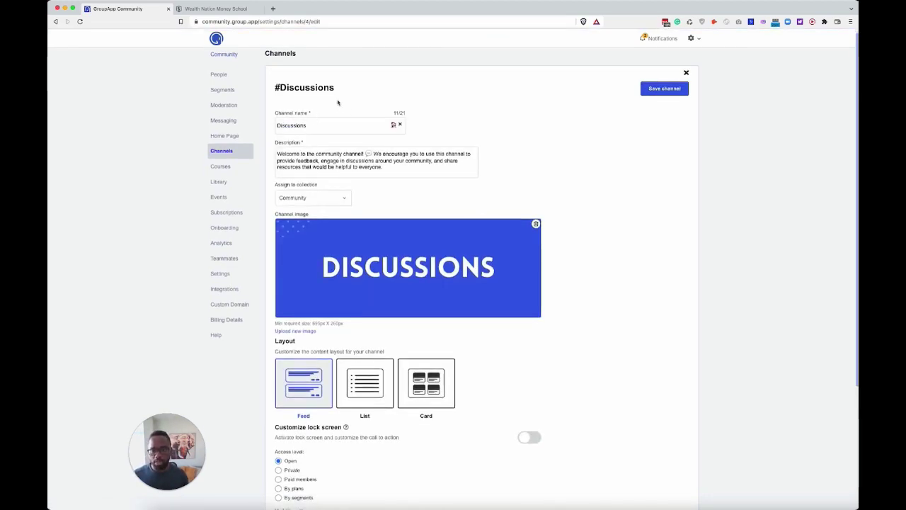
{"action": "scroll", "coordinate": [429, 221], "scroll_direction": "down", "scroll_amount": 3}
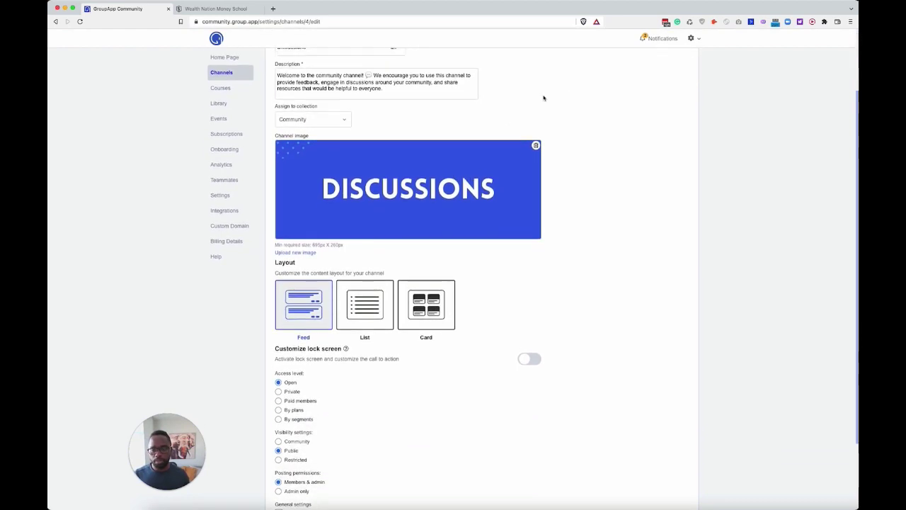
{"action": "scroll", "coordinate": [361, 290], "scroll_direction": "down", "scroll_amount": 2}
{"action": "scroll", "coordinate": [360, 290], "scroll_direction": "up", "scroll_amount": 5}
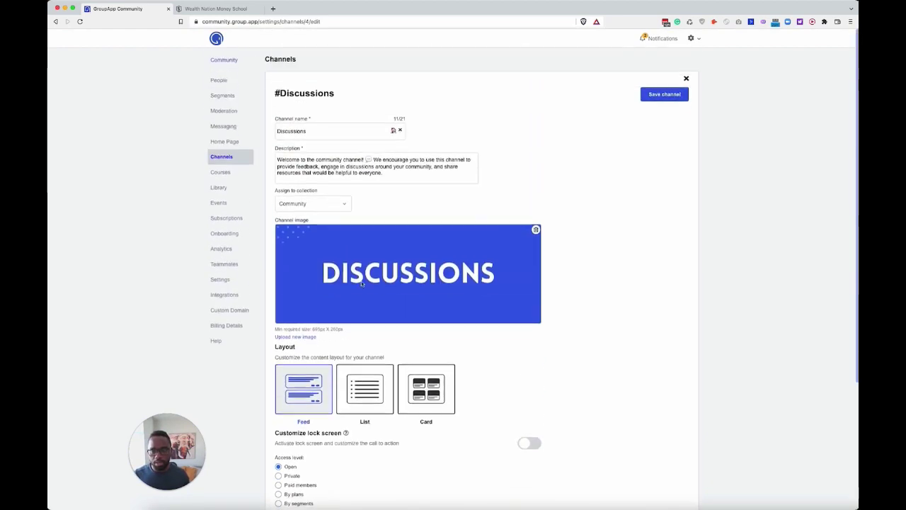
{"action": "scroll", "coordinate": [277, 183], "scroll_direction": "down", "scroll_amount": 5}
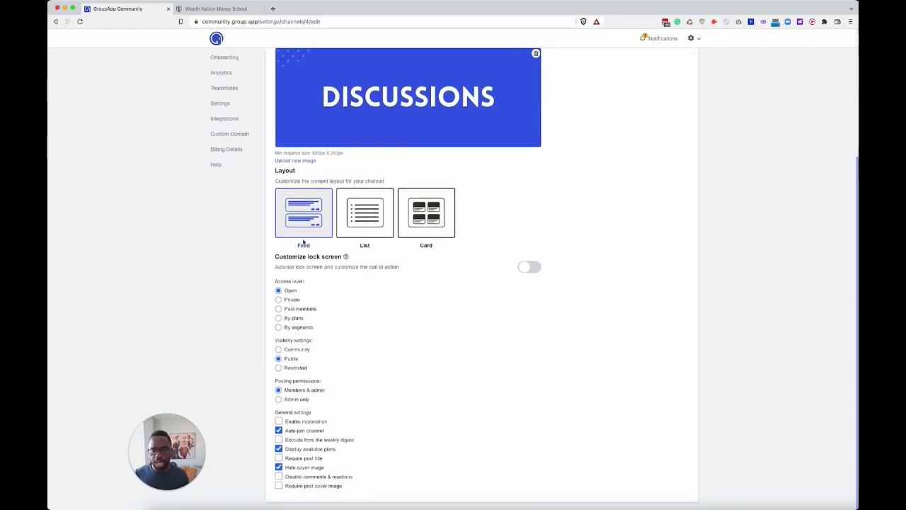
- Set the #Discussions channel's layout to List, save the channel and return to the community home page
{"action": "left_click_drag", "start_coordinate": [276, 175], "coordinate": [321, 175]}
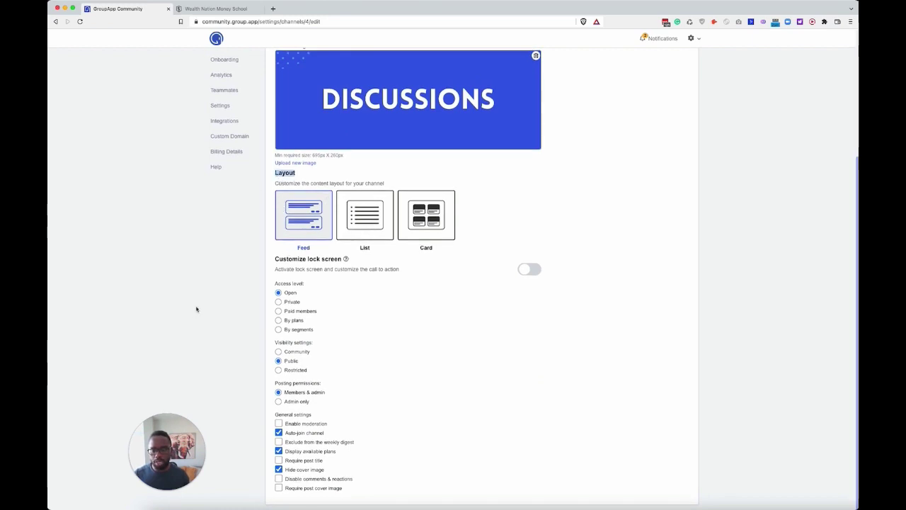
{"action": "left_click", "coordinate": [591, 236]}
{"action": "left_click", "coordinate": [357, 223]}
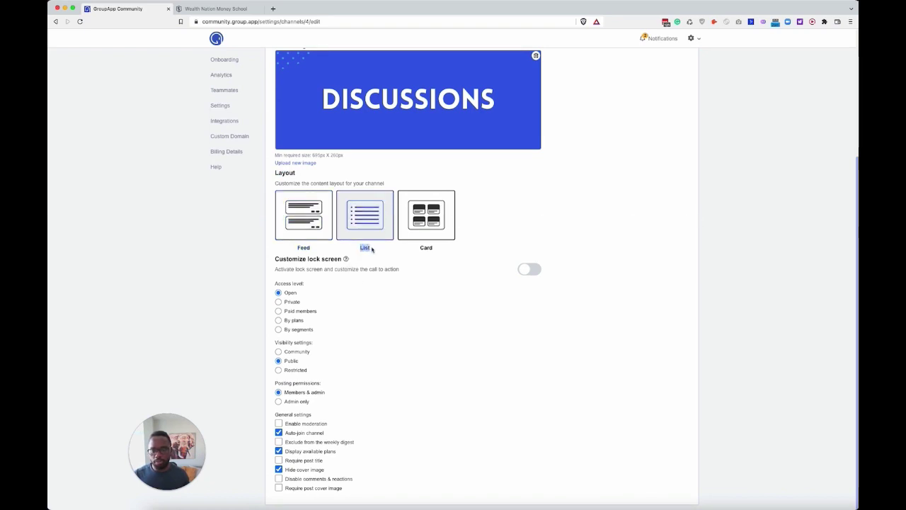
{"action": "scroll", "coordinate": [340, 381], "scroll_direction": "up", "scroll_amount": 1}
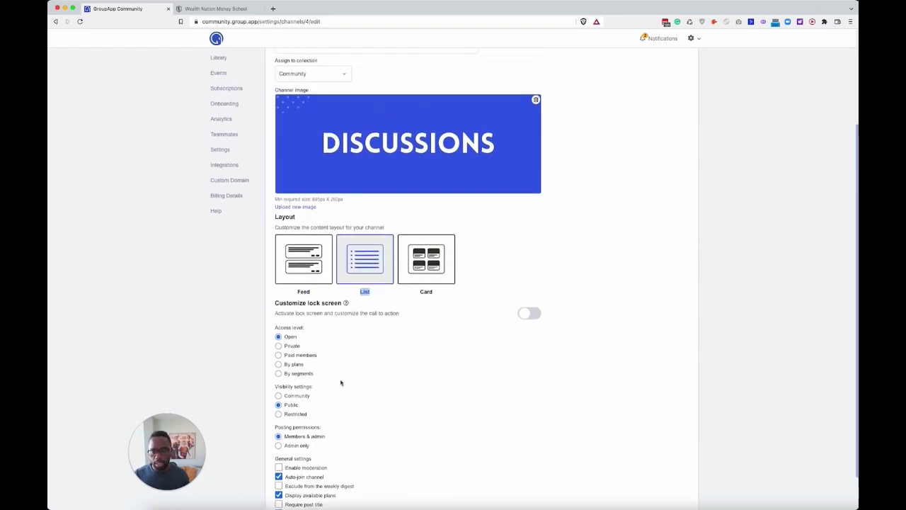
{"action": "scroll", "coordinate": [341, 381], "scroll_direction": "down", "scroll_amount": 1}
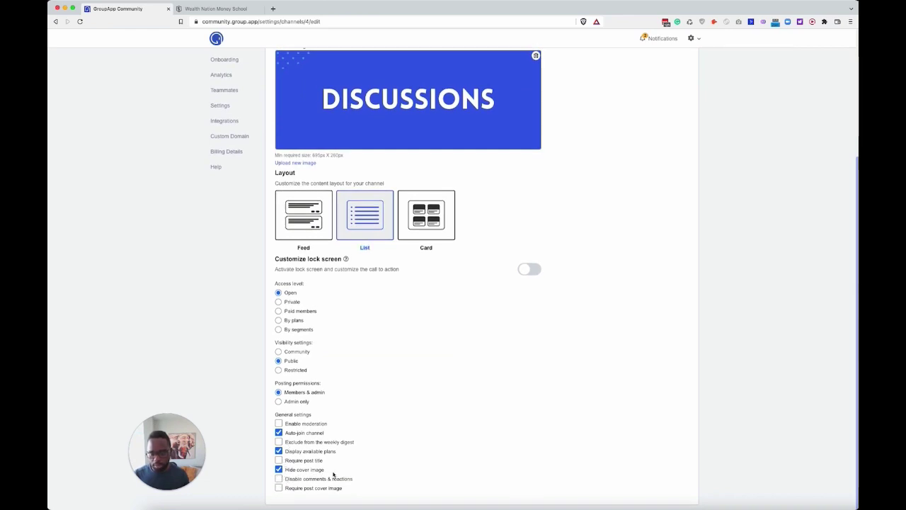
{"action": "left_click_drag", "start_coordinate": [333, 473], "coordinate": [285, 470]}
{"action": "scroll", "coordinate": [504, 393], "scroll_direction": "up", "scroll_amount": 5}
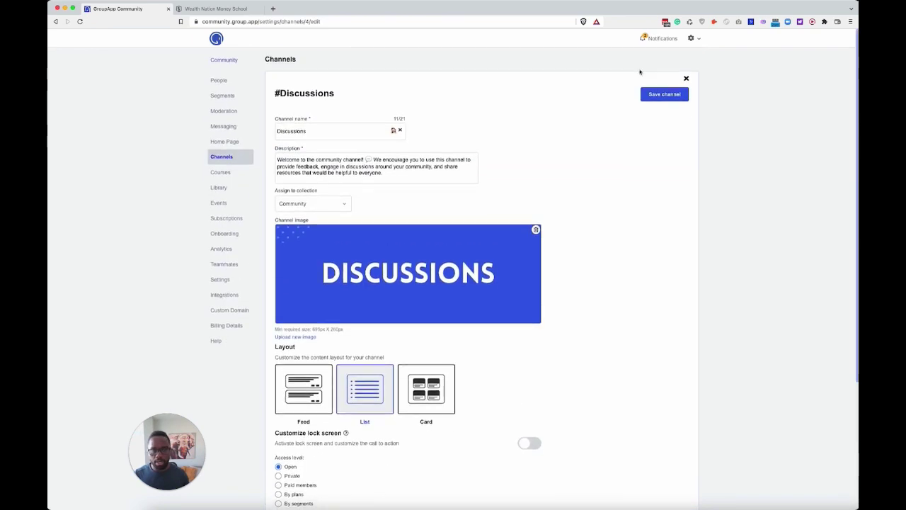
{"action": "left_click", "coordinate": [667, 95]}
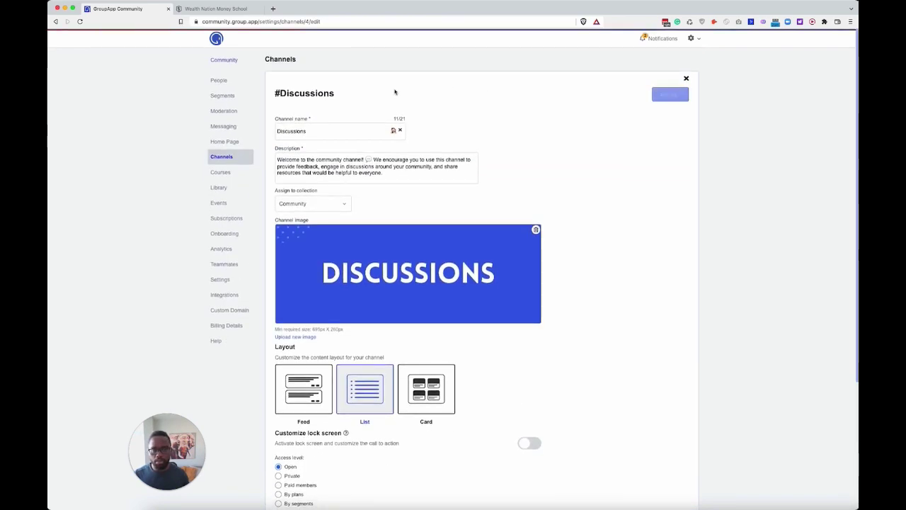
{"action": "left_click", "coordinate": [223, 60]}
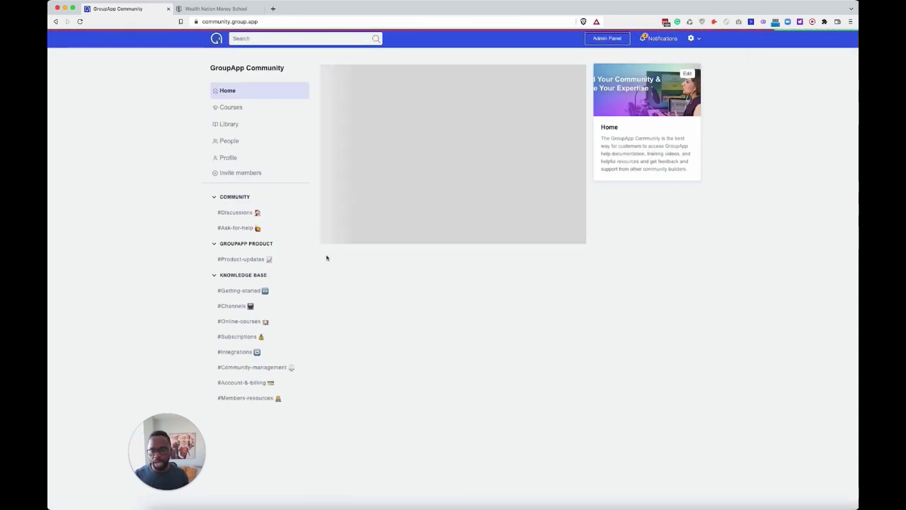
- Open the #Discussions channel and examine how its posts appear in the List layout
{"action": "left_click", "coordinate": [221, 212]}
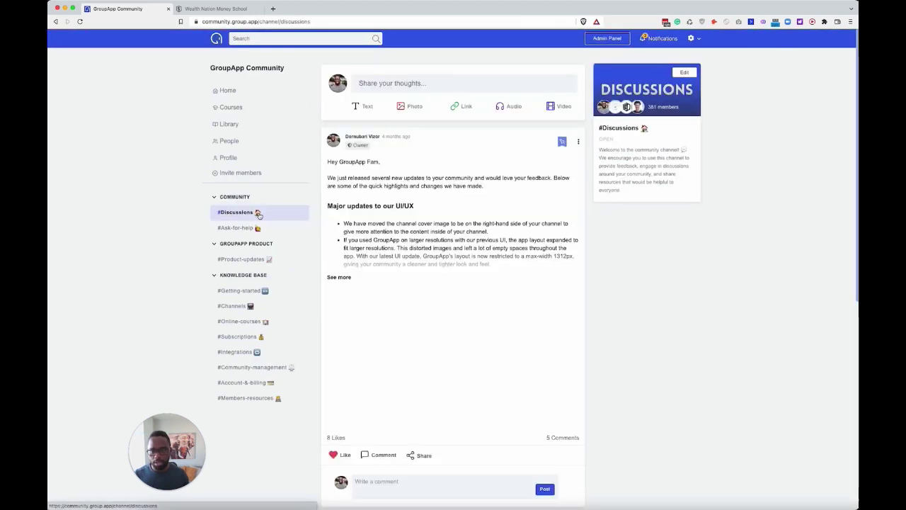
{"action": "scroll", "coordinate": [425, 227], "scroll_direction": "down", "scroll_amount": 5}
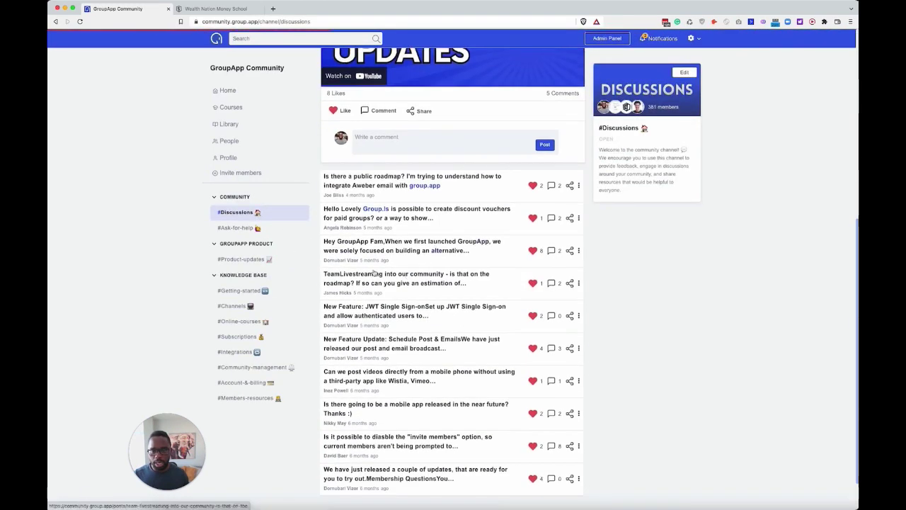
{"action": "scroll", "coordinate": [366, 343], "scroll_direction": "down", "scroll_amount": 2}
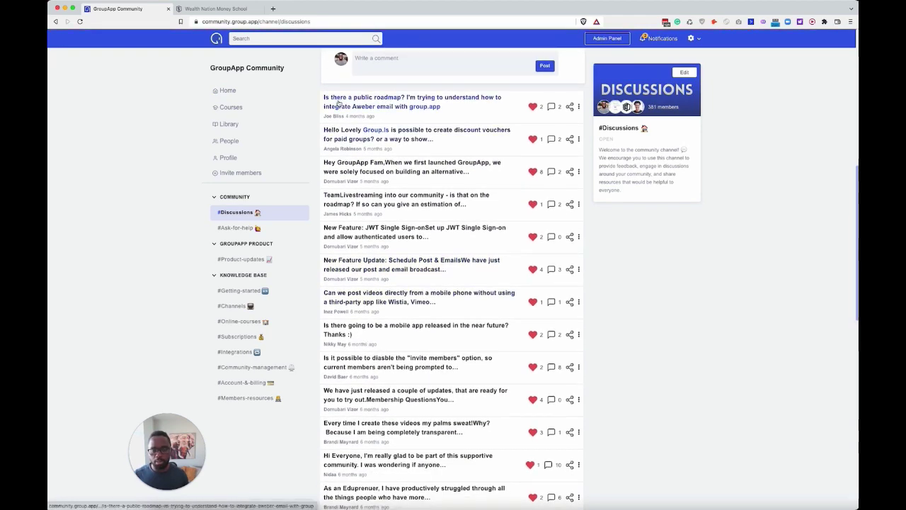
{"action": "scroll", "coordinate": [338, 102], "scroll_direction": "down", "scroll_amount": 6}
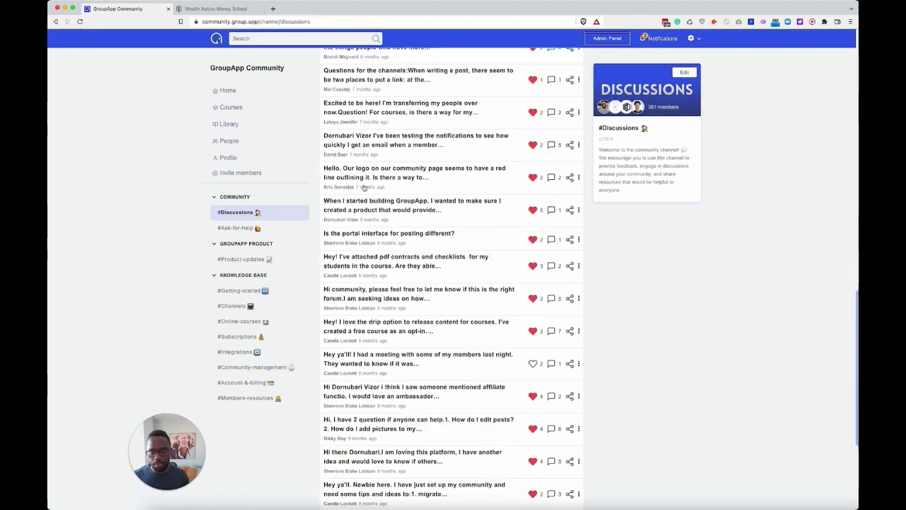
{"action": "scroll", "coordinate": [364, 187], "scroll_direction": "up", "scroll_amount": 12}
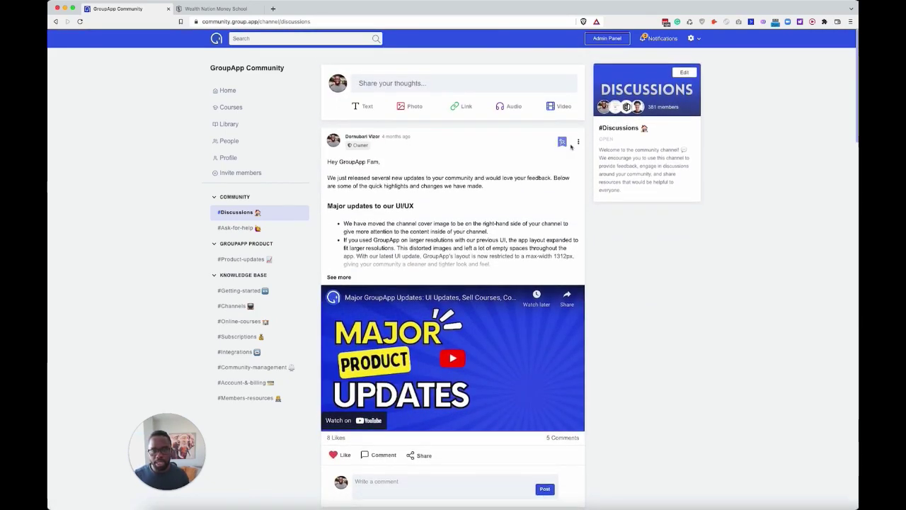
- Unpin the major product updates post in the #Discussions channel
{"action": "scroll", "coordinate": [414, 163], "scroll_direction": "down", "scroll_amount": 1}
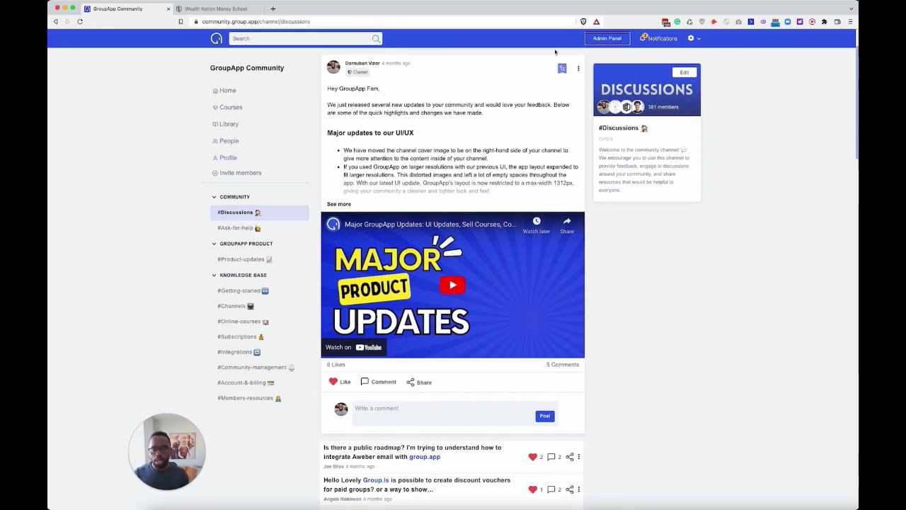
{"action": "scroll", "coordinate": [348, 172], "scroll_direction": "up", "scroll_amount": 1}
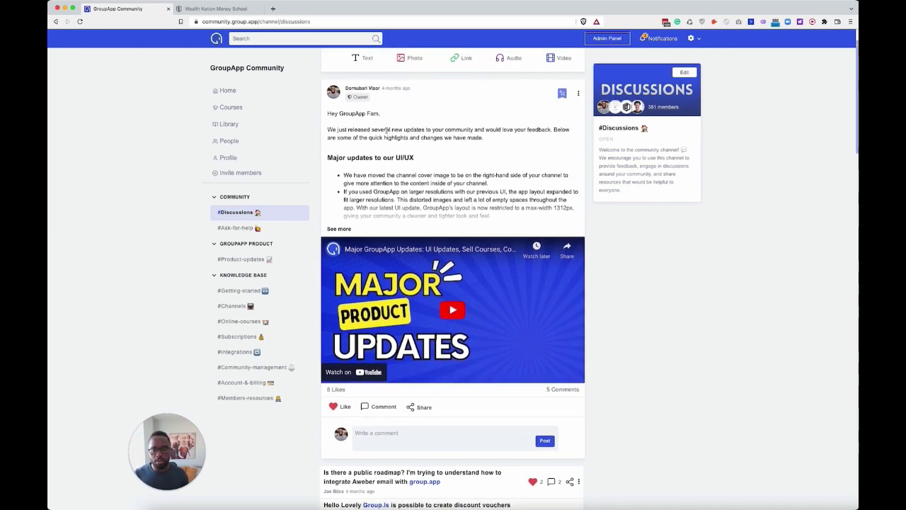
{"action": "scroll", "coordinate": [382, 145], "scroll_direction": "down", "scroll_amount": 1}
{"action": "scroll", "coordinate": [382, 146], "scroll_direction": "up", "scroll_amount": 1}
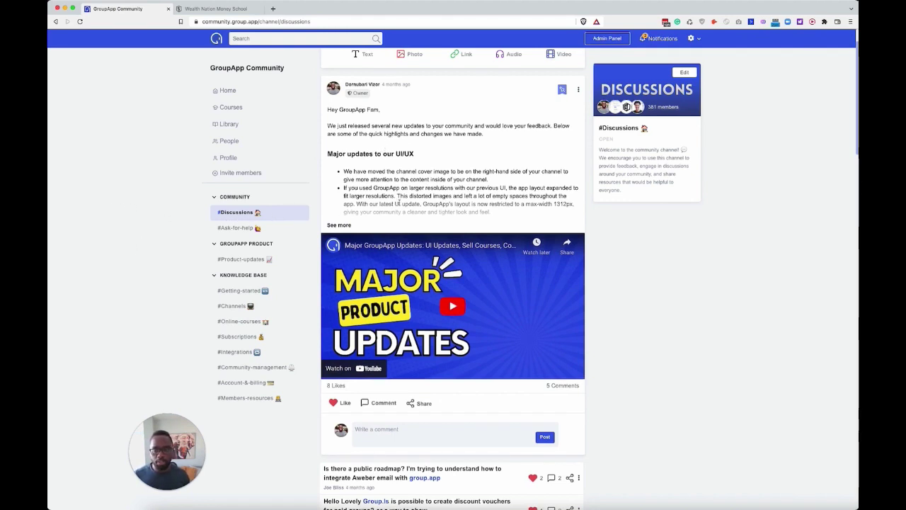
{"action": "left_click", "coordinate": [579, 90]}
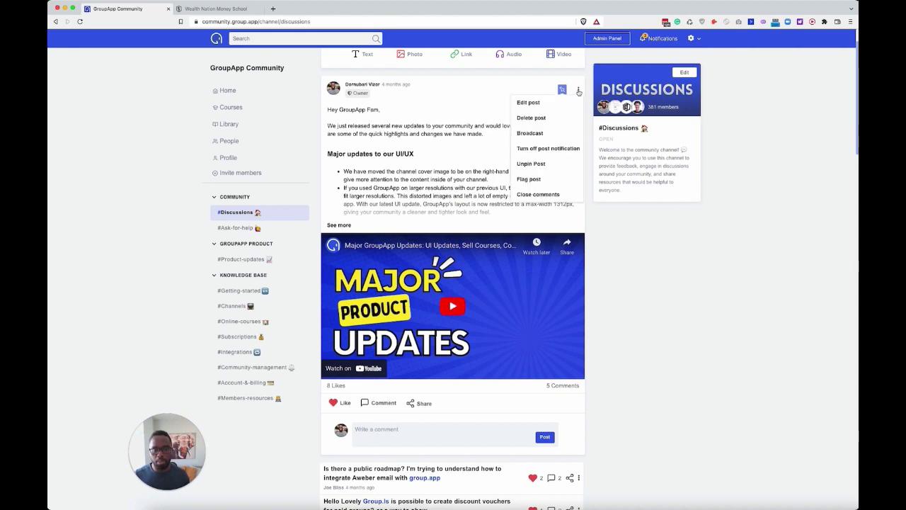
{"action": "left_click", "coordinate": [567, 164]}
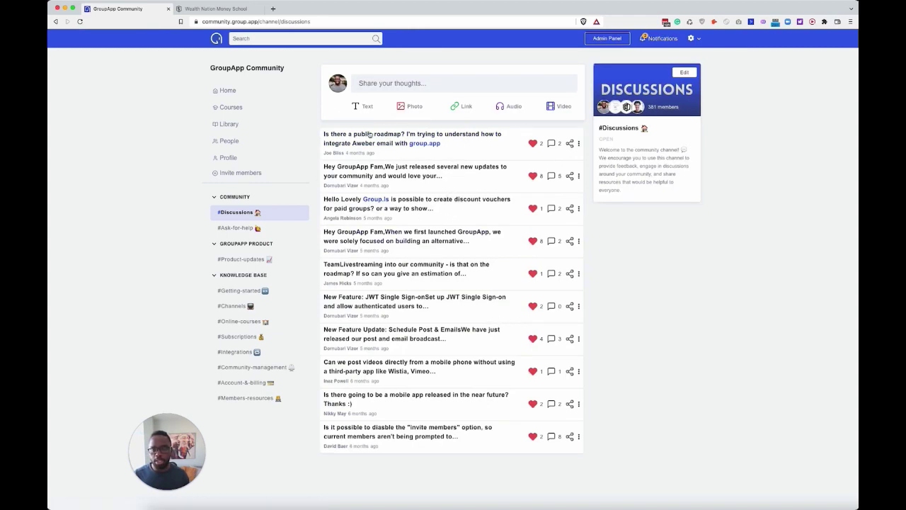
- Set the #Discussions channel's layout to Card in the channel settings and save the channel
{"action": "left_click", "coordinate": [607, 38]}
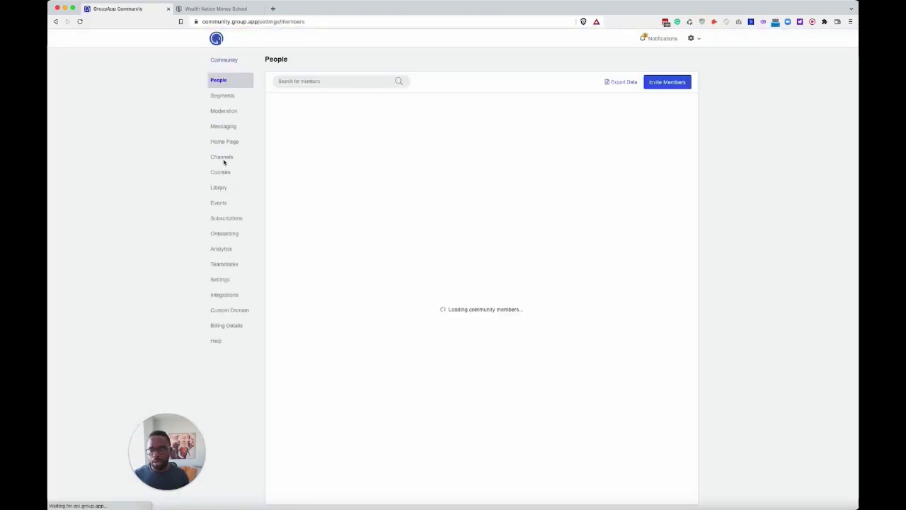
{"action": "left_click", "coordinate": [221, 159]}
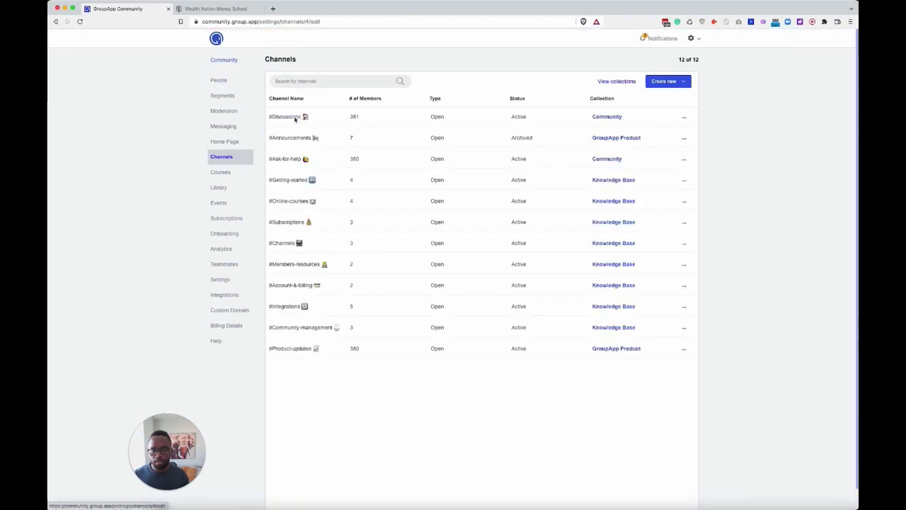
{"action": "left_click", "coordinate": [293, 117]}
{"action": "scroll", "coordinate": [439, 314], "scroll_direction": "down", "scroll_amount": 5}
{"action": "left_click", "coordinate": [423, 232]}
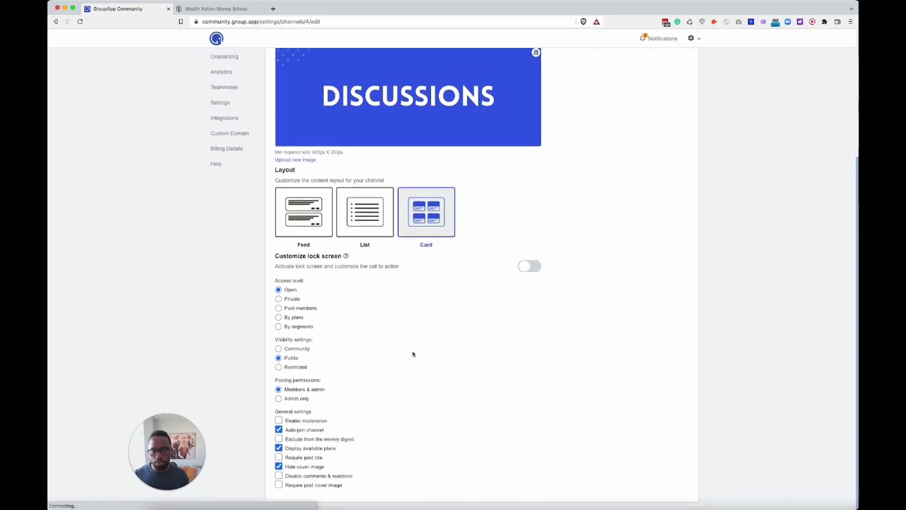
{"action": "scroll", "coordinate": [412, 353], "scroll_direction": "up", "scroll_amount": 5}
{"action": "left_click", "coordinate": [665, 98]}
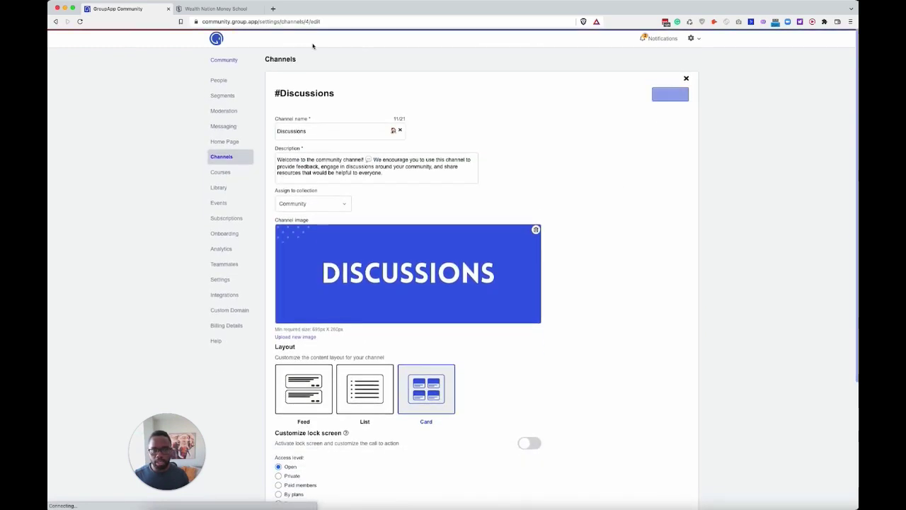
- Return to the community and examine how the #Discussions posts appear in the Card layout
{"action": "left_click", "coordinate": [223, 60]}
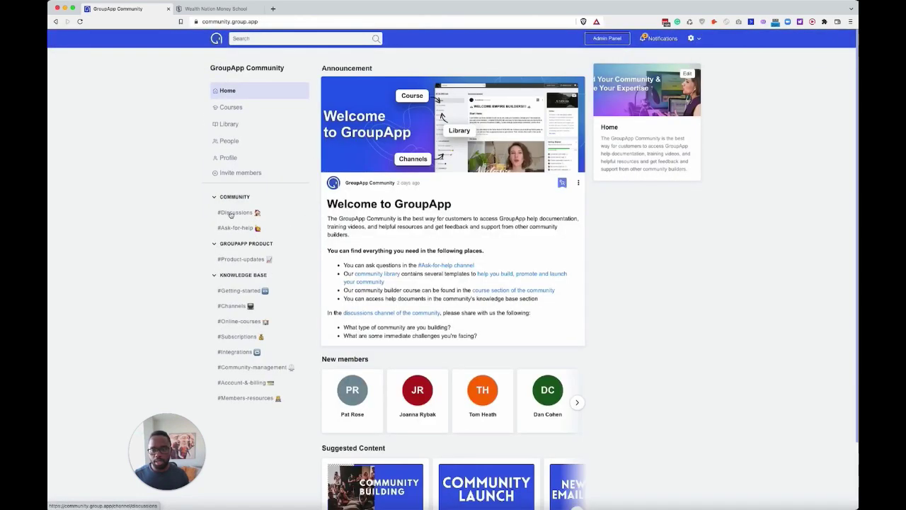
{"action": "left_click", "coordinate": [235, 212]}
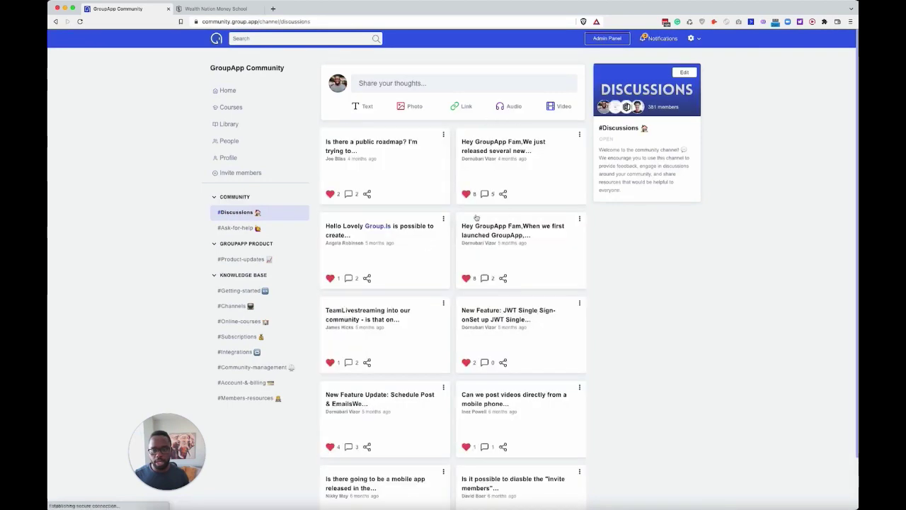
{"action": "scroll", "coordinate": [443, 288], "scroll_direction": "down", "scroll_amount": 2}
{"action": "scroll", "coordinate": [443, 288], "scroll_direction": "up", "scroll_amount": 2}
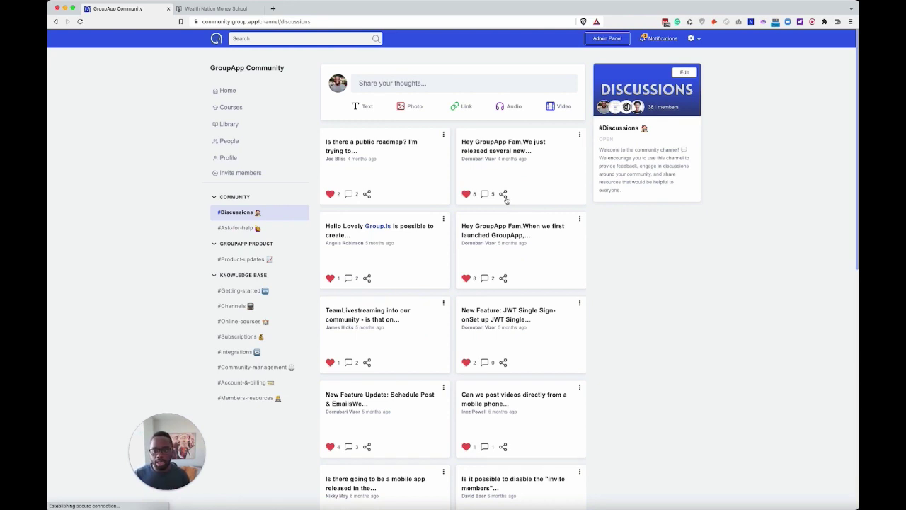
- View the GroupApp community's courses, then switch to the Wealth Nation Money School community
{"action": "left_click", "coordinate": [234, 110]}
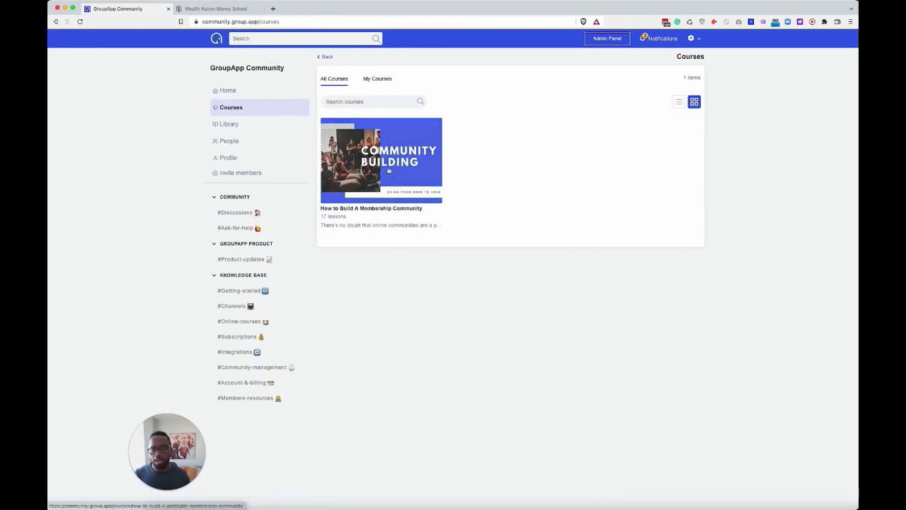
{"action": "left_click", "coordinate": [209, 9]}
{"action": "left_click", "coordinate": [641, 39]}
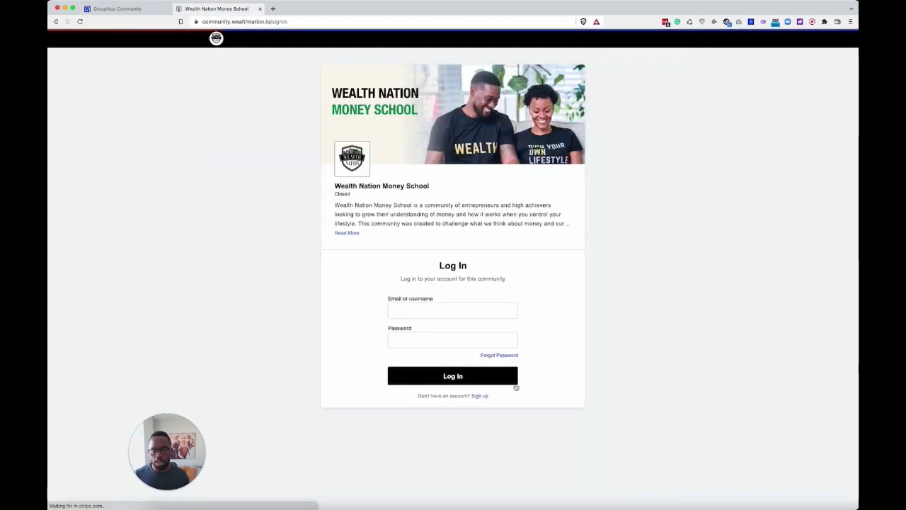
{"action": "left_click", "coordinate": [491, 377]}
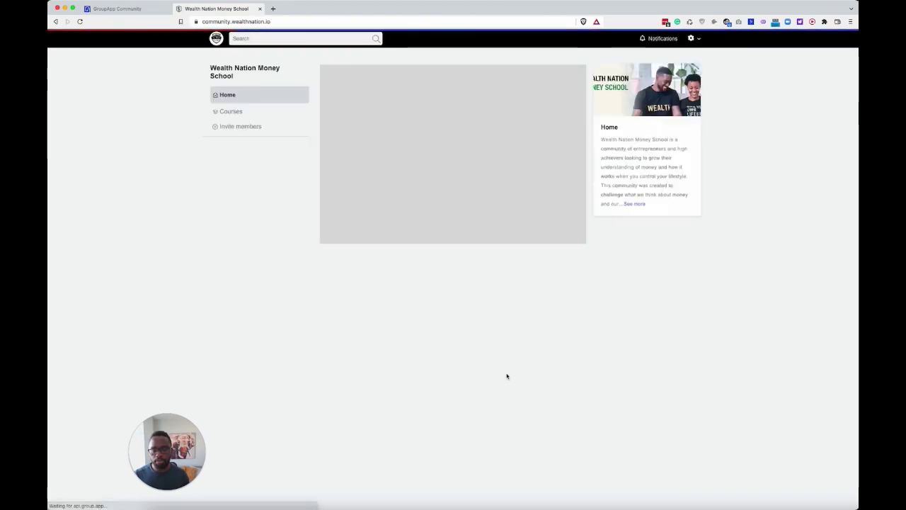
{"action": "left_click", "coordinate": [247, 118]}
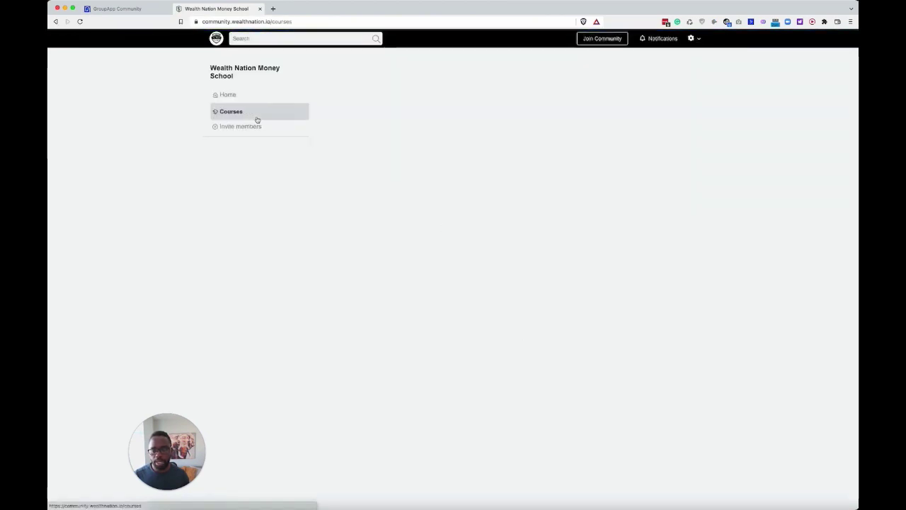
{"action": "left_click", "coordinate": [693, 38]}
{"action": "left_click", "coordinate": [658, 98]}
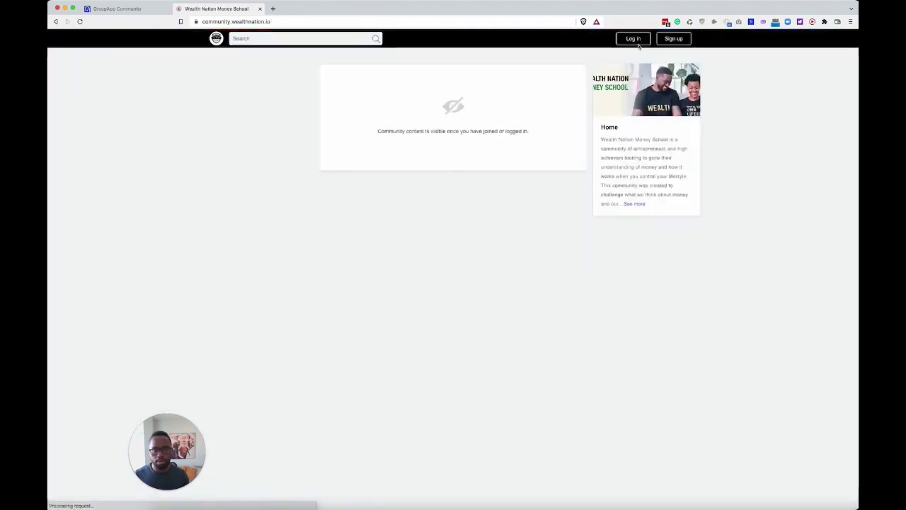
- Log in to Wealth Nation Money School with the filled-in account credentials and open its courses
{"action": "left_click", "coordinate": [633, 38]}
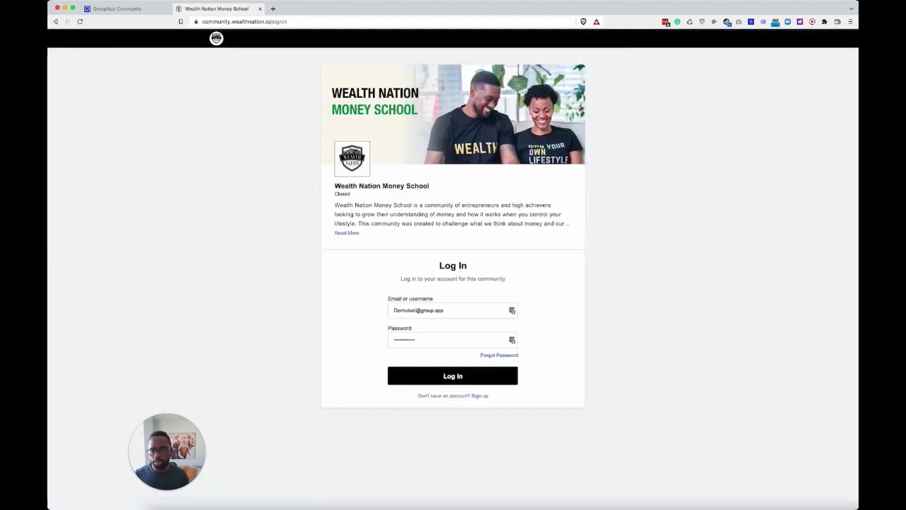
{"action": "key", "text": "Return"}
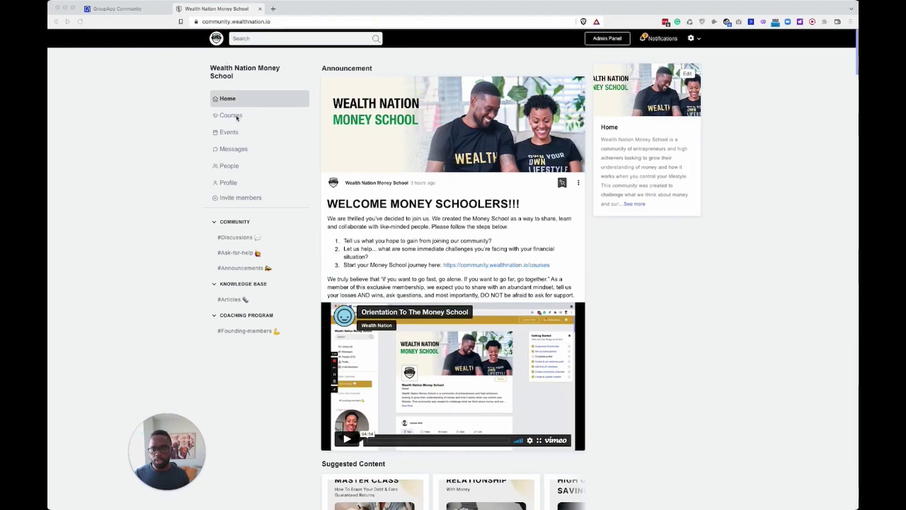
{"action": "left_click", "coordinate": [233, 115]}
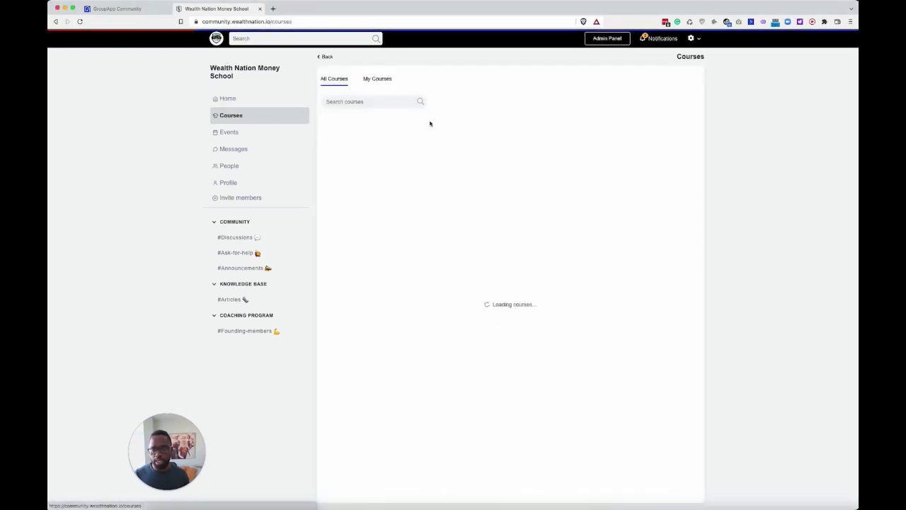
- Look through the full catalogue of Wealth Nation Money School courses, including their covers, prices and lesson counts
{"action": "scroll", "coordinate": [481, 170], "scroll_direction": "down", "scroll_amount": 2}
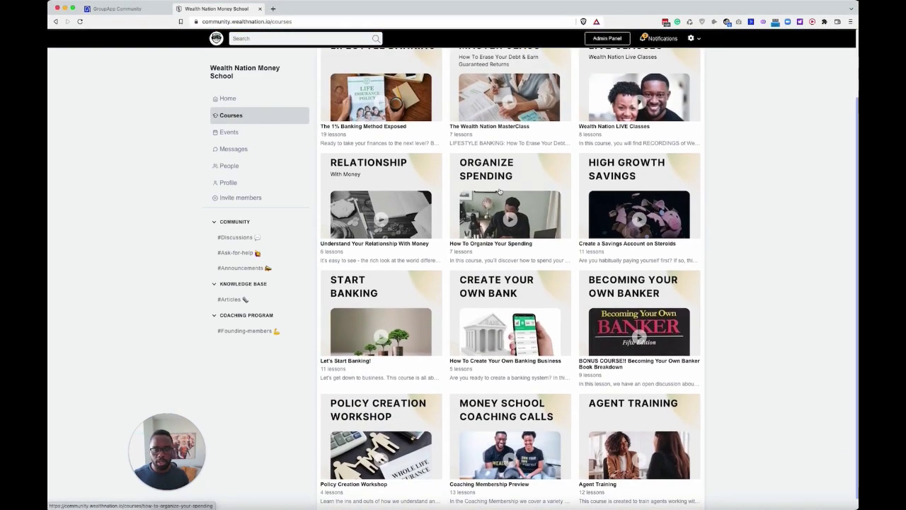
{"action": "scroll", "coordinate": [500, 191], "scroll_direction": "up", "scroll_amount": 2}
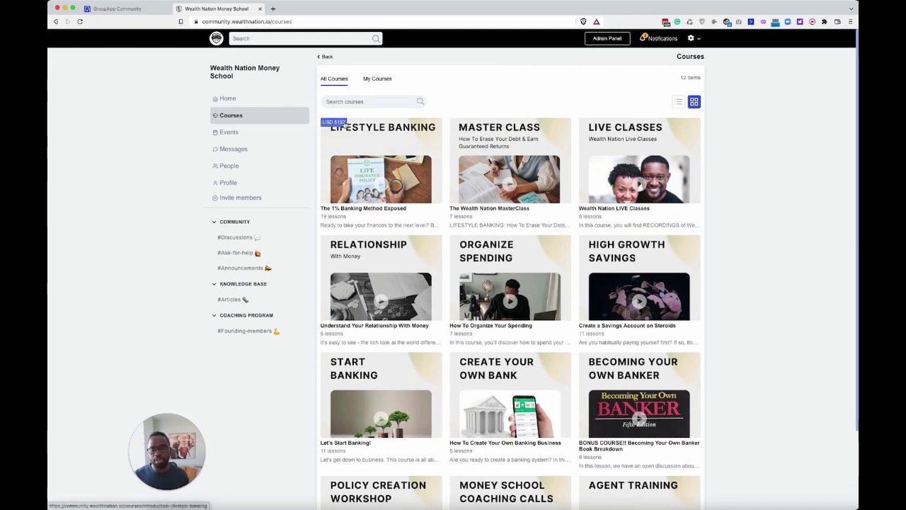
{"action": "scroll", "coordinate": [569, 91], "scroll_direction": "down", "scroll_amount": 2}
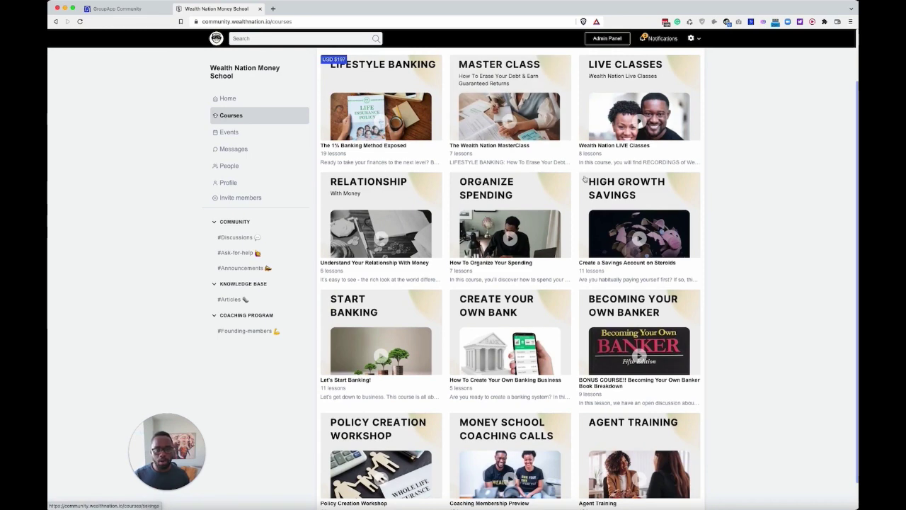
{"action": "scroll", "coordinate": [656, 219], "scroll_direction": "down", "scroll_amount": 1}
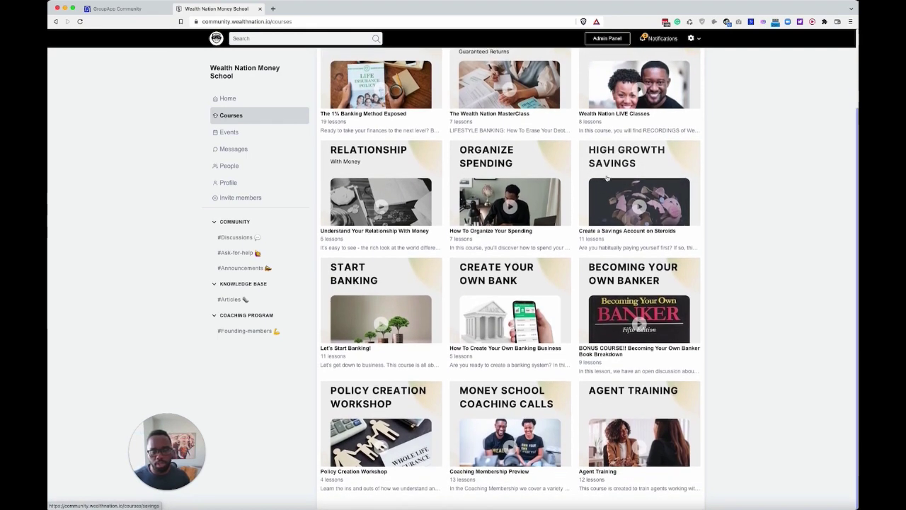
{"action": "scroll", "coordinate": [425, 170], "scroll_direction": "up", "scroll_amount": 3}
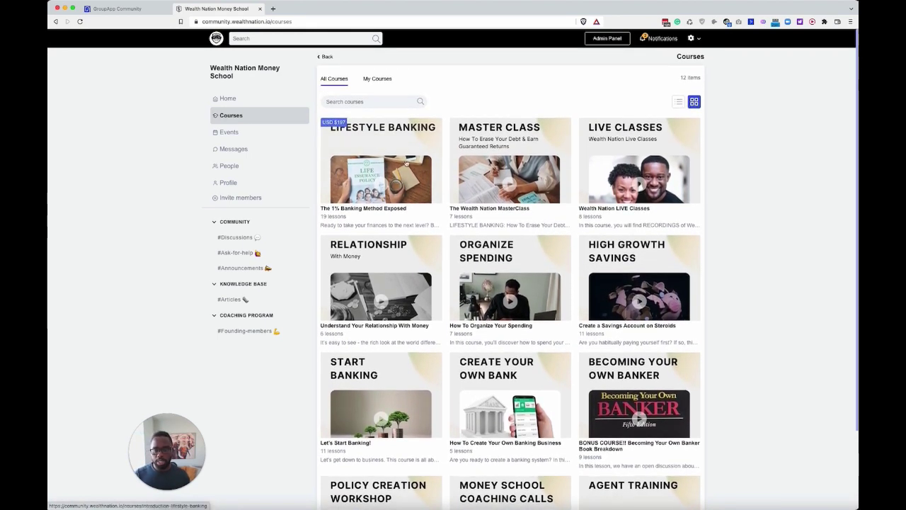
- Open The 1% Banking Method Exposed course and examine its description, preview video, About text and curriculum
{"action": "left_click", "coordinate": [409, 160]}
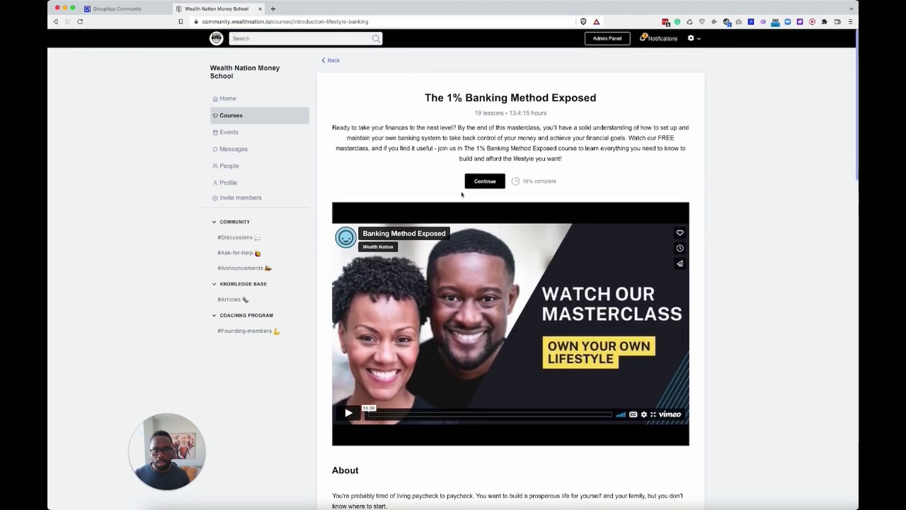
{"action": "scroll", "coordinate": [461, 194], "scroll_direction": "down", "scroll_amount": 10}
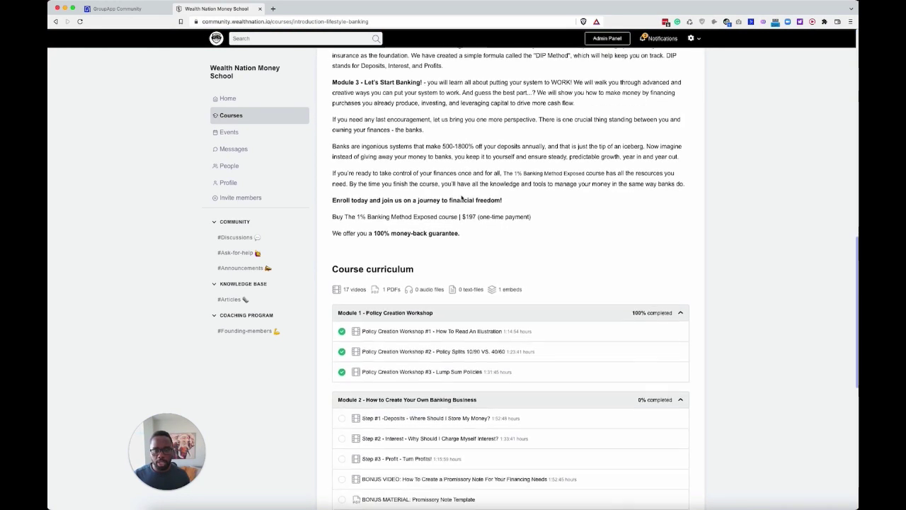
{"action": "scroll", "coordinate": [461, 198], "scroll_direction": "down", "scroll_amount": 1}
{"action": "scroll", "coordinate": [464, 197], "scroll_direction": "down", "scroll_amount": 3}
{"action": "scroll", "coordinate": [425, 177], "scroll_direction": "up", "scroll_amount": 10}
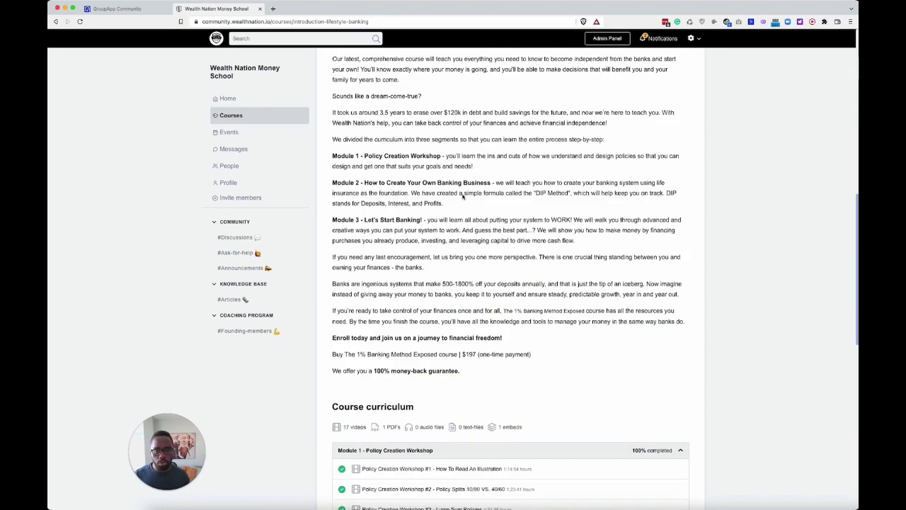
{"action": "left_click_drag", "start_coordinate": [607, 164], "coordinate": [372, 117]}
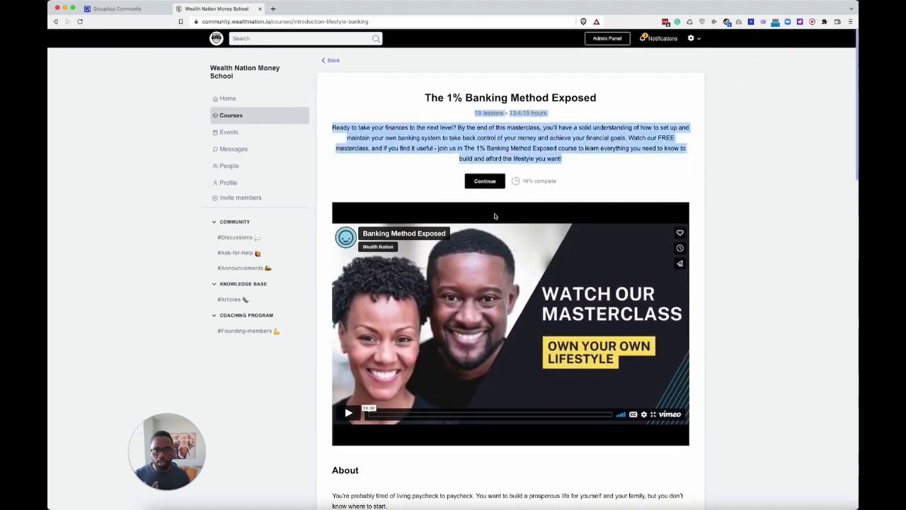
{"action": "scroll", "coordinate": [572, 274], "scroll_direction": "down", "scroll_amount": 4}
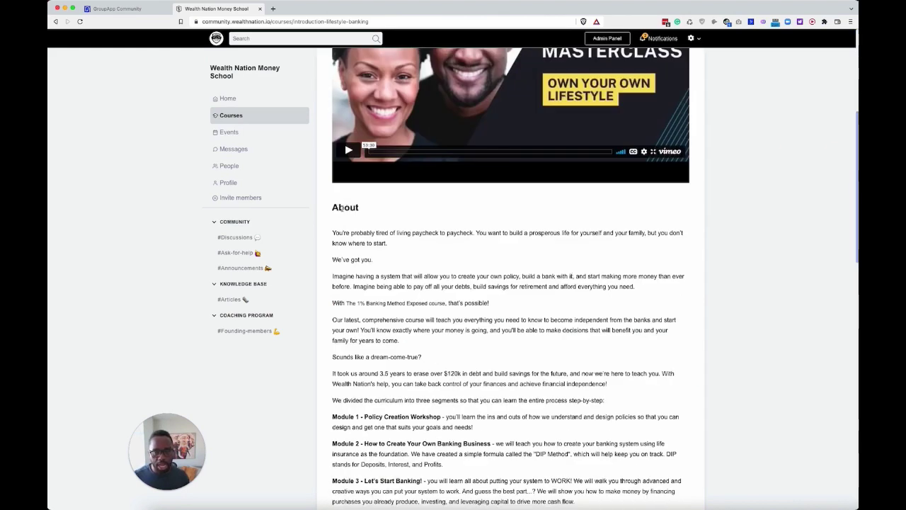
- Examine the rest of the course page, including the About text, the course curriculum modules and the Presenters section
{"action": "scroll", "coordinate": [454, 282], "scroll_direction": "down", "scroll_amount": 5}
{"action": "scroll", "coordinate": [454, 281], "scroll_direction": "down", "scroll_amount": 1}
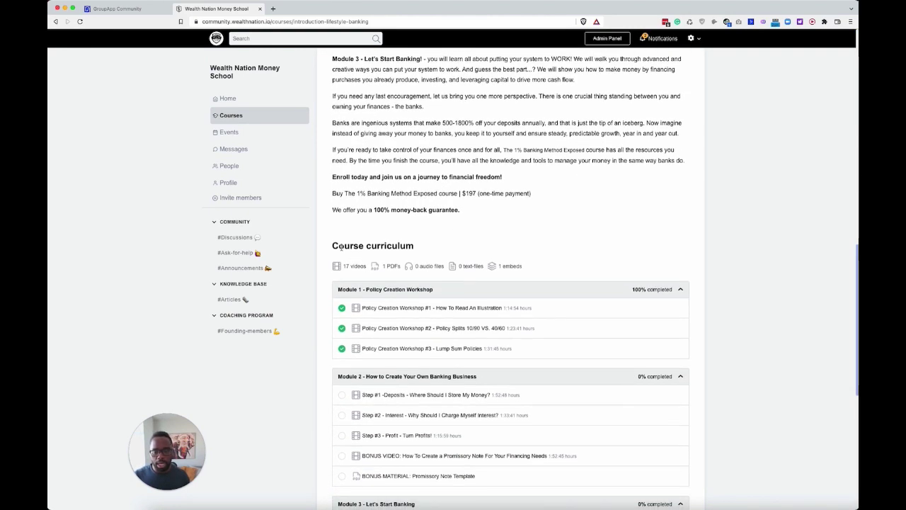
{"action": "left_click_drag", "start_coordinate": [331, 248], "coordinate": [418, 249]}
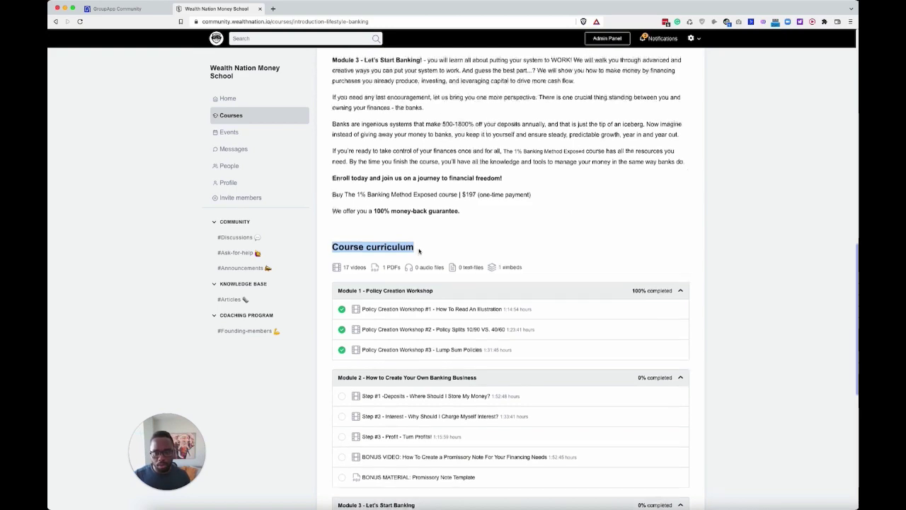
{"action": "scroll", "coordinate": [419, 275], "scroll_direction": "down", "scroll_amount": 1}
{"action": "scroll", "coordinate": [420, 274], "scroll_direction": "down", "scroll_amount": 3}
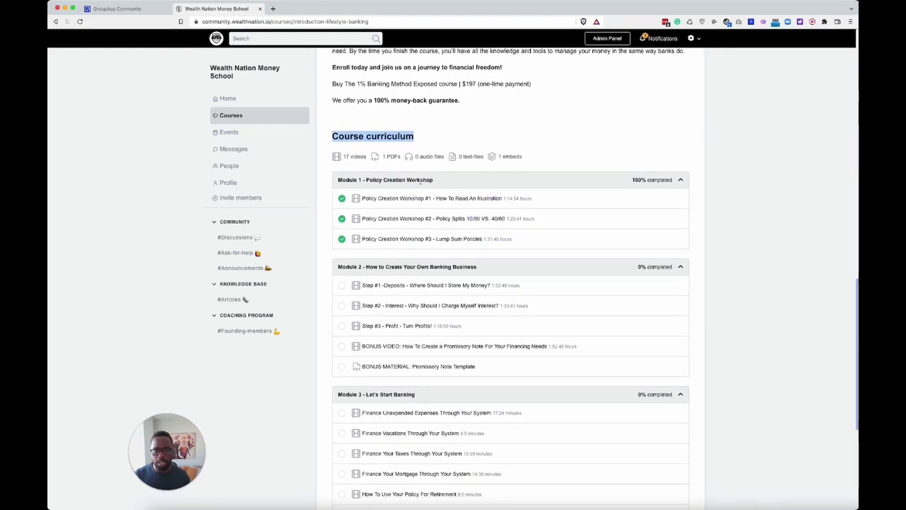
{"action": "scroll", "coordinate": [421, 193], "scroll_direction": "down", "scroll_amount": 9}
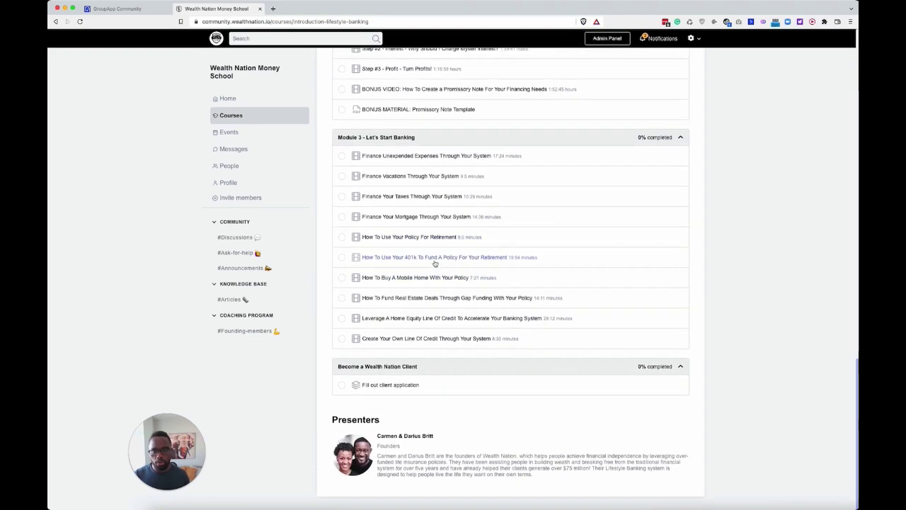
{"action": "scroll", "coordinate": [435, 263], "scroll_direction": "up", "scroll_amount": 20}
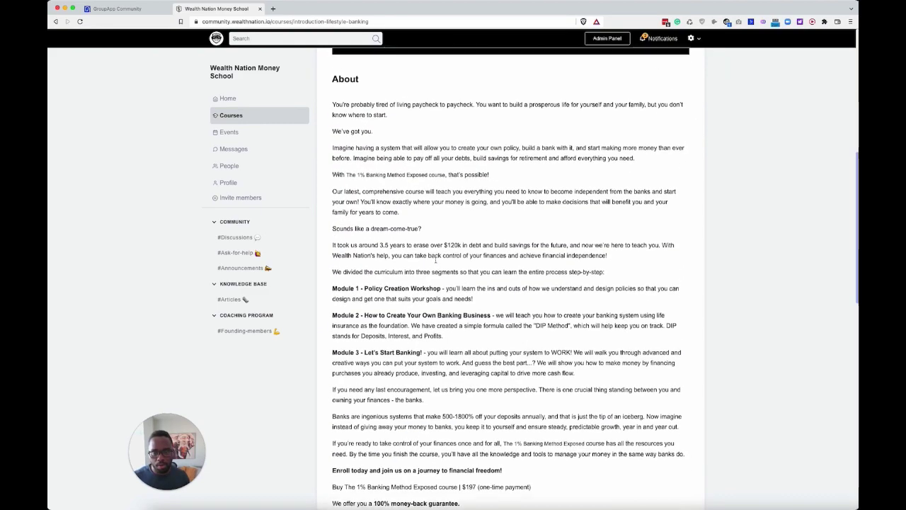
{"action": "scroll", "coordinate": [435, 260], "scroll_direction": "down", "scroll_amount": 7}
{"action": "scroll", "coordinate": [435, 261], "scroll_direction": "down", "scroll_amount": 19}
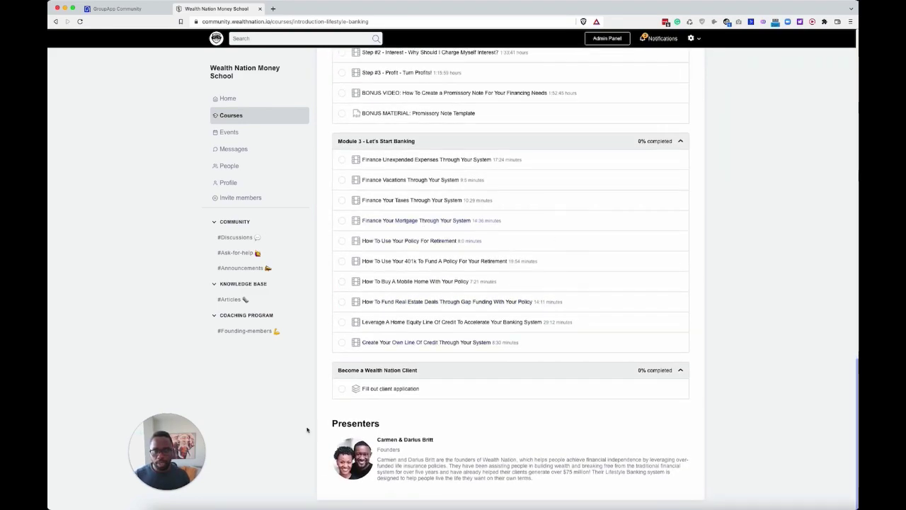
{"action": "left_click_drag", "start_coordinate": [331, 425], "coordinate": [409, 428]}
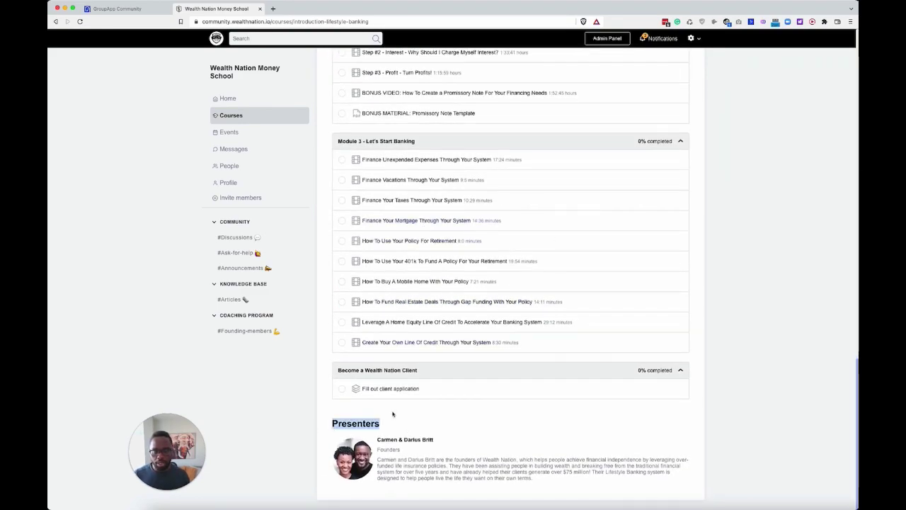
{"action": "scroll", "coordinate": [398, 412], "scroll_direction": "up", "scroll_amount": 20}
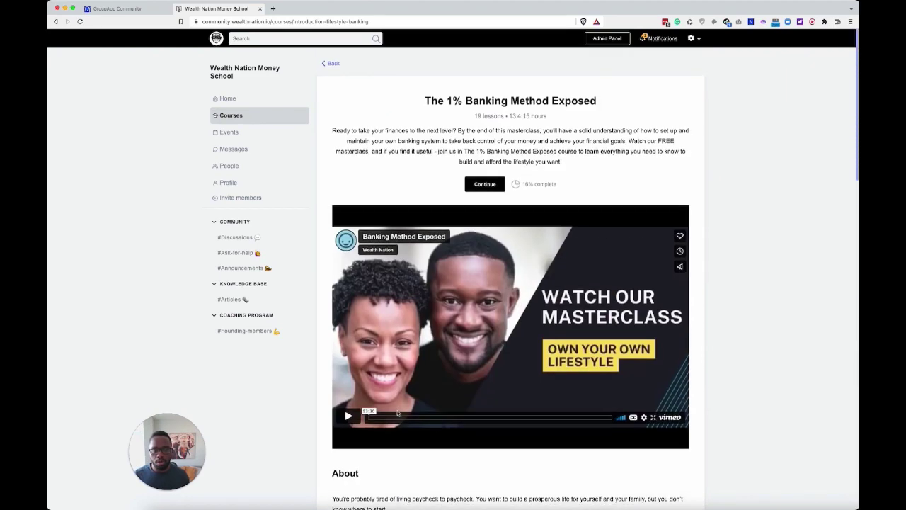
- Continue the course, view the Step #1 Deposits and Step #2 Interest lessons, and mark Step #2 as complete
{"action": "left_click", "coordinate": [486, 183]}
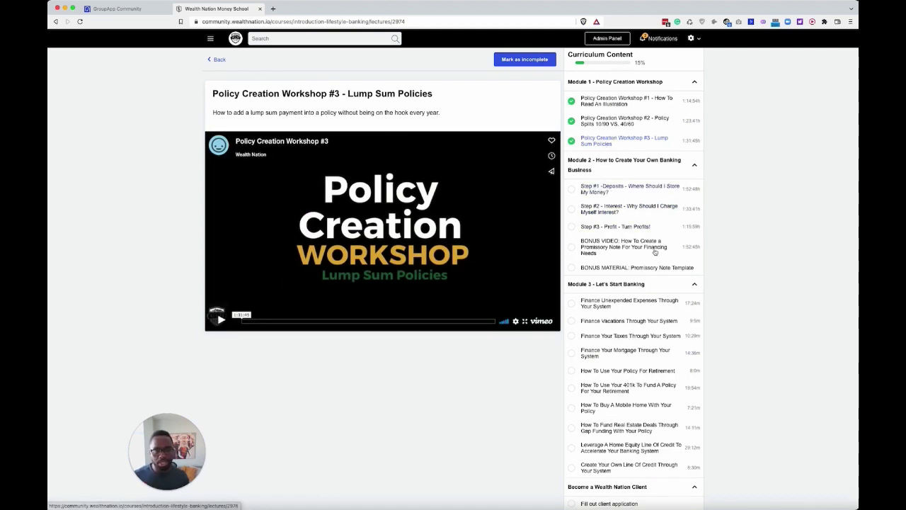
{"action": "left_click", "coordinate": [596, 188]}
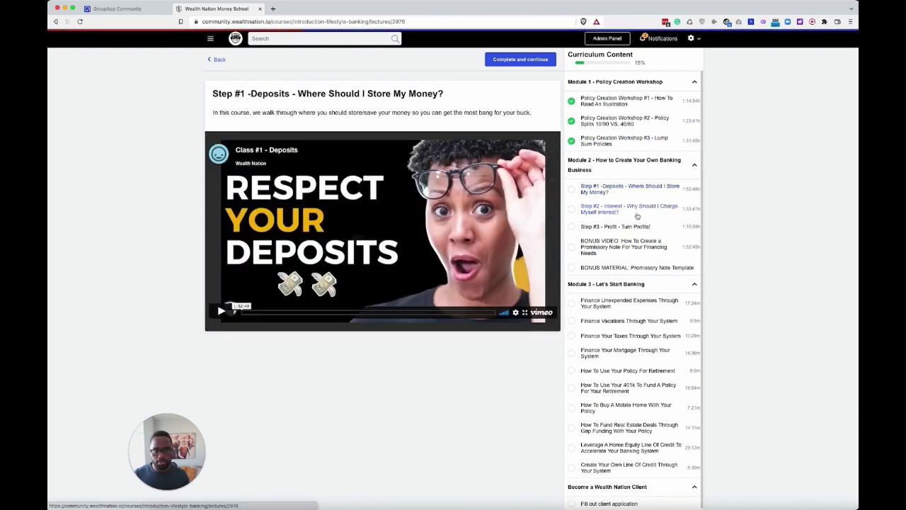
{"action": "left_click", "coordinate": [637, 216]}
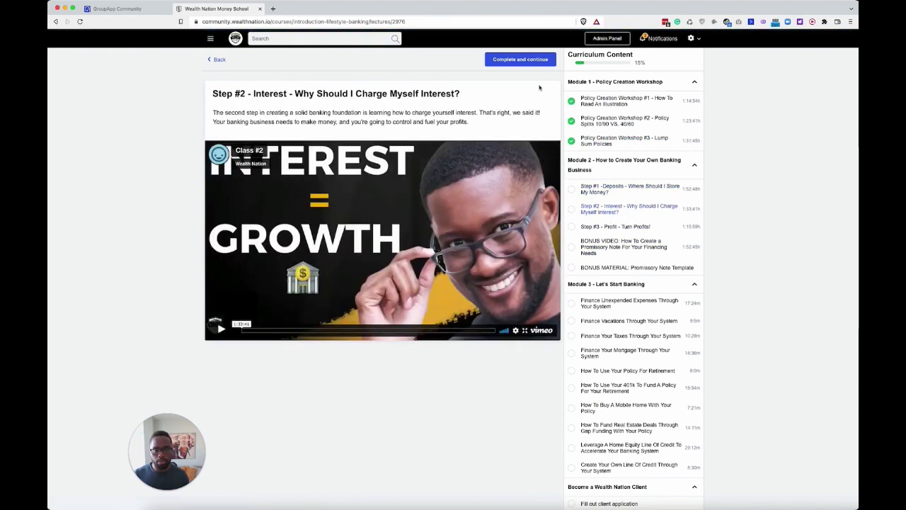
{"action": "left_click", "coordinate": [520, 60]}
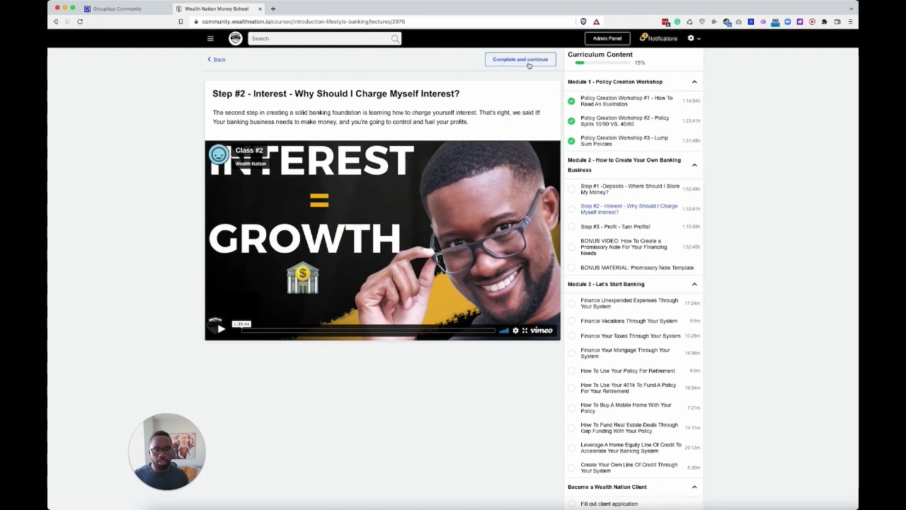
{"action": "left_click", "coordinate": [527, 61]}
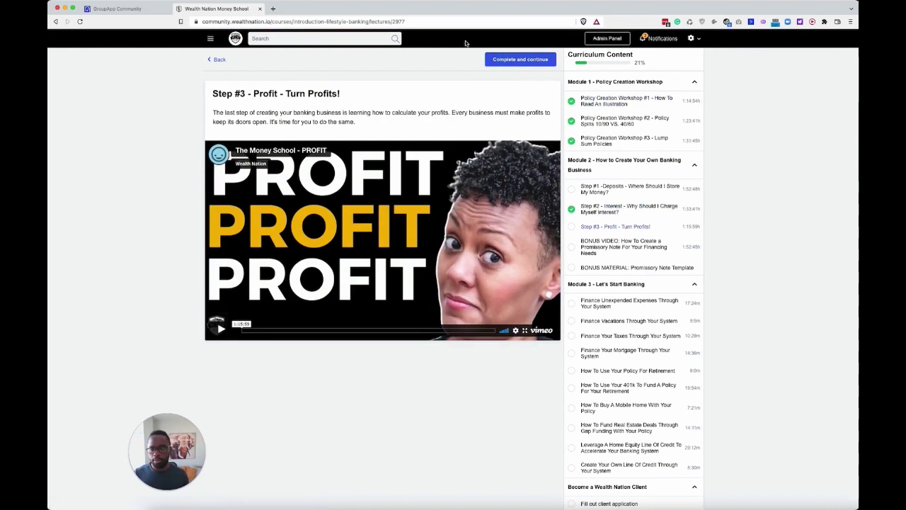
- Switch to the GroupApp community's admin course settings, open the form for creating a course and view its fields
{"action": "left_click", "coordinate": [139, 12]}
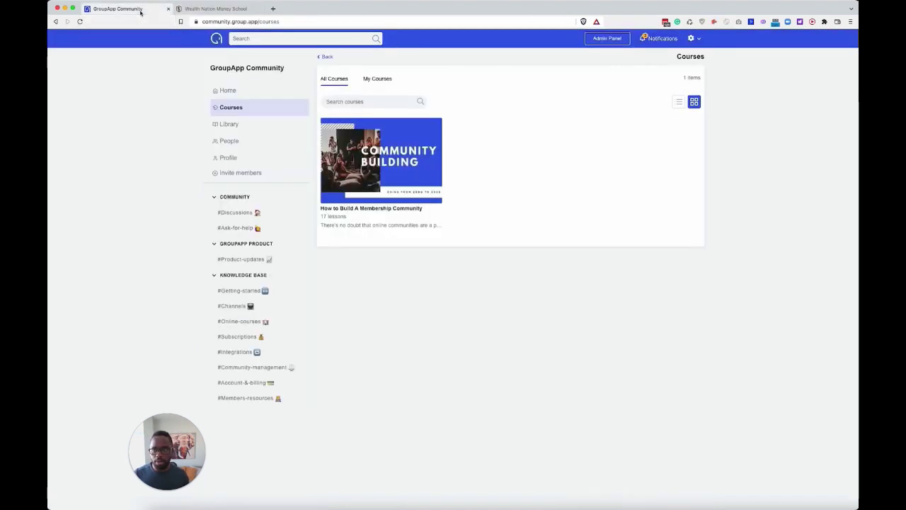
{"action": "left_click", "coordinate": [621, 40]}
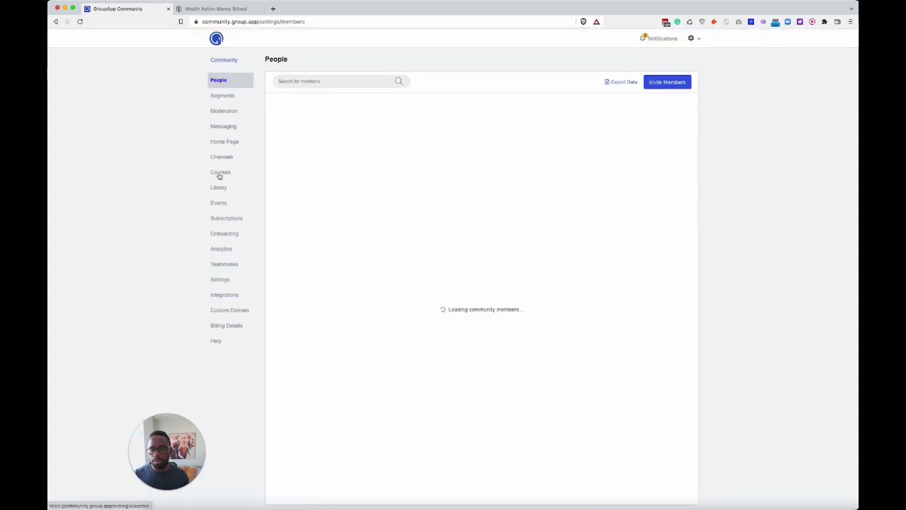
{"action": "left_click", "coordinate": [218, 172]}
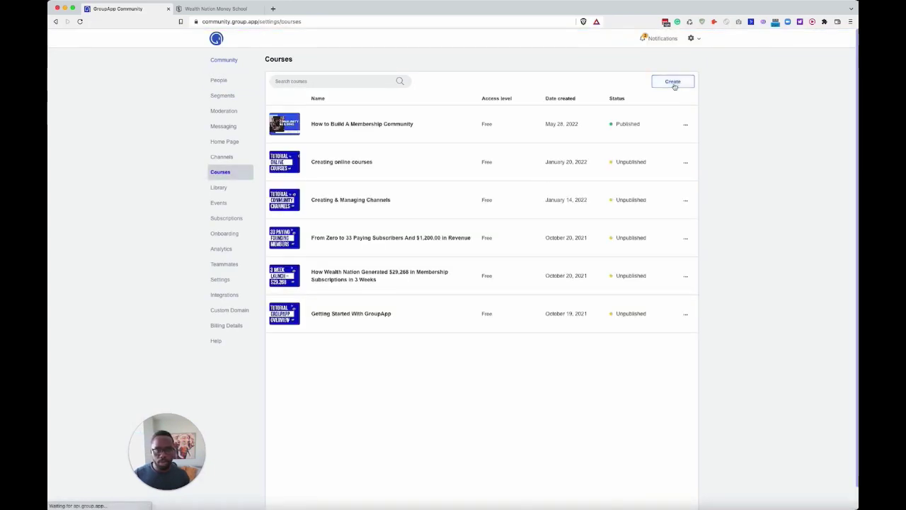
{"action": "left_click", "coordinate": [674, 83]}
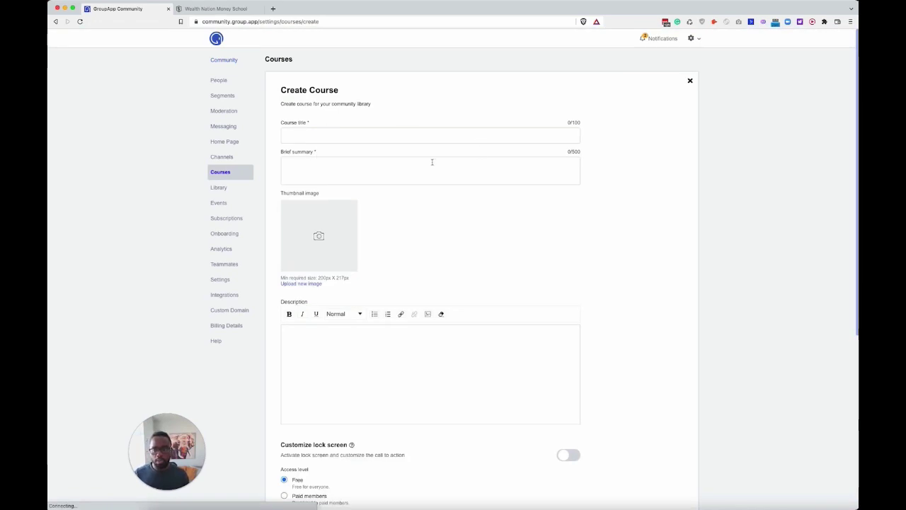
{"action": "scroll", "coordinate": [431, 162], "scroll_direction": "down", "scroll_amount": 3}
{"action": "scroll", "coordinate": [431, 165], "scroll_direction": "up", "scroll_amount": 2}
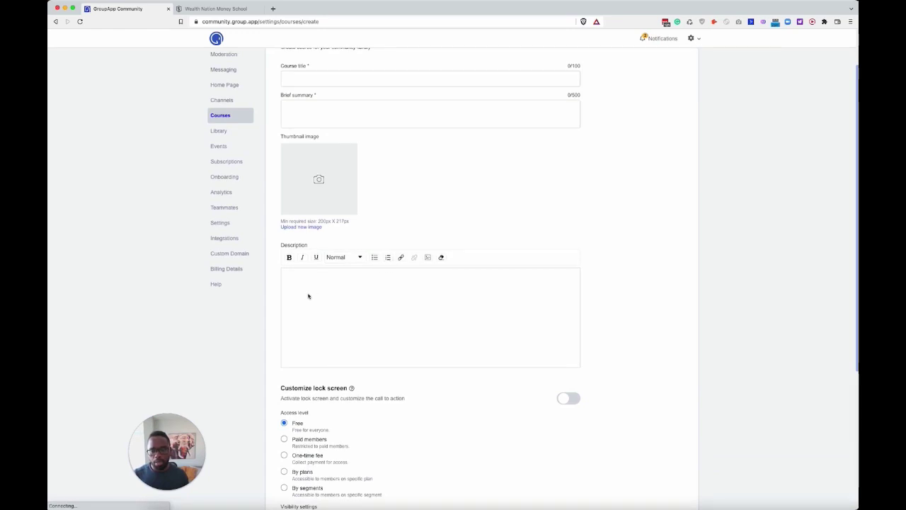
{"action": "scroll", "coordinate": [357, 279], "scroll_direction": "down", "scroll_amount": 4}
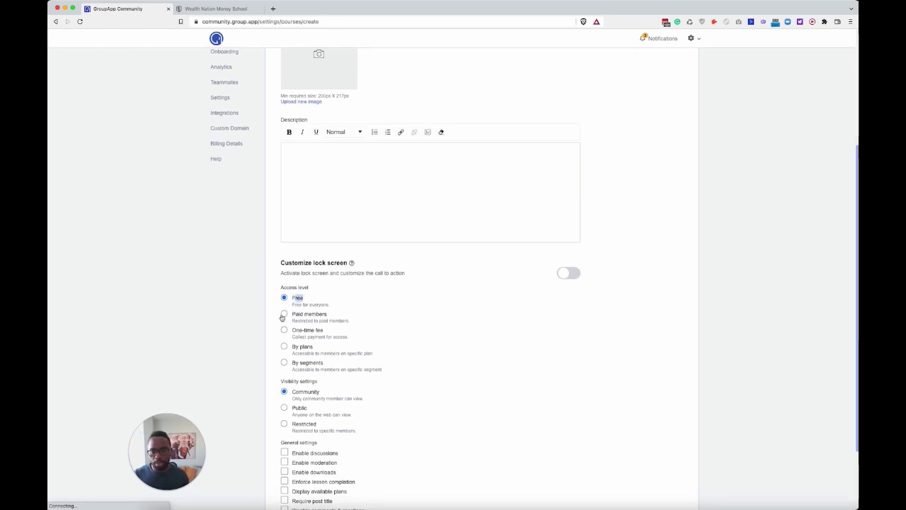
- Explore the course's access levels, trying One-time fee with its currency choices and By plans with its list of plans
{"action": "left_click_drag", "start_coordinate": [292, 316], "coordinate": [352, 317]}
{"action": "left_click", "coordinate": [284, 331]}
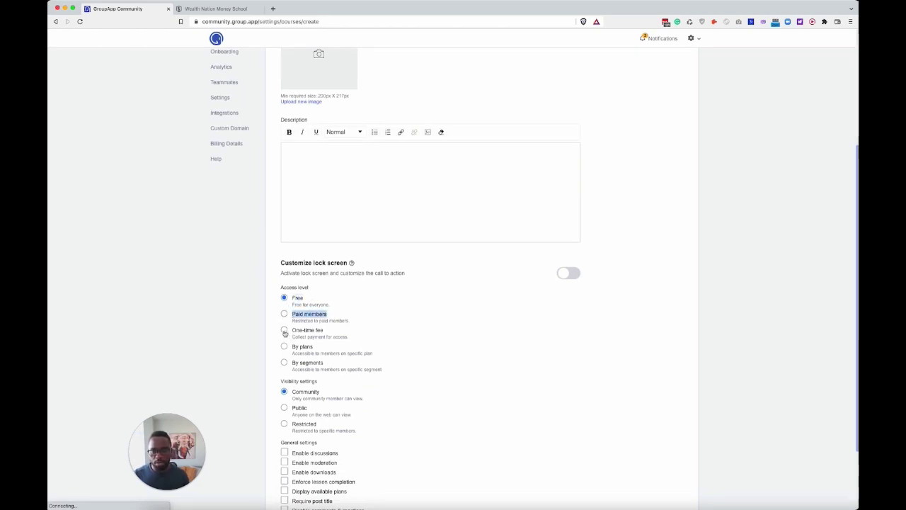
{"action": "left_click", "coordinate": [294, 353]}
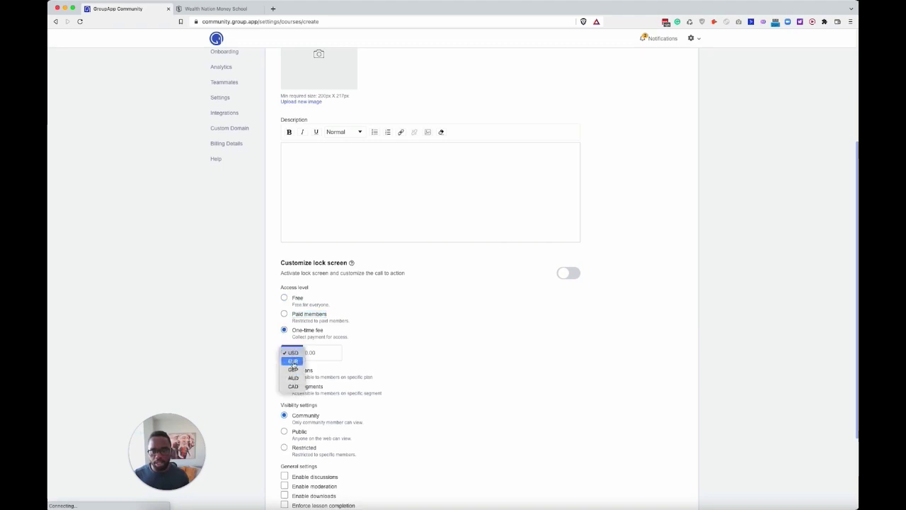
{"action": "left_click", "coordinate": [490, 361]}
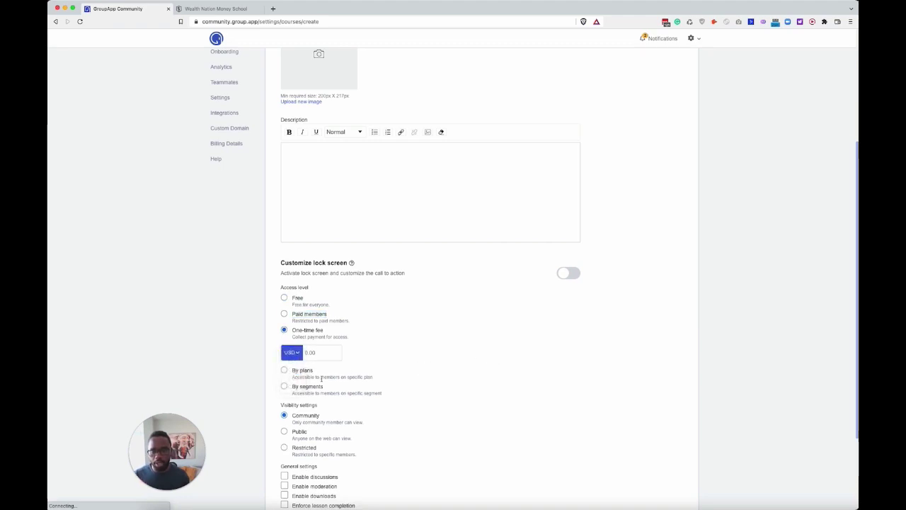
{"action": "left_click", "coordinate": [284, 370]}
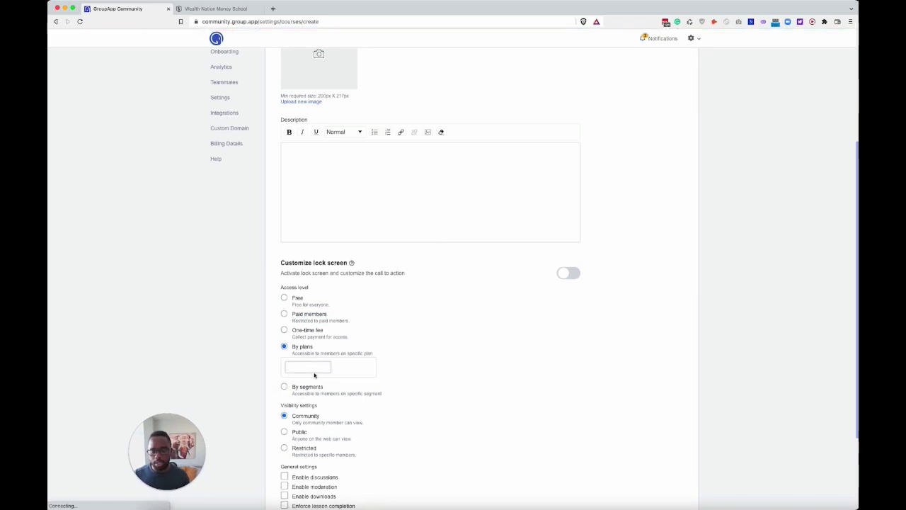
{"action": "left_click", "coordinate": [314, 369]}
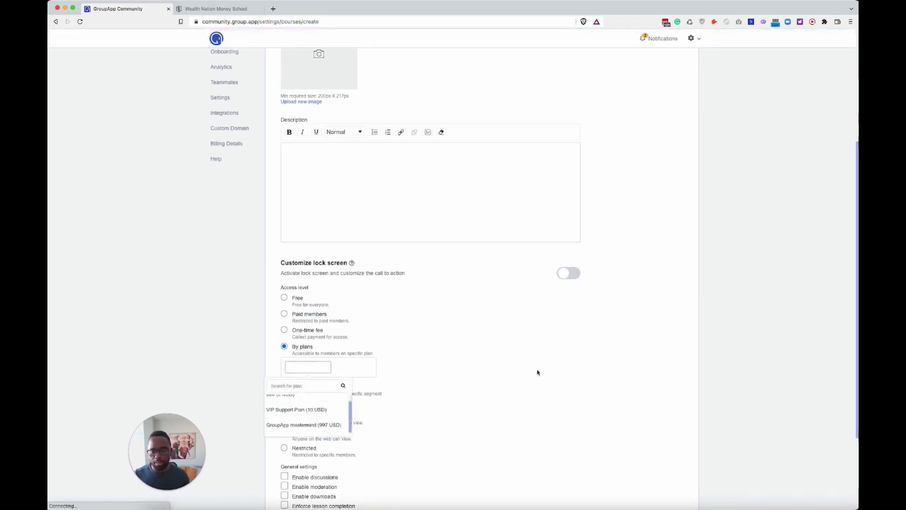
{"action": "left_click", "coordinate": [434, 382]}
- Review the visibility, general settings and custom URL options, then return to the course list without saving the new course
{"action": "scroll", "coordinate": [420, 387], "scroll_direction": "down", "scroll_amount": 3}
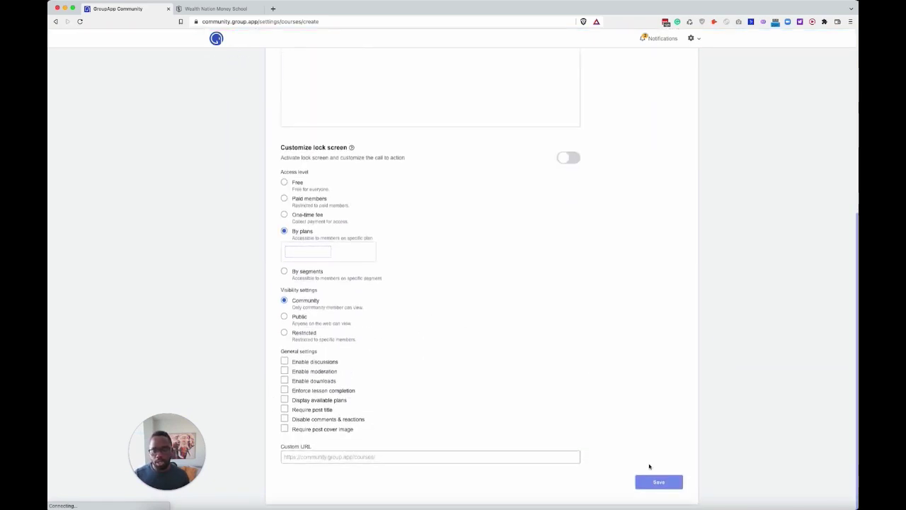
{"action": "scroll", "coordinate": [472, 338], "scroll_direction": "up", "scroll_amount": 5}
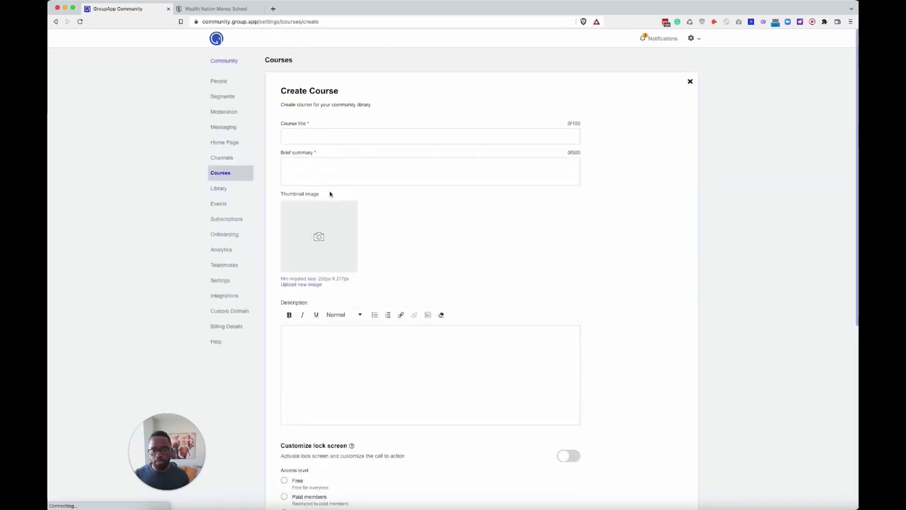
{"action": "left_click", "coordinate": [224, 175]}
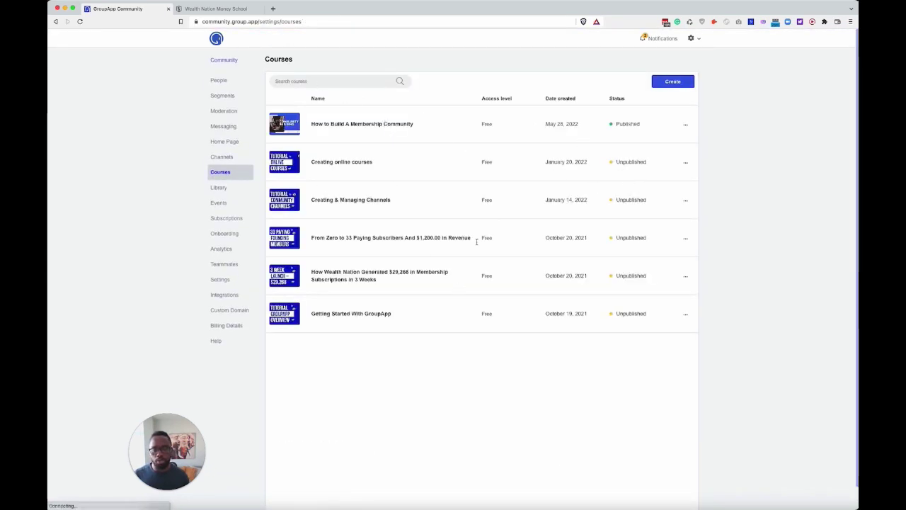
- Open the Creating online courses course for editing and look through its curriculum modules and lessons
{"action": "left_click", "coordinate": [356, 162]}
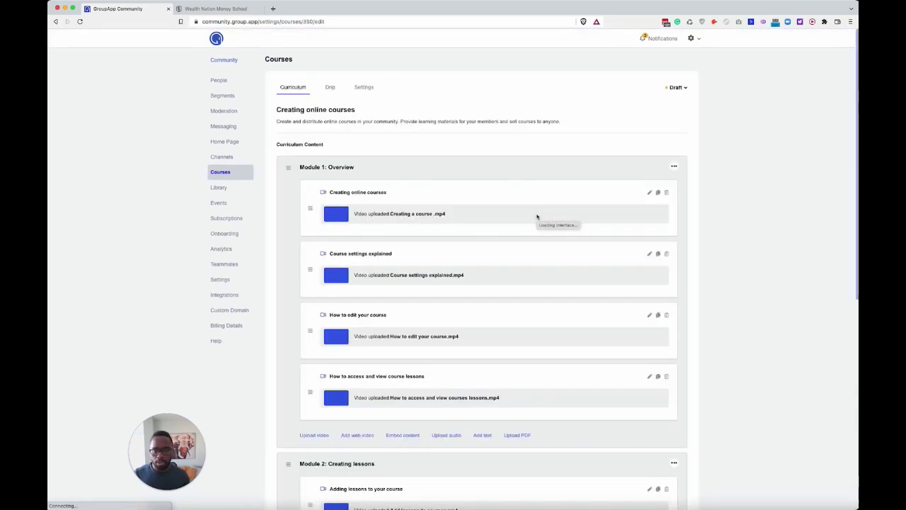
{"action": "scroll", "coordinate": [538, 217], "scroll_direction": "down", "scroll_amount": 2}
{"action": "scroll", "coordinate": [476, 216], "scroll_direction": "up", "scroll_amount": 3}
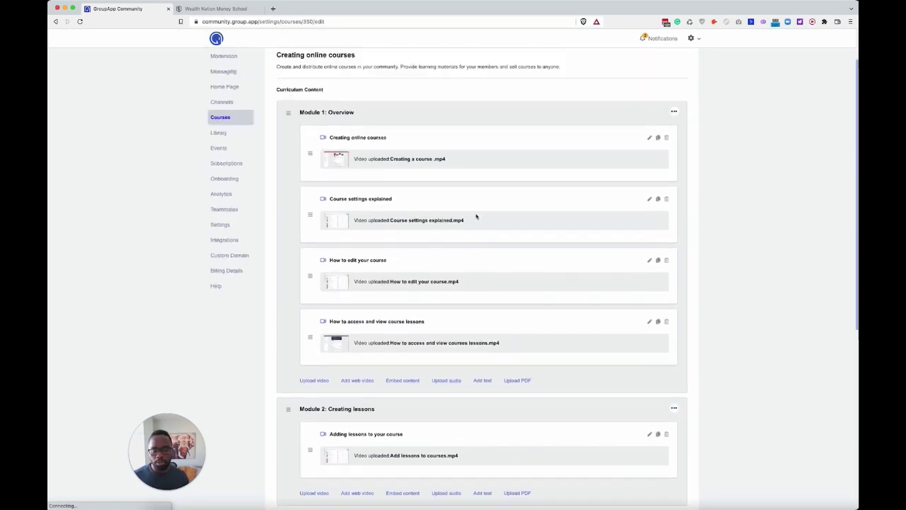
{"action": "scroll", "coordinate": [392, 193], "scroll_direction": "down", "scroll_amount": 5}
{"action": "scroll", "coordinate": [392, 193], "scroll_direction": "down", "scroll_amount": 2}
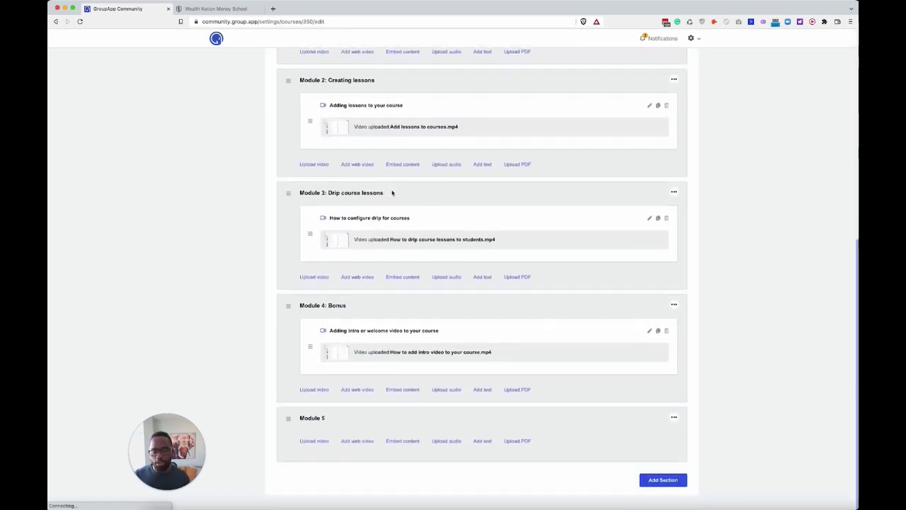
- Add a section titled Module 6 at the end of the course curriculum and save it
{"action": "left_click", "coordinate": [672, 489]}
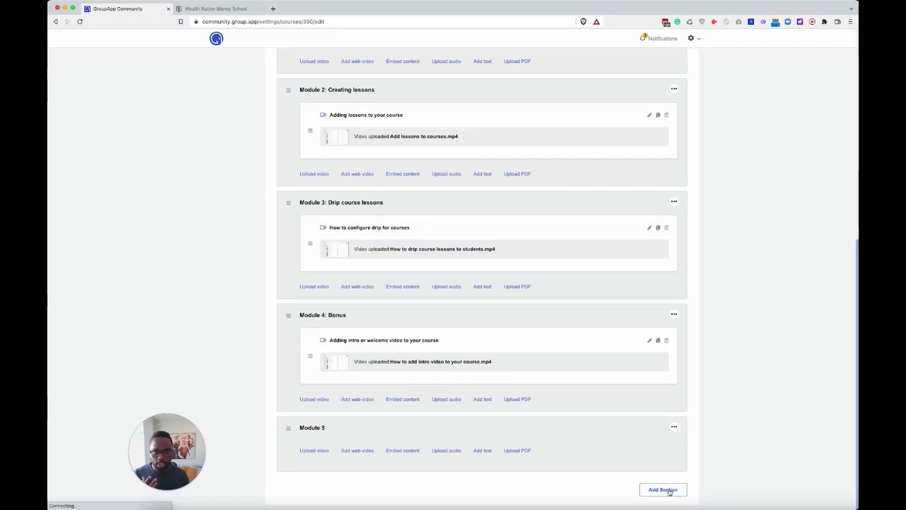
{"action": "scroll", "coordinate": [581, 451], "scroll_direction": "down", "scroll_amount": 2}
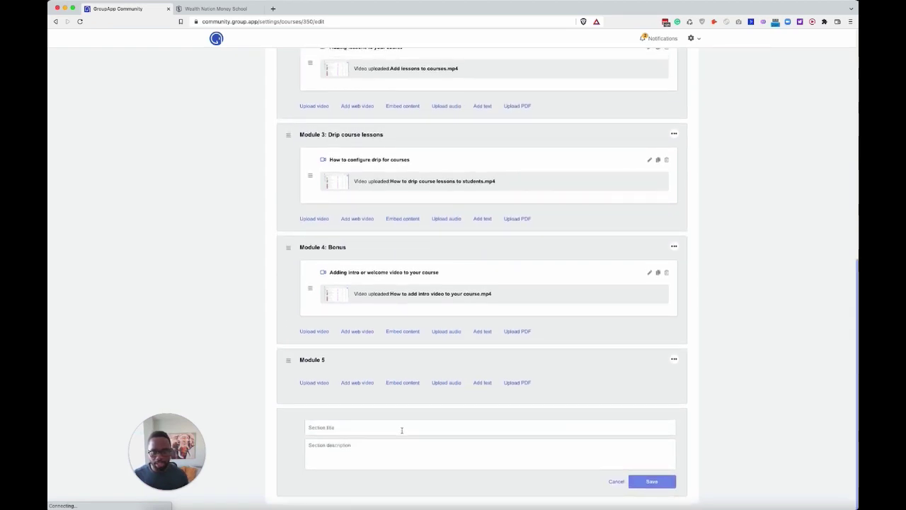
{"action": "left_click", "coordinate": [347, 423]}
{"action": "type", "text": "Mod"}
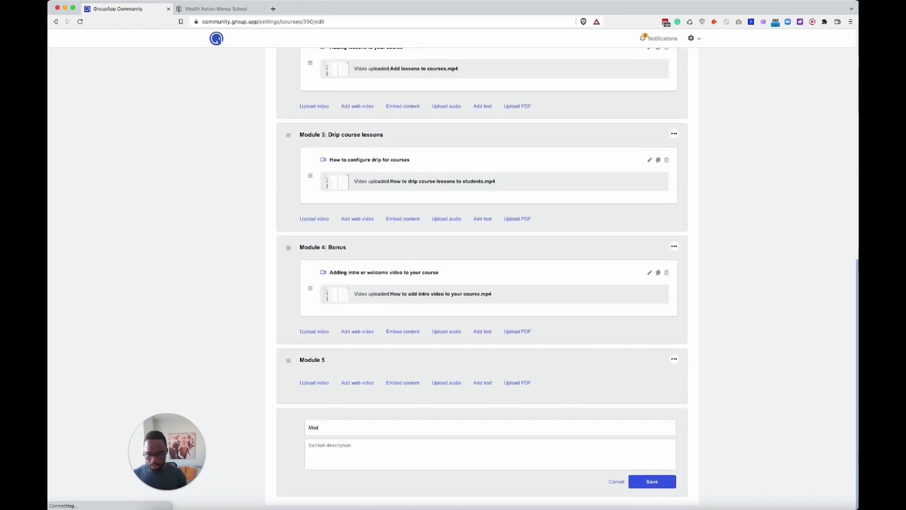
{"action": "type", "text": "ule"}
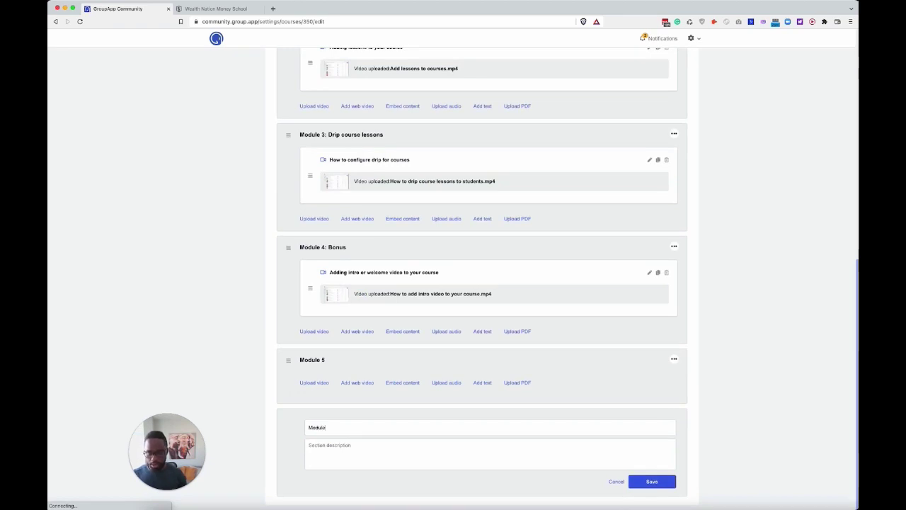
{"action": "type", "text": " 6"}
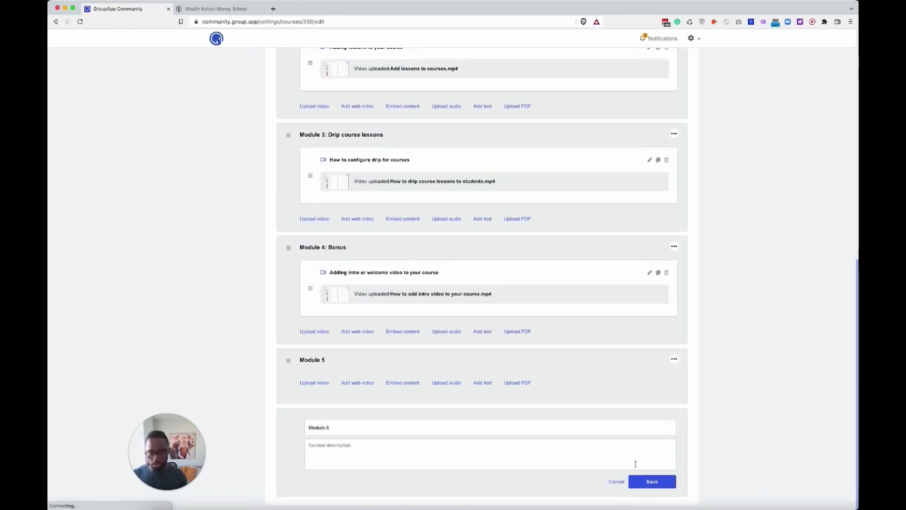
{"action": "left_click", "coordinate": [659, 485]}
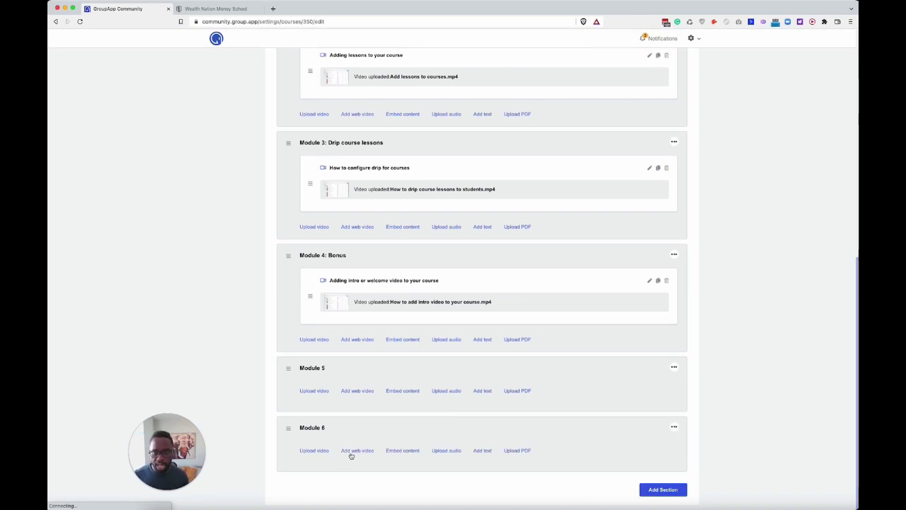
- View the embed content and text lesson forms for Module 6, cancelling each without adding a lesson
{"action": "left_click", "coordinate": [398, 451]}
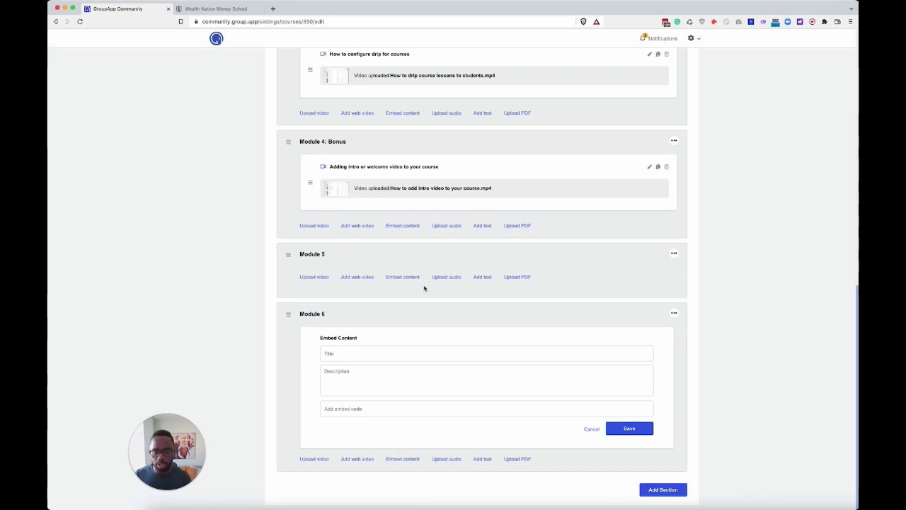
{"action": "left_click", "coordinate": [592, 429]}
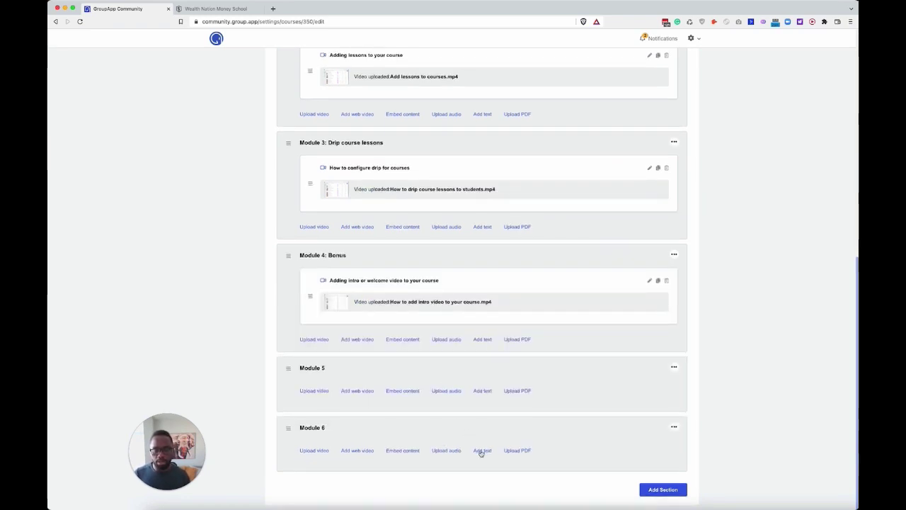
{"action": "left_click", "coordinate": [482, 450]}
{"action": "left_click", "coordinate": [591, 429]}
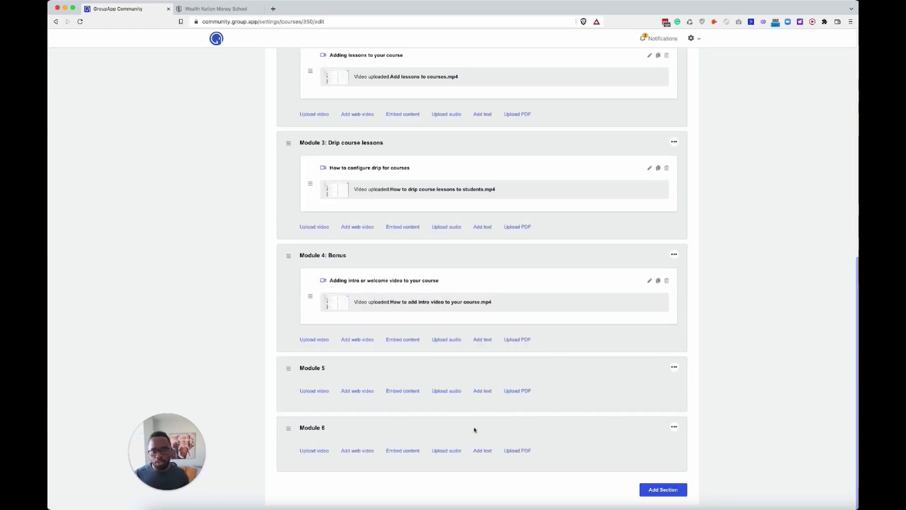
- Look over Module 1: Overview, the reorder handles of its lessons and the module, and the rest of the curriculum
{"action": "scroll", "coordinate": [474, 425], "scroll_direction": "up", "scroll_amount": 5}
{"action": "scroll", "coordinate": [474, 422], "scroll_direction": "up", "scroll_amount": 4}
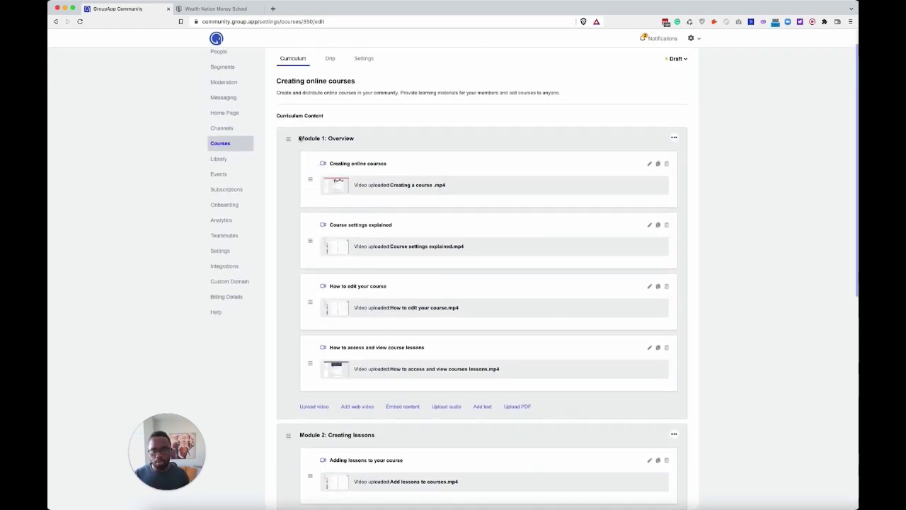
{"action": "left_click_drag", "start_coordinate": [299, 138], "coordinate": [353, 139]}
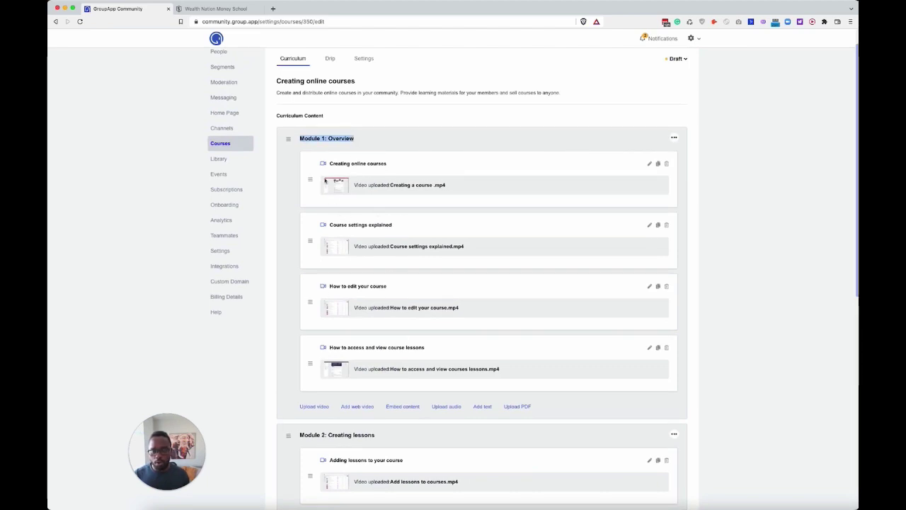
{"action": "mouse_move", "coordinate": [311, 302]}
{"action": "left_mouse_down"}
{"action": "mouse_move", "coordinate": [308, 234]}
{"action": "mouse_move", "coordinate": [304, 290]}
{"action": "left_mouse_up"}
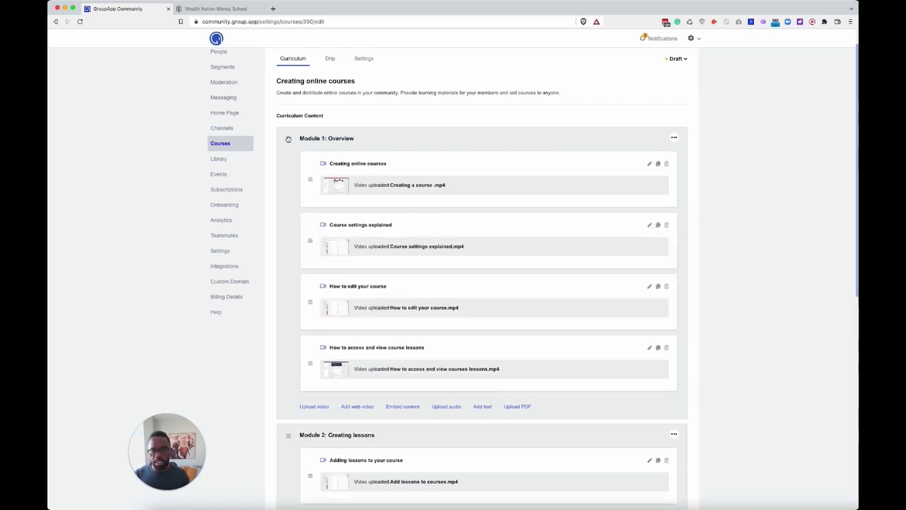
{"action": "mouse_move", "coordinate": [288, 139]}
{"action": "left_mouse_down"}
{"action": "mouse_move", "coordinate": [285, 281]}
{"action": "mouse_move", "coordinate": [287, 130]}
{"action": "left_mouse_up"}
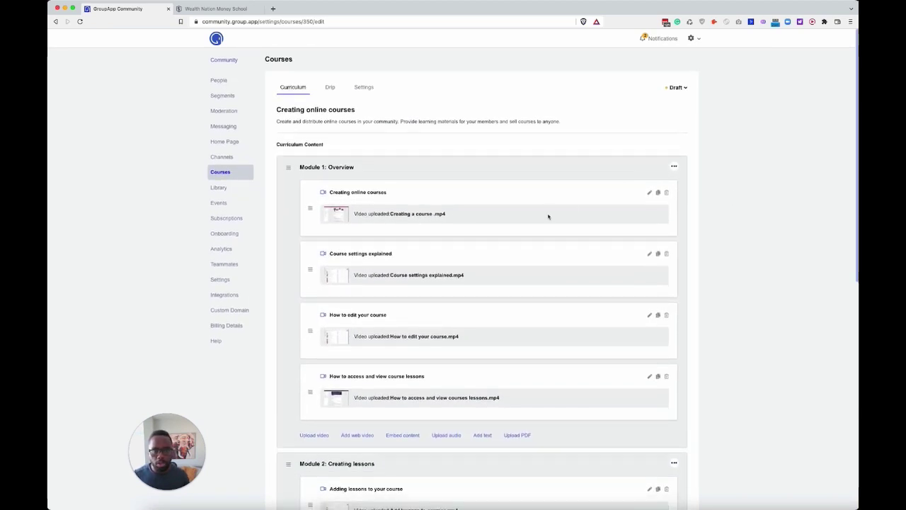
{"action": "scroll", "coordinate": [548, 216], "scroll_direction": "down", "scroll_amount": 6}
{"action": "scroll", "coordinate": [548, 216], "scroll_direction": "up", "scroll_amount": 10}
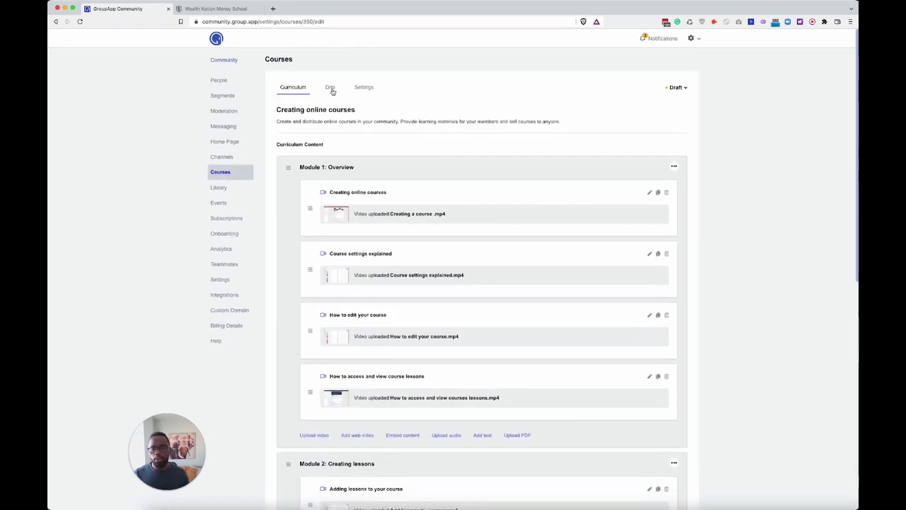
- In the course's drip schedule, set the specific release date of Module 1: Overview to 10-24-2022
{"action": "left_click", "coordinate": [331, 89]}
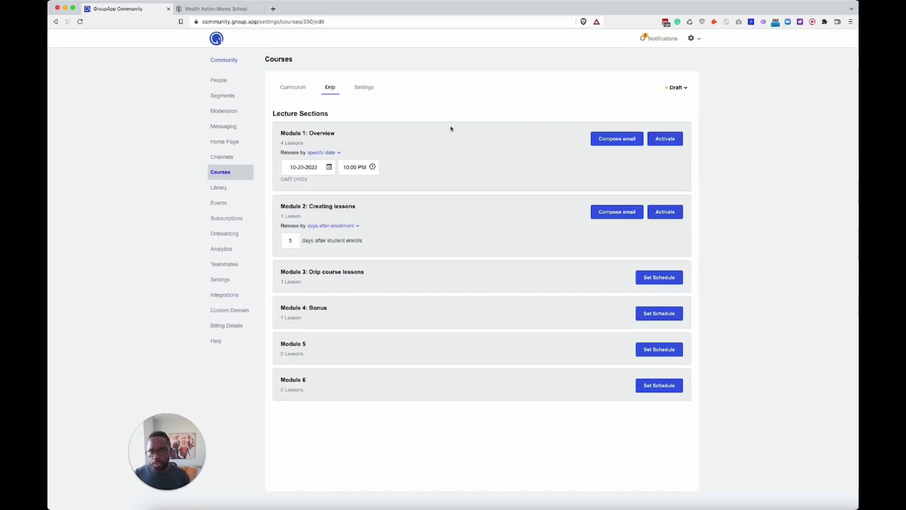
{"action": "left_click", "coordinate": [326, 153]}
{"action": "left_click", "coordinate": [310, 171]}
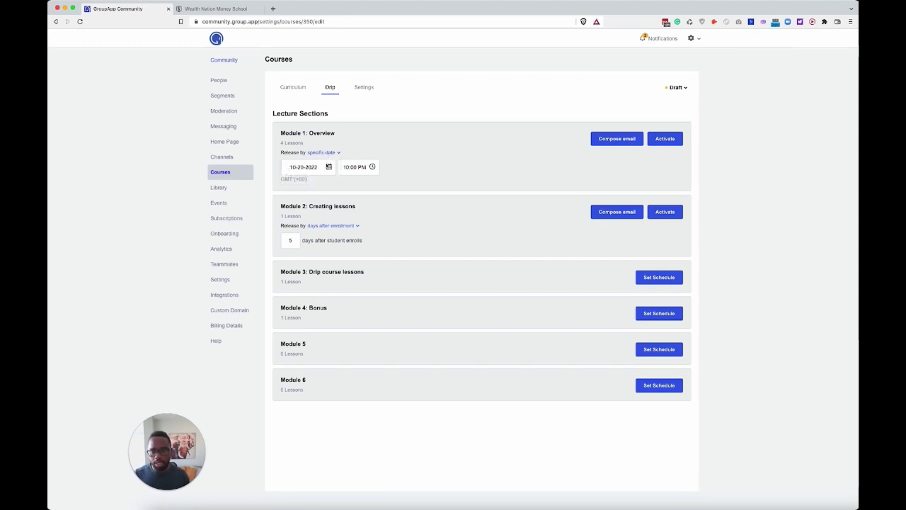
{"action": "left_click", "coordinate": [305, 167]}
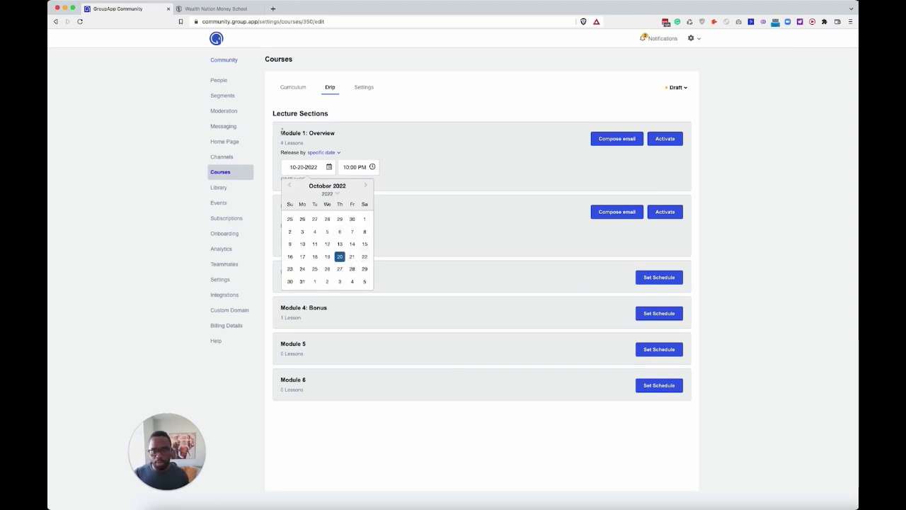
{"action": "left_click_drag", "start_coordinate": [282, 130], "coordinate": [342, 136]}
{"action": "left_click", "coordinate": [320, 167]}
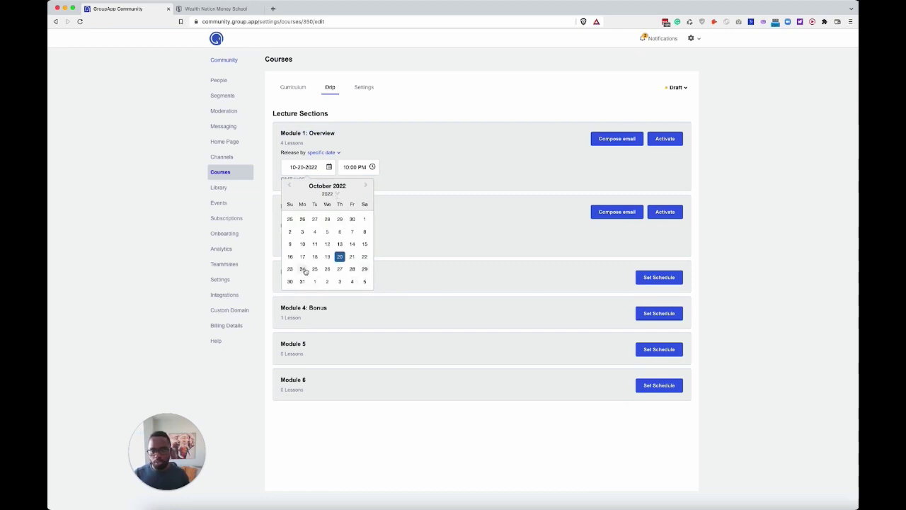
{"action": "left_click", "coordinate": [302, 269]}
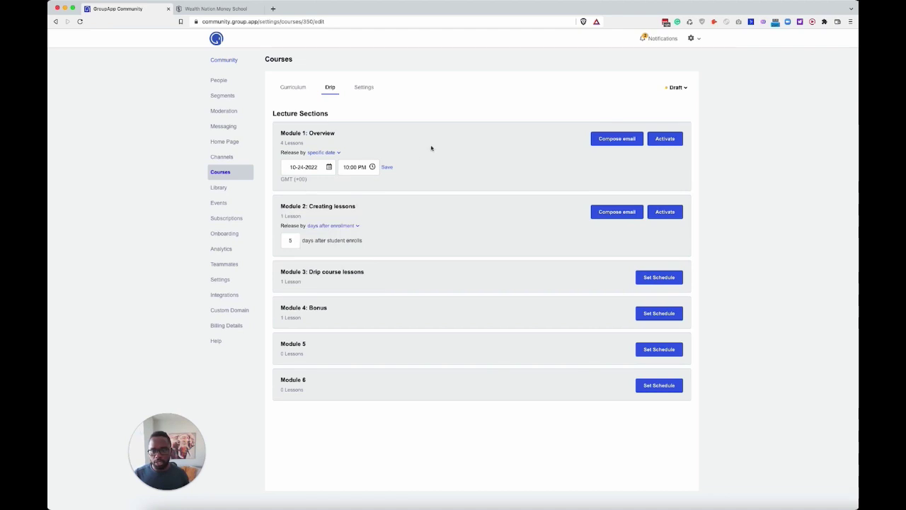
- Set the release time of Module 1: Overview to 10:30 PM and save its schedule
{"action": "left_click", "coordinate": [359, 169]}
{"action": "scroll", "coordinate": [354, 254], "scroll_direction": "down", "scroll_amount": 3}
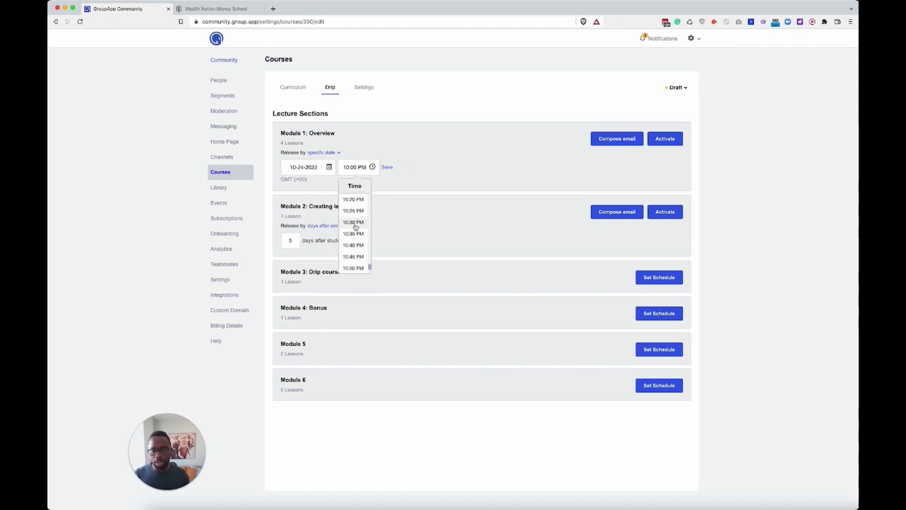
{"action": "left_click", "coordinate": [356, 223]}
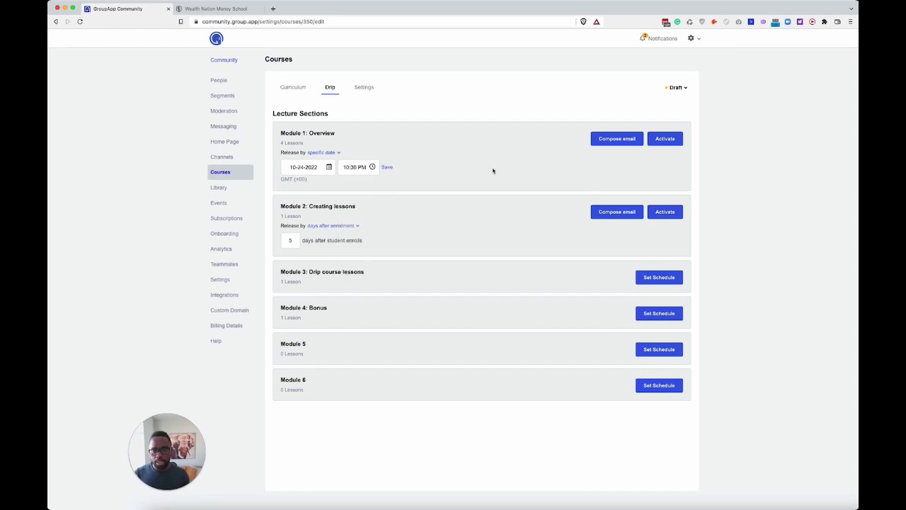
{"action": "left_click", "coordinate": [388, 168]}
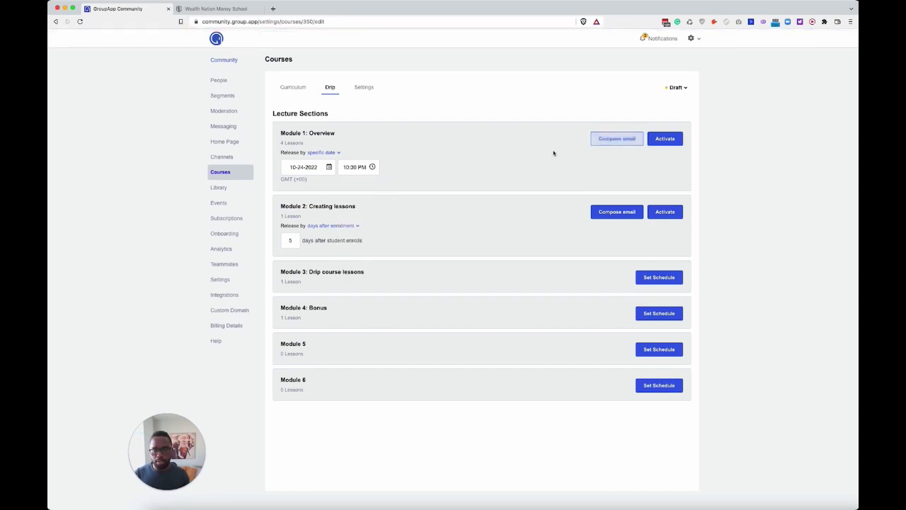
- View the email announcement form for Module 1: Overview and close it without saving an email
{"action": "left_click", "coordinate": [624, 139]}
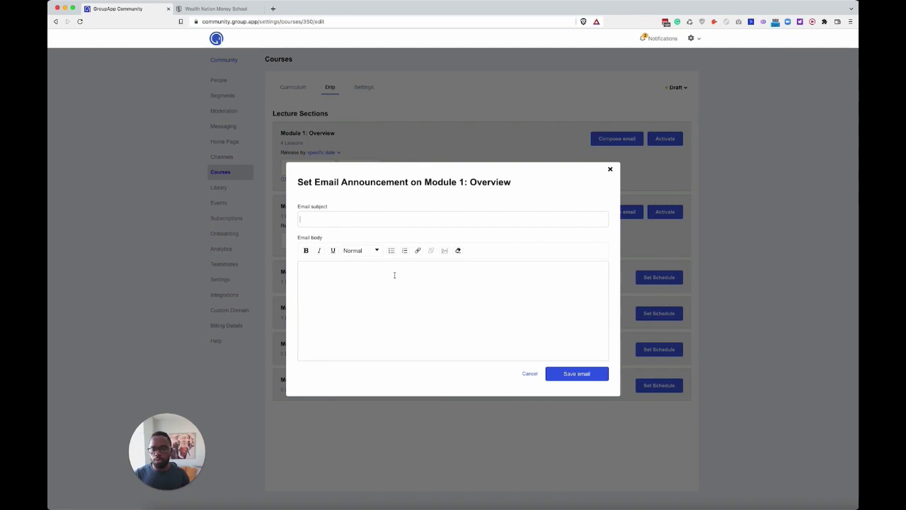
{"action": "left_click", "coordinate": [610, 170]}
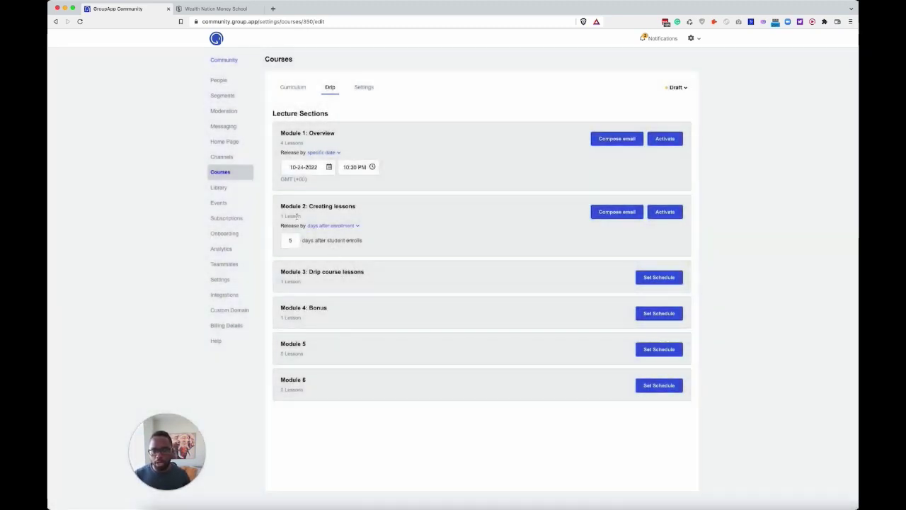
- Explore the release options of Module 2: Creating lessons, choosing Days after enrollment, and view its email announcement form without saving
{"action": "left_click", "coordinate": [335, 227]}
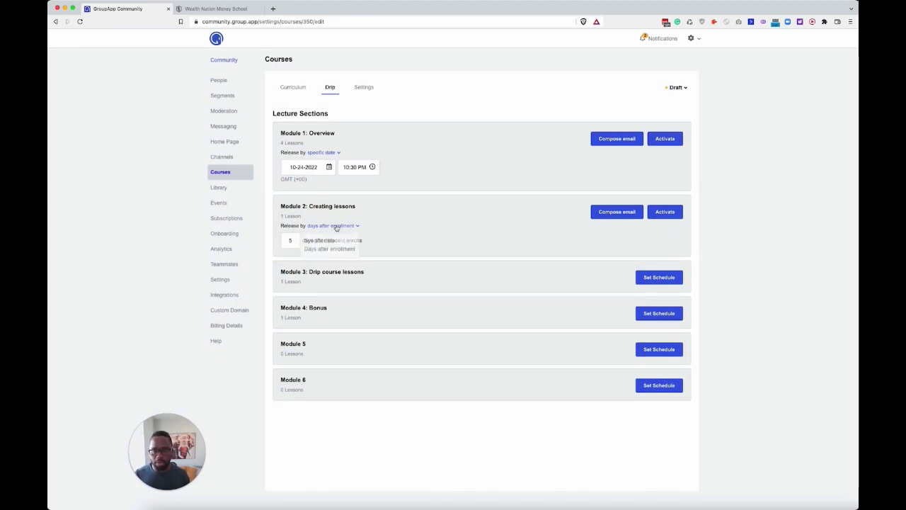
{"action": "left_click_drag", "start_coordinate": [280, 207], "coordinate": [358, 208]}
{"action": "left_click", "coordinate": [348, 226]}
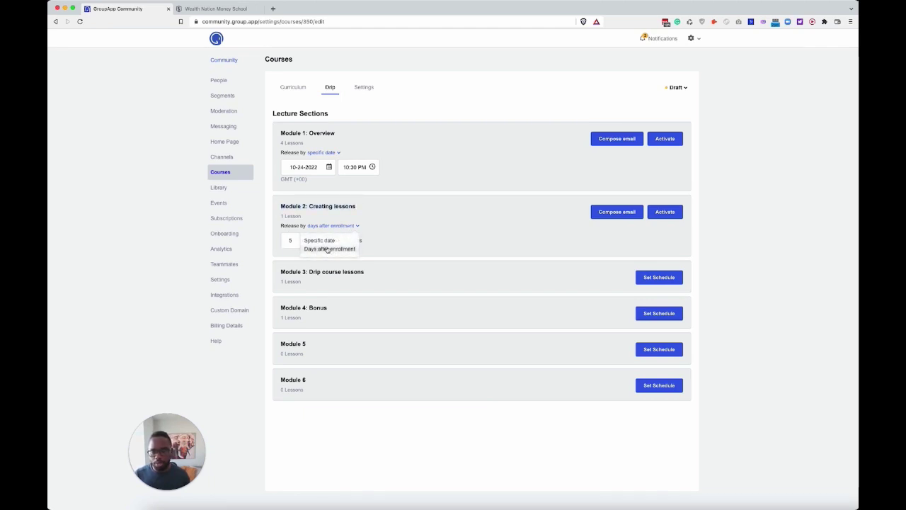
{"action": "left_click", "coordinate": [342, 249]}
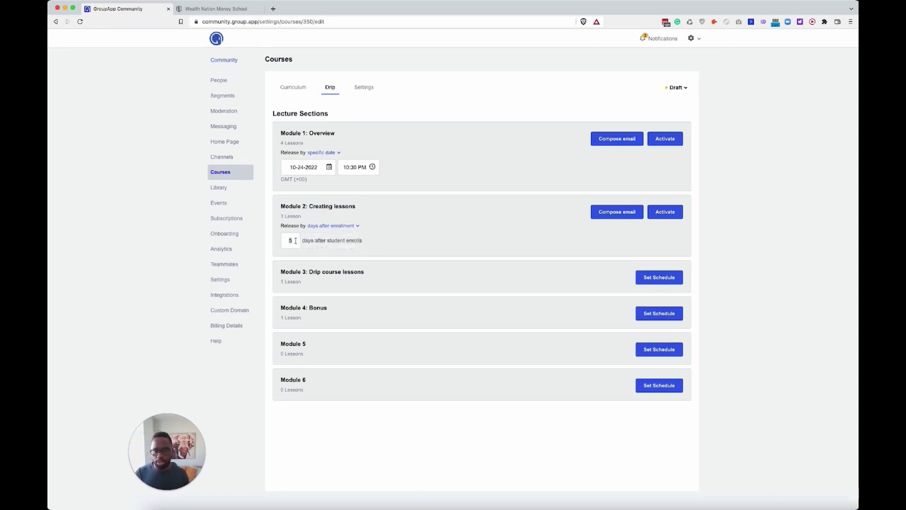
{"action": "double_click", "coordinate": [296, 241]}
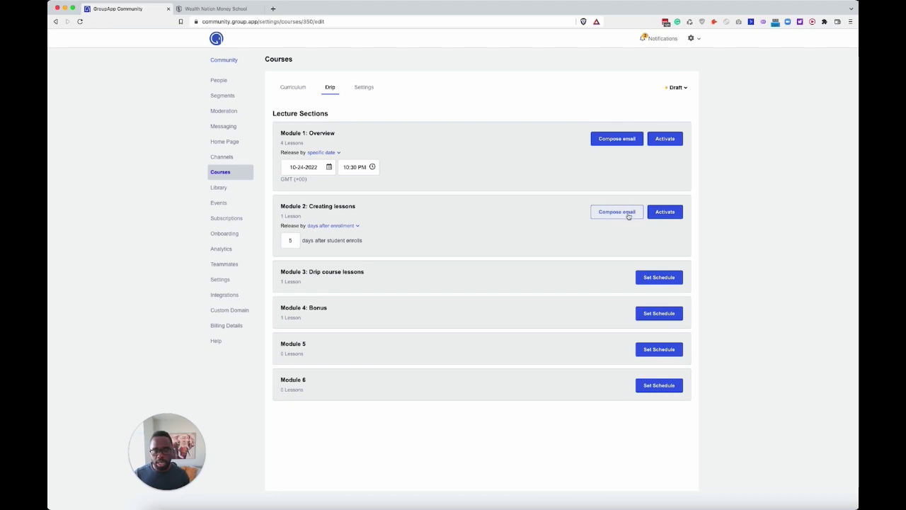
{"action": "left_click", "coordinate": [627, 216]}
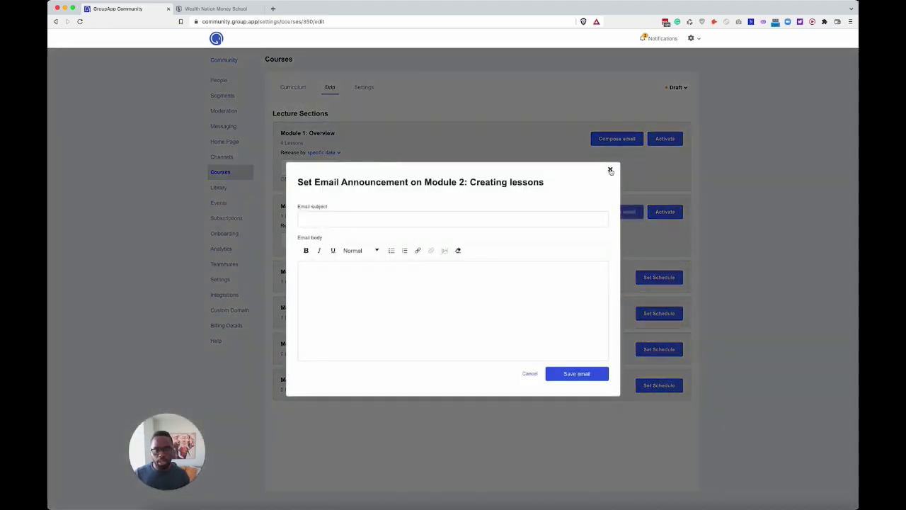
{"action": "left_click", "coordinate": [611, 169]}
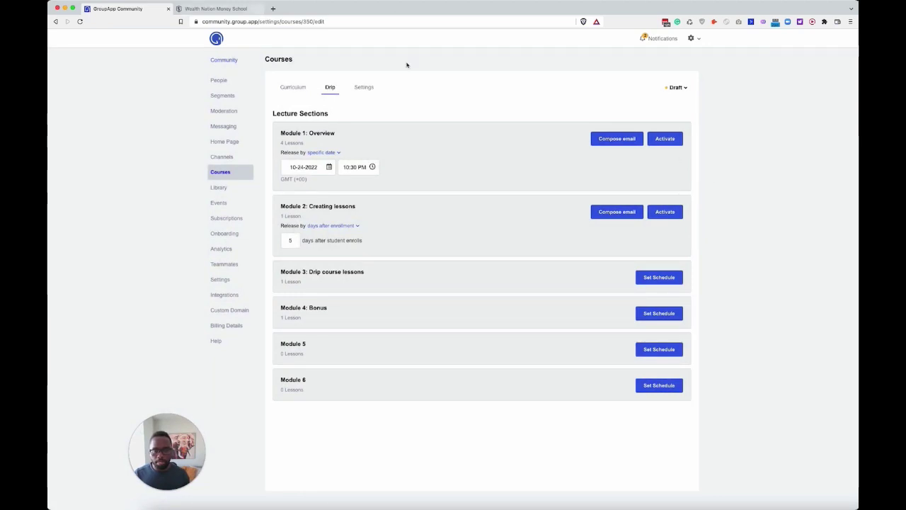
- Review the course's settings, including access level and visibility, and add a second blank presenter entry
{"action": "left_click", "coordinate": [367, 90]}
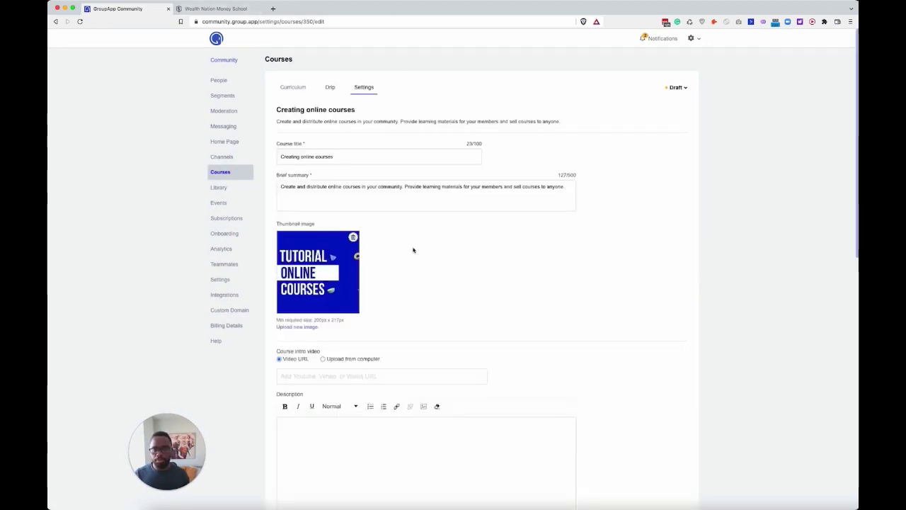
{"action": "scroll", "coordinate": [550, 296], "scroll_direction": "down", "scroll_amount": 6}
{"action": "scroll", "coordinate": [550, 296], "scroll_direction": "up", "scroll_amount": 3}
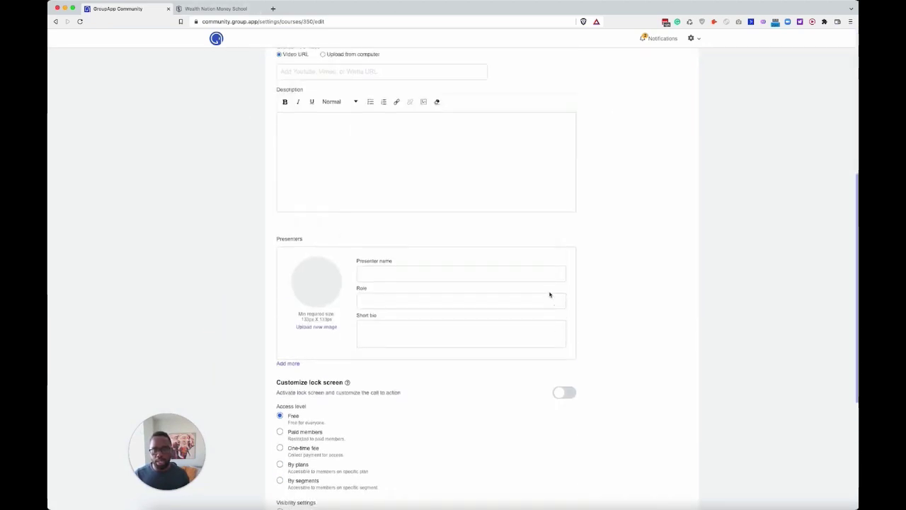
{"action": "scroll", "coordinate": [548, 293], "scroll_direction": "down", "scroll_amount": 5}
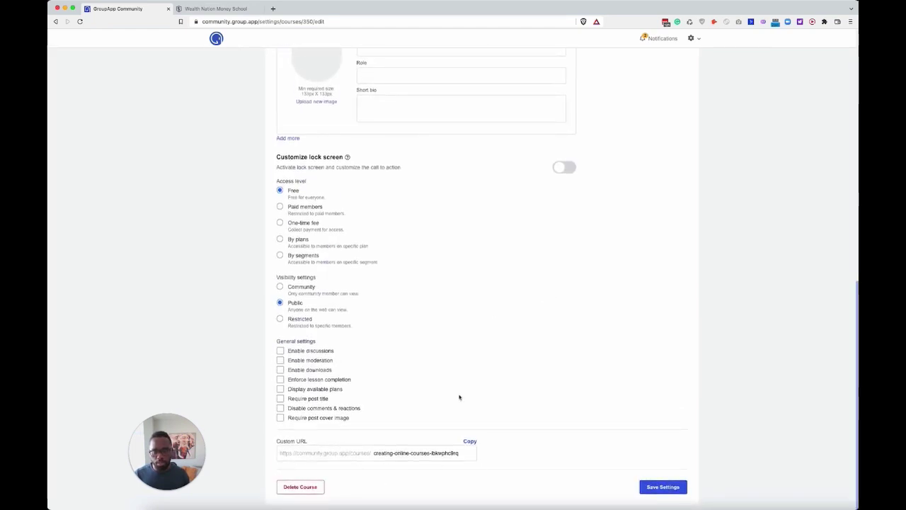
{"action": "scroll", "coordinate": [456, 365], "scroll_direction": "up", "scroll_amount": 3}
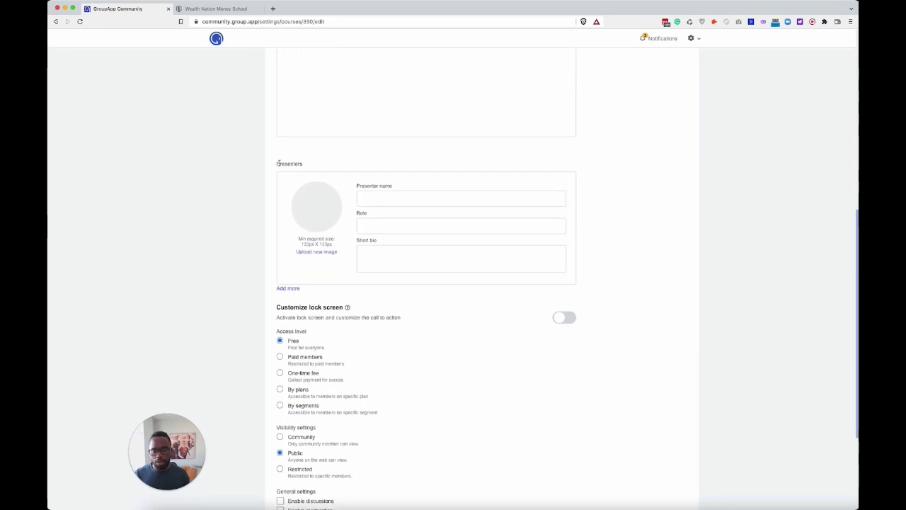
{"action": "double_click", "coordinate": [278, 162]}
{"action": "left_click", "coordinate": [290, 289]}
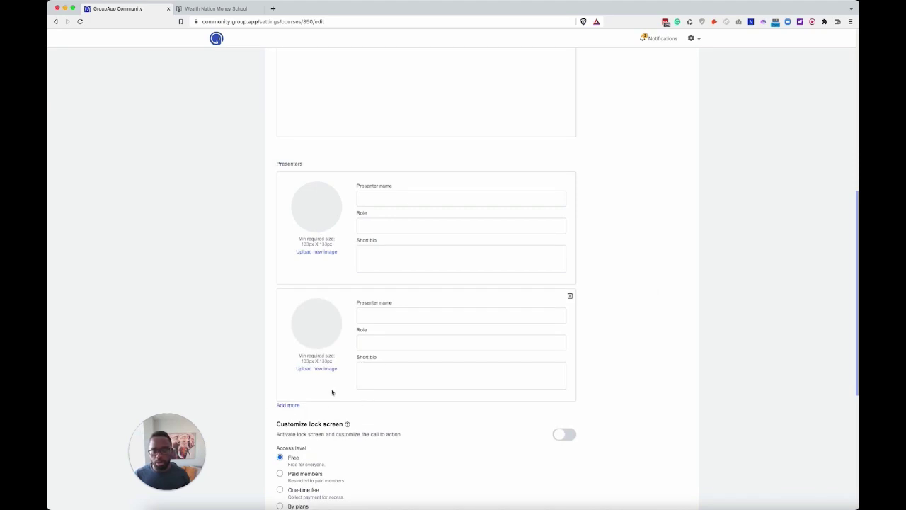
- Remove the second blank presenter entry from the Creating online courses settings
{"action": "left_click", "coordinate": [570, 297]}
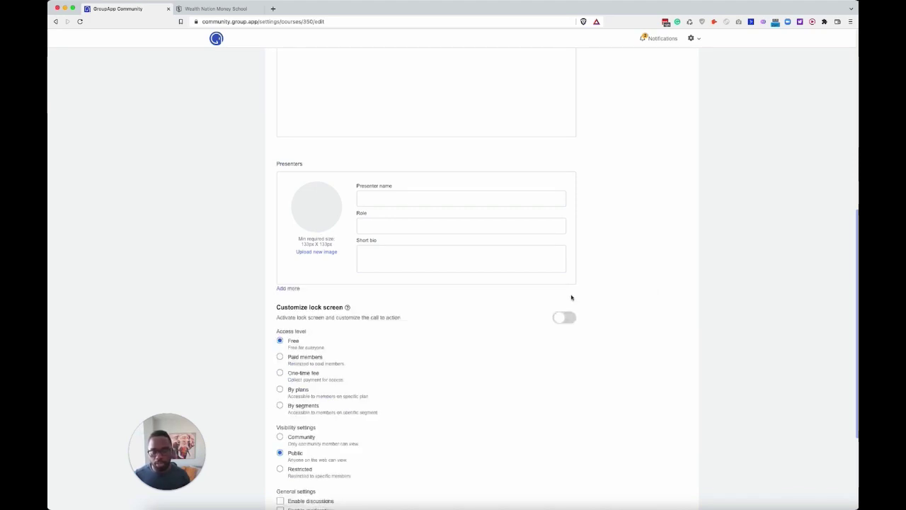
{"action": "scroll", "coordinate": [663, 251], "scroll_direction": "up", "scroll_amount": 6}
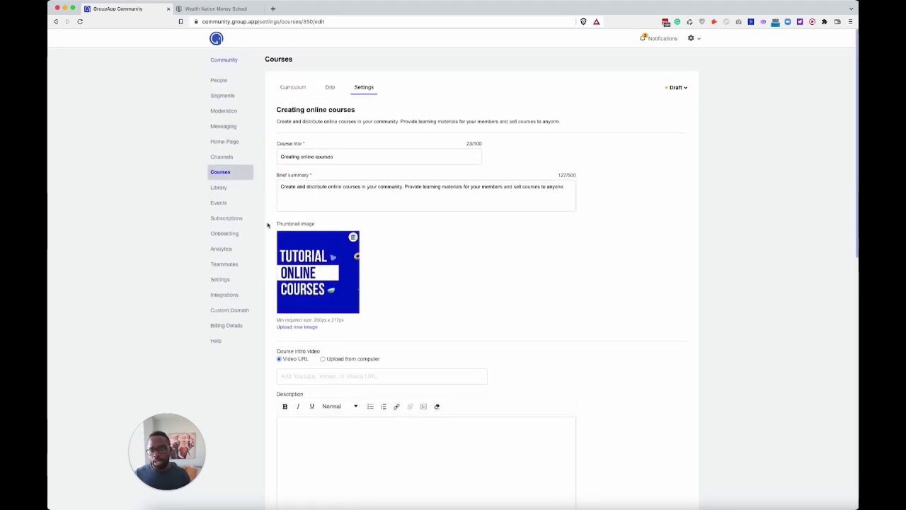
- Start a new video item in the admin library and review its upload form, including access level, visibility and general settings
{"action": "left_click", "coordinate": [219, 190]}
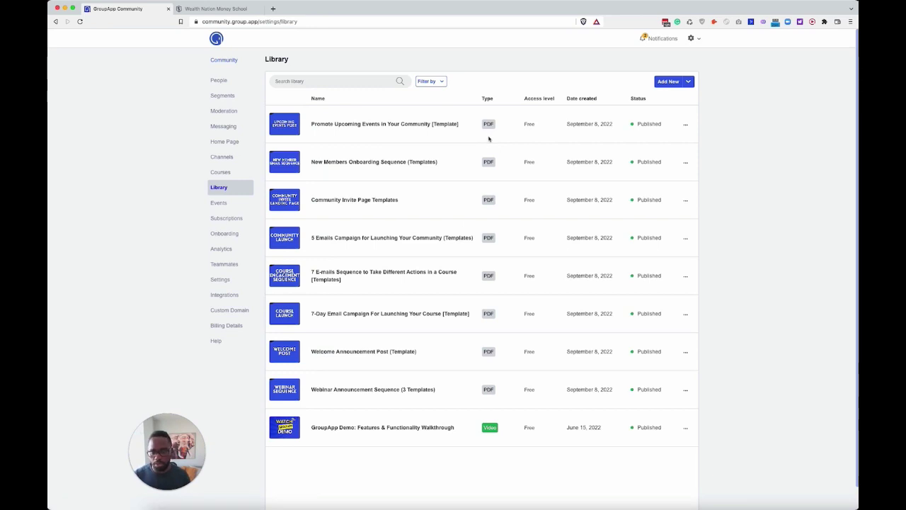
{"action": "left_click", "coordinate": [691, 86]}
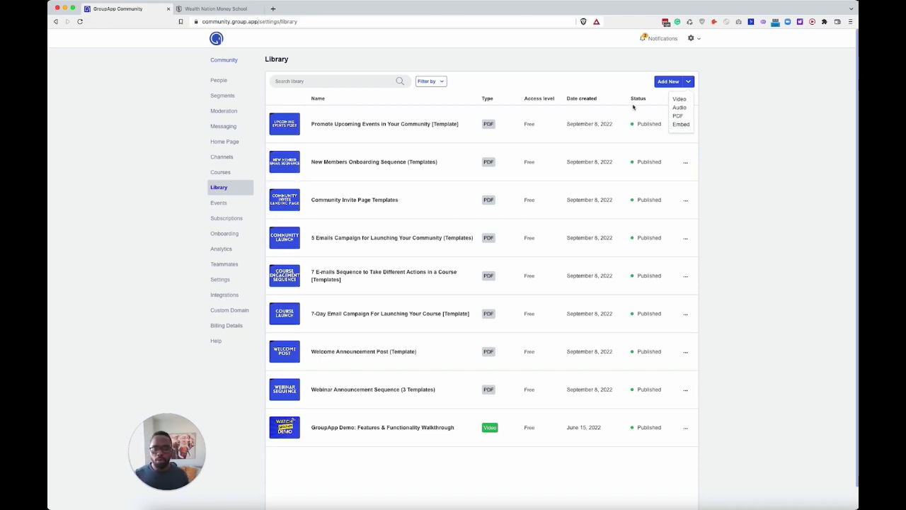
{"action": "left_click", "coordinate": [681, 100]}
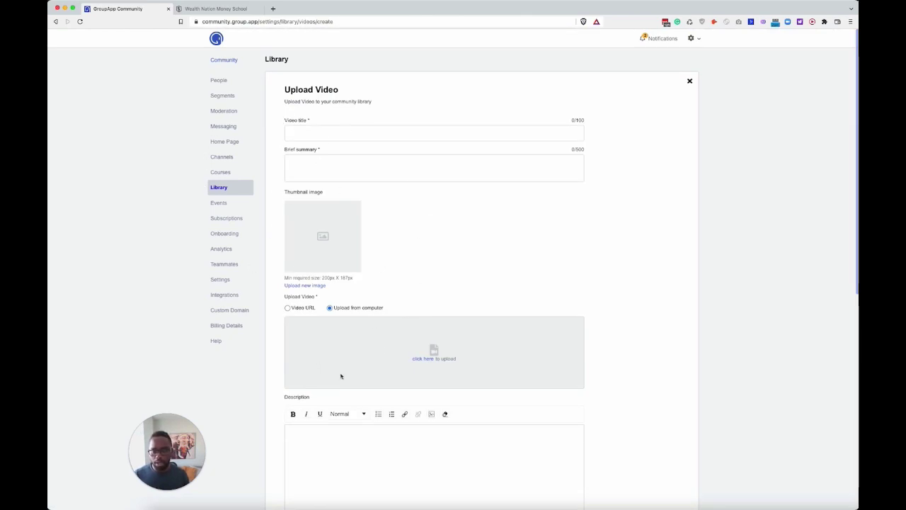
{"action": "scroll", "coordinate": [335, 400], "scroll_direction": "down", "scroll_amount": 5}
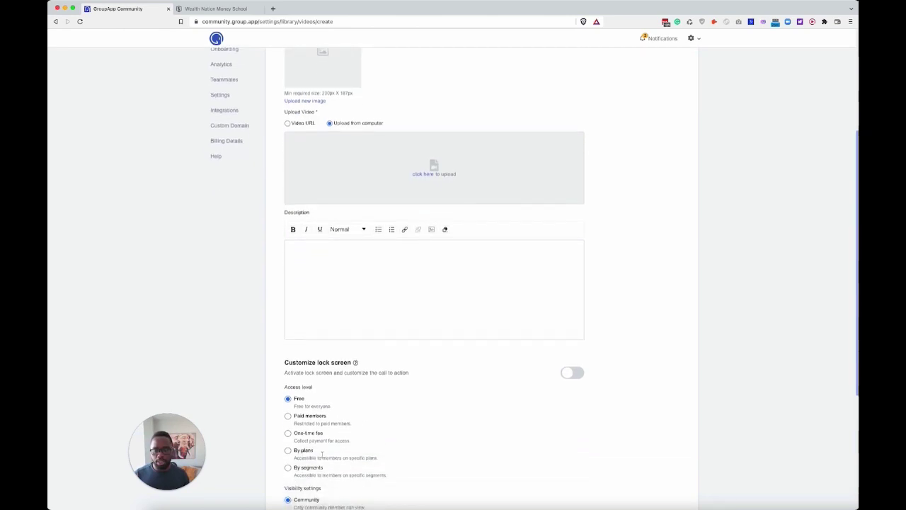
{"action": "scroll", "coordinate": [353, 436], "scroll_direction": "down", "scroll_amount": 2}
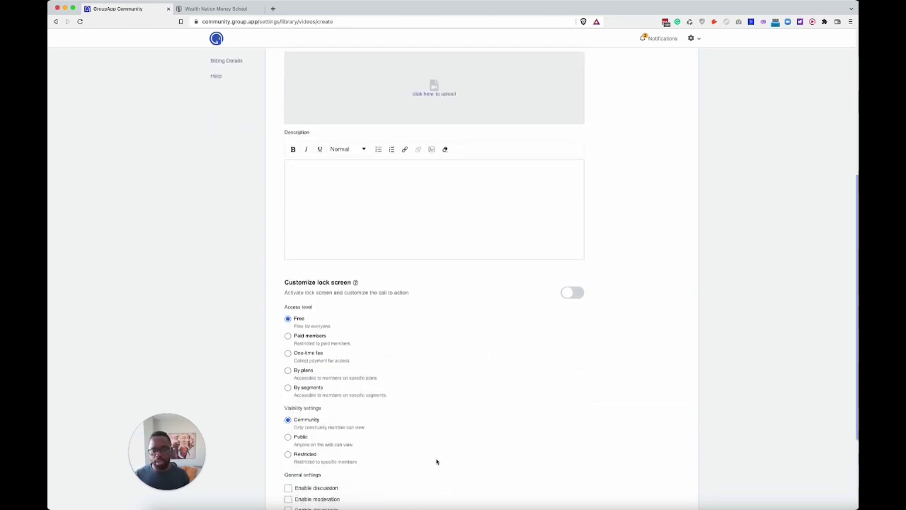
{"action": "scroll", "coordinate": [431, 459], "scroll_direction": "down", "scroll_amount": 2}
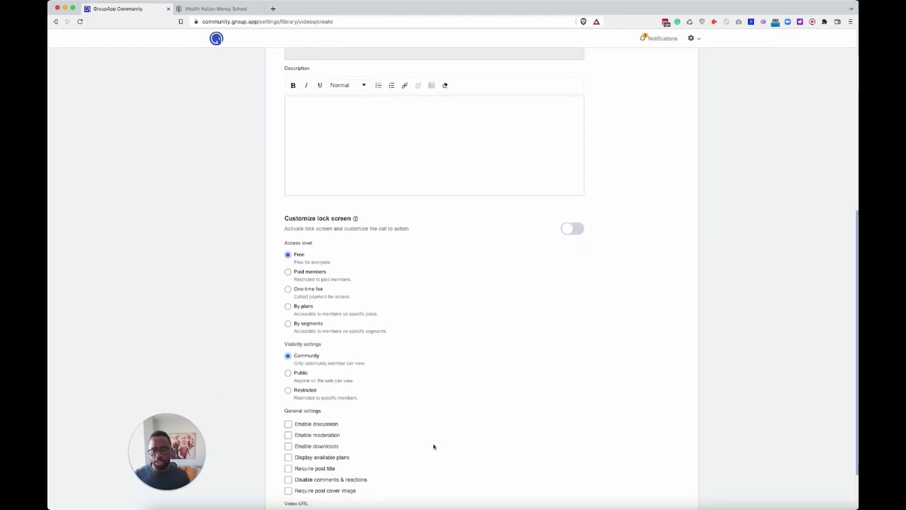
{"action": "scroll", "coordinate": [432, 444], "scroll_direction": "down", "scroll_amount": 2}
{"action": "scroll", "coordinate": [364, 436], "scroll_direction": "up", "scroll_amount": 12}
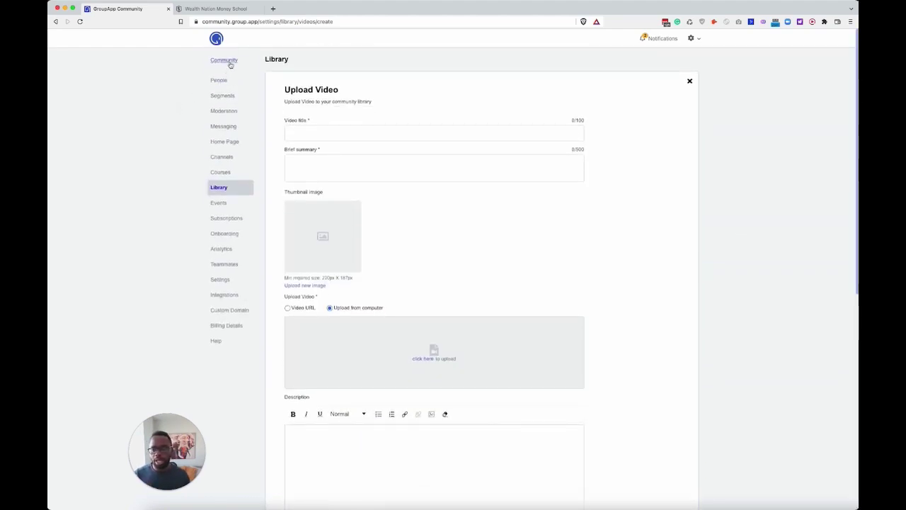
- Return to the admin library list, unpublish the Promote Upcoming Events in Your Community [Template] PDF and publish it again
{"action": "left_click", "coordinate": [221, 189]}
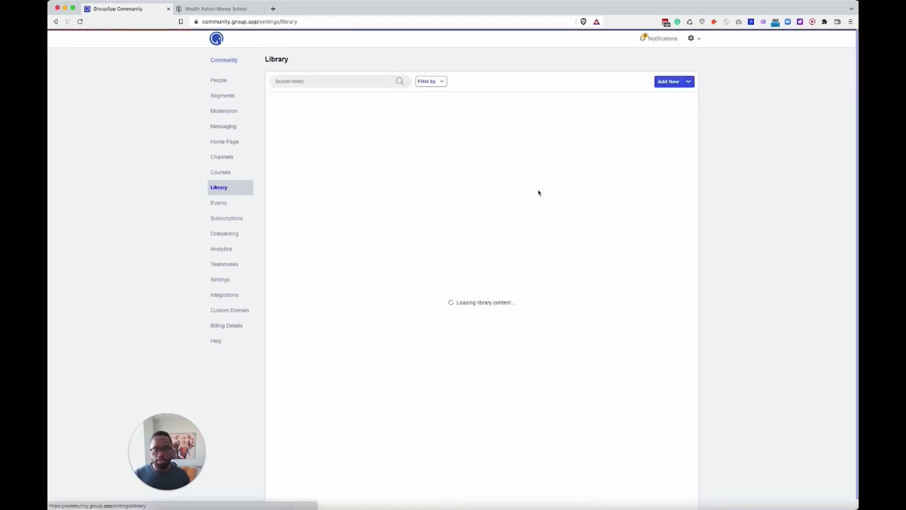
{"action": "left_click", "coordinate": [685, 124]}
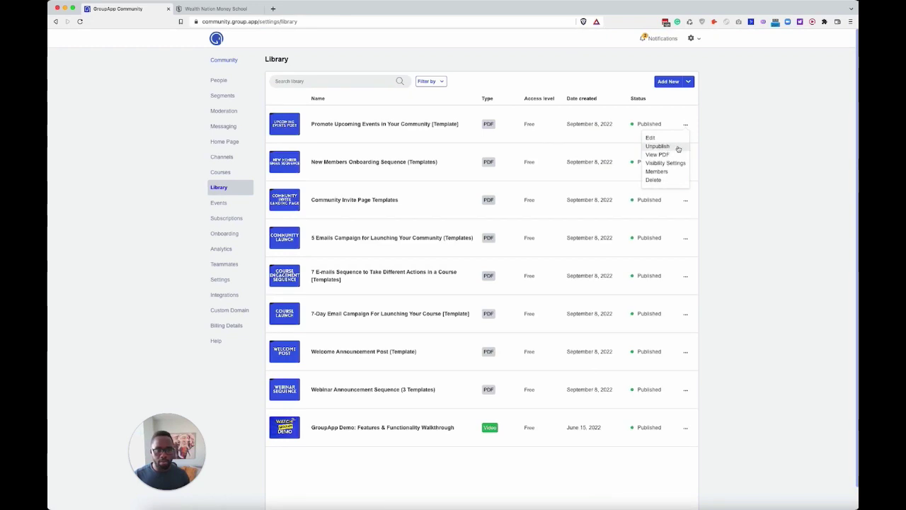
{"action": "left_click", "coordinate": [665, 145]}
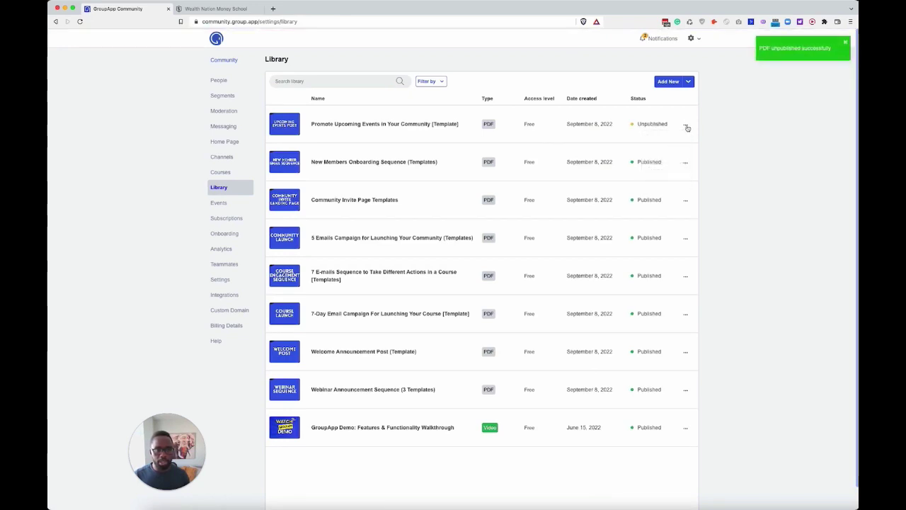
{"action": "left_click", "coordinate": [685, 126]}
{"action": "left_click", "coordinate": [665, 147]}
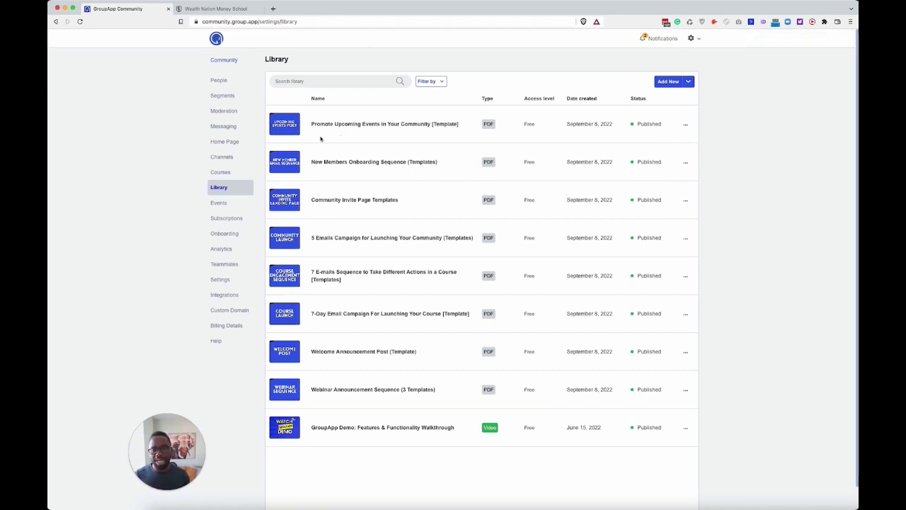
- Browse the members' community library and view the New Members Onboarding Sequence (Templates) PDF
{"action": "left_click", "coordinate": [229, 63]}
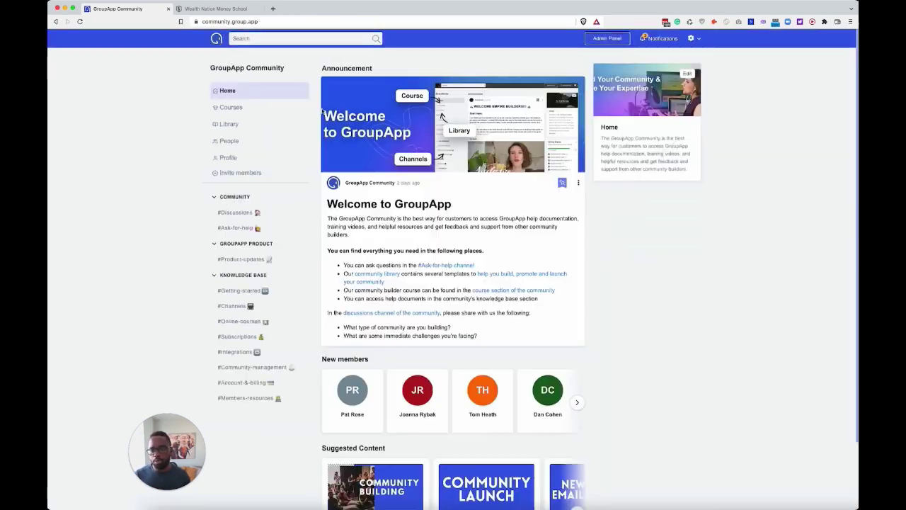
{"action": "left_click", "coordinate": [227, 125]}
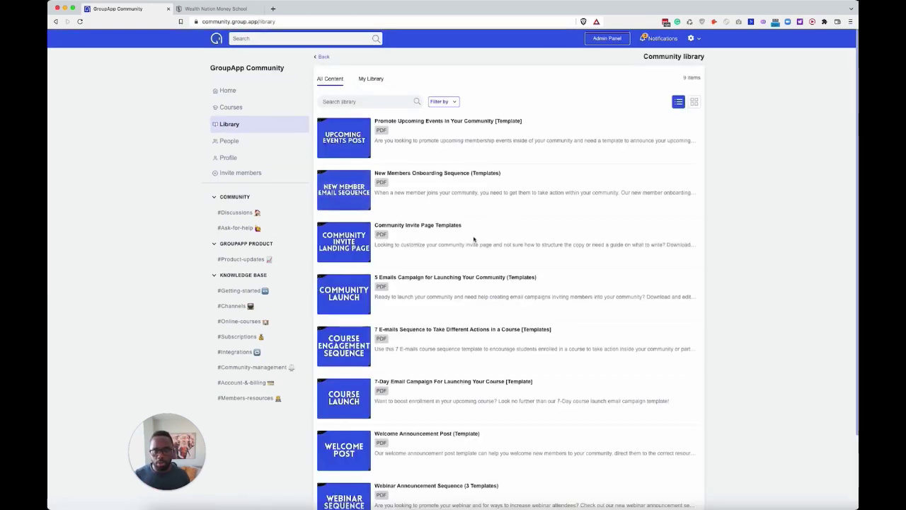
{"action": "scroll", "coordinate": [474, 239], "scroll_direction": "down", "scroll_amount": 1}
{"action": "scroll", "coordinate": [474, 239], "scroll_direction": "down", "scroll_amount": 2}
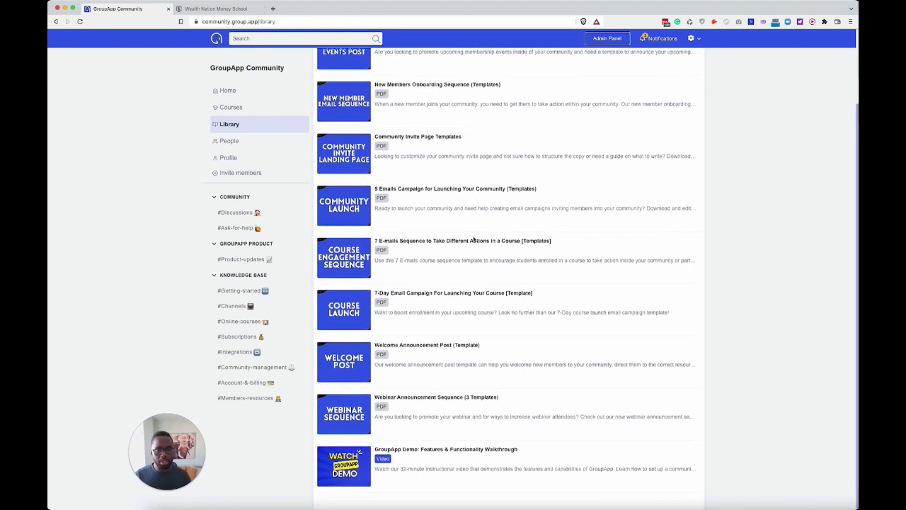
{"action": "scroll", "coordinate": [474, 239], "scroll_direction": "up", "scroll_amount": 3}
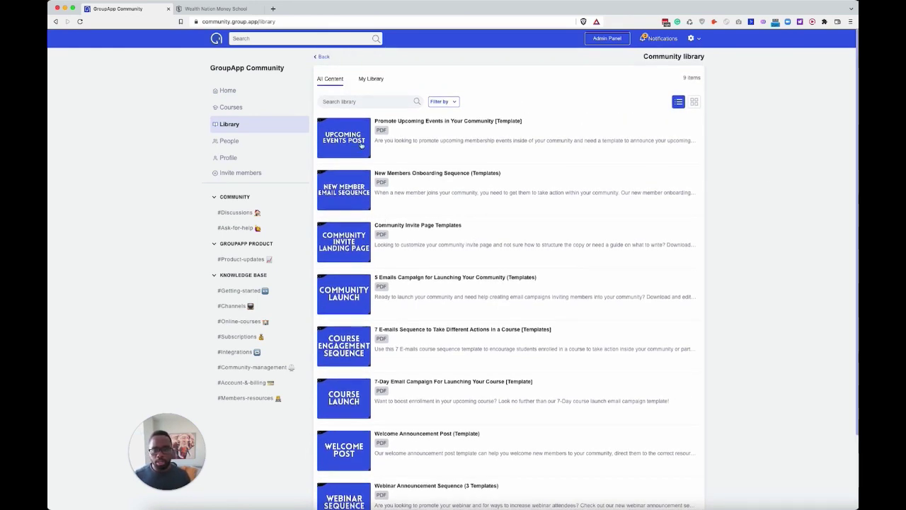
{"action": "left_click", "coordinate": [429, 175]}
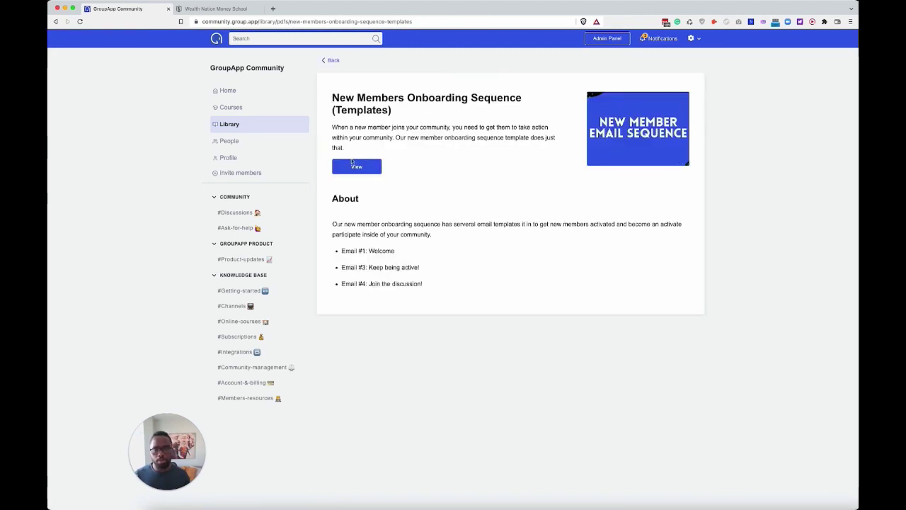
{"action": "left_click", "coordinate": [359, 168]}
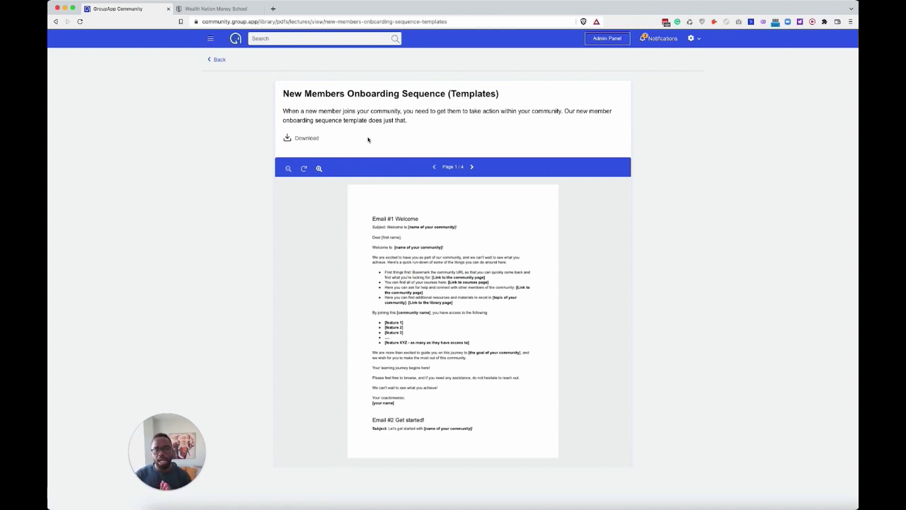
- Start a new event in the admin area and review its details form, including online URL, access level and visibility settings
{"action": "left_click", "coordinate": [613, 41]}
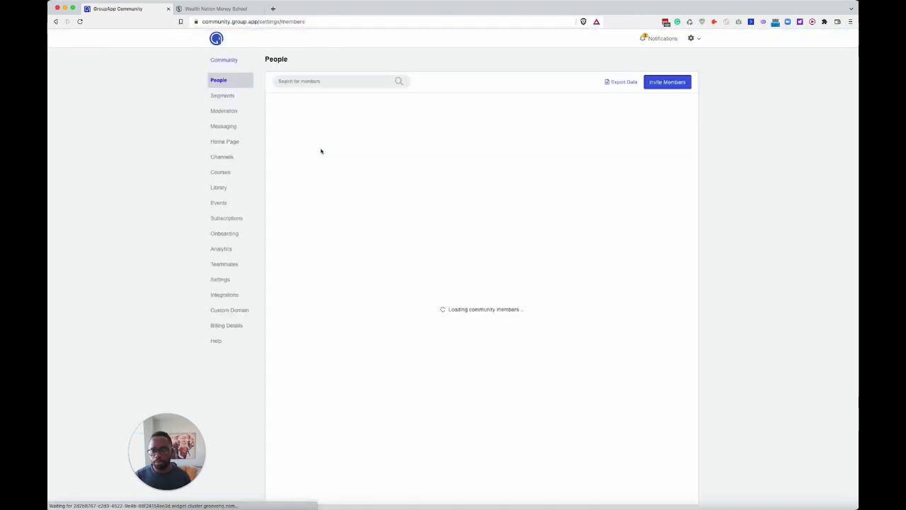
{"action": "left_click", "coordinate": [219, 203]}
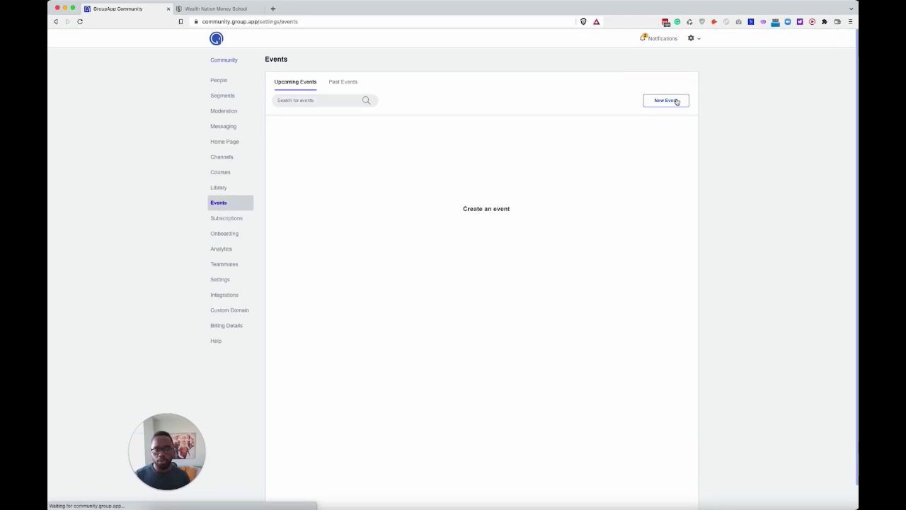
{"action": "left_click", "coordinate": [664, 100]}
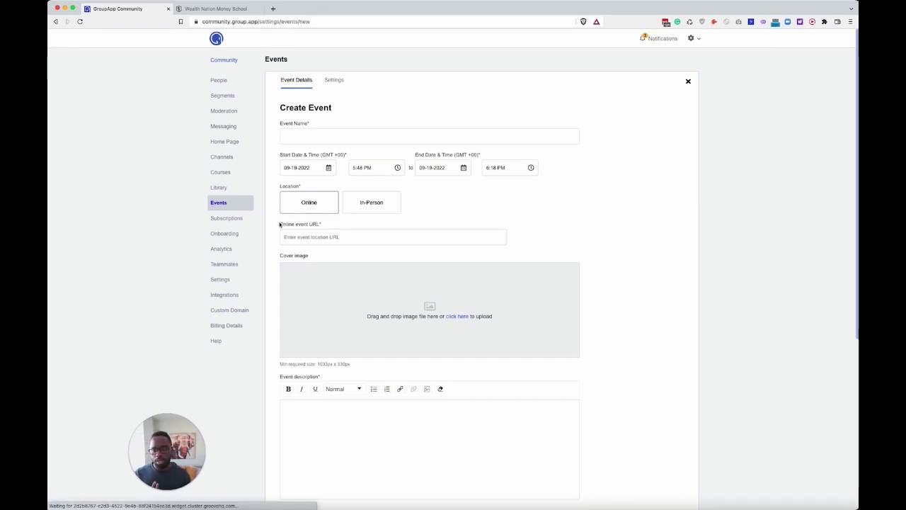
{"action": "left_click_drag", "start_coordinate": [280, 225], "coordinate": [334, 226]}
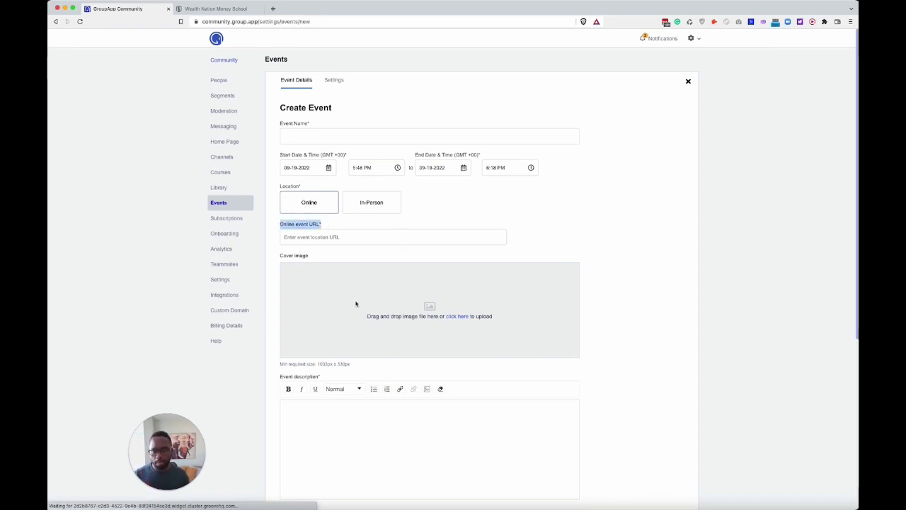
{"action": "scroll", "coordinate": [418, 341], "scroll_direction": "down", "scroll_amount": 3}
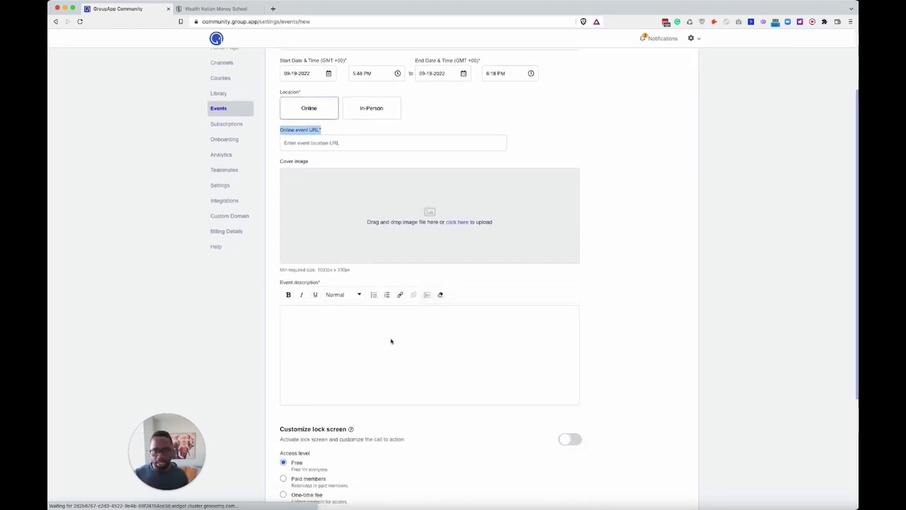
{"action": "scroll", "coordinate": [390, 341], "scroll_direction": "down", "scroll_amount": 3}
{"action": "scroll", "coordinate": [356, 404], "scroll_direction": "down", "scroll_amount": 3}
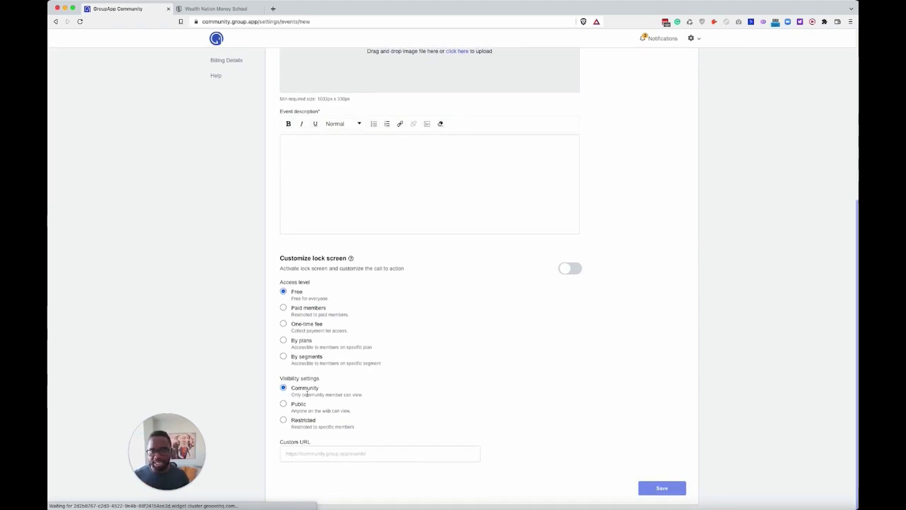
{"action": "left_click_drag", "start_coordinate": [280, 384], "coordinate": [320, 379]}
{"action": "scroll", "coordinate": [580, 309], "scroll_direction": "up", "scroll_amount": 10}
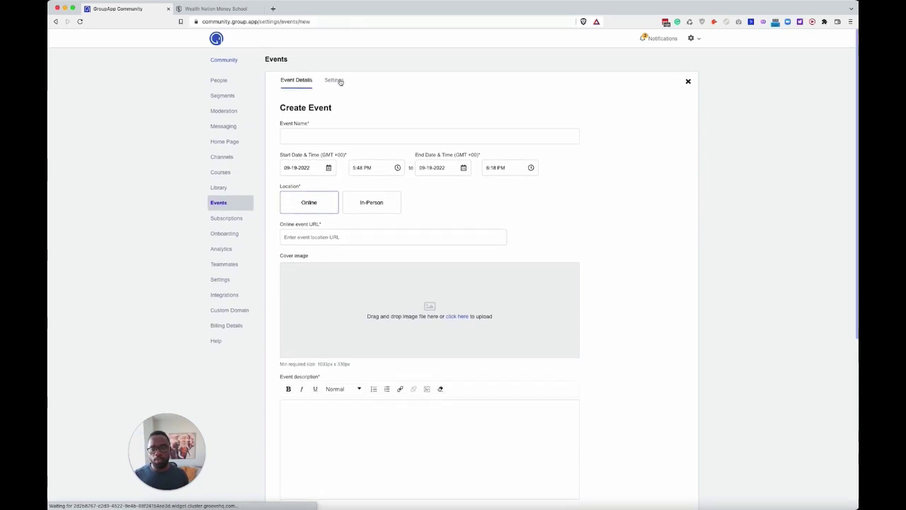
- Review the new event's general and notification settings, including hiding the location from non-attendees and the 1-hour reminder
{"action": "left_click", "coordinate": [338, 82]}
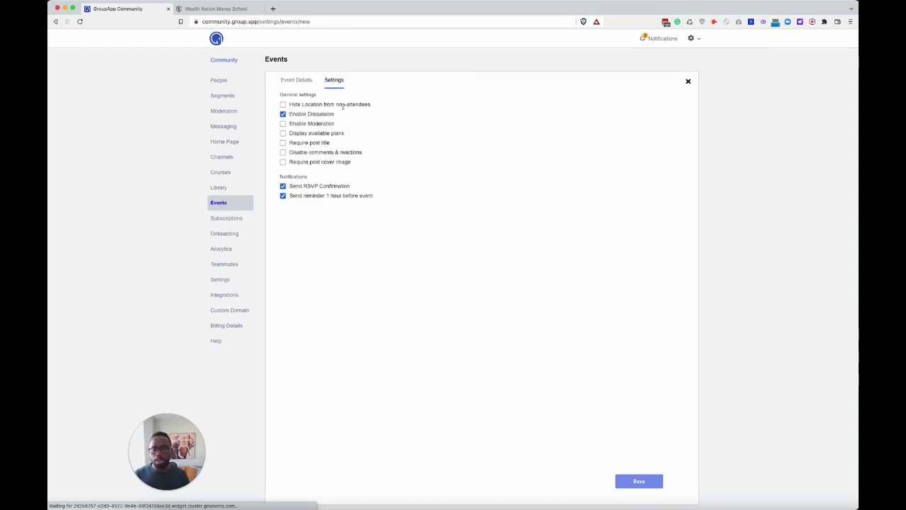
{"action": "left_click_drag", "start_coordinate": [379, 105], "coordinate": [286, 107]}
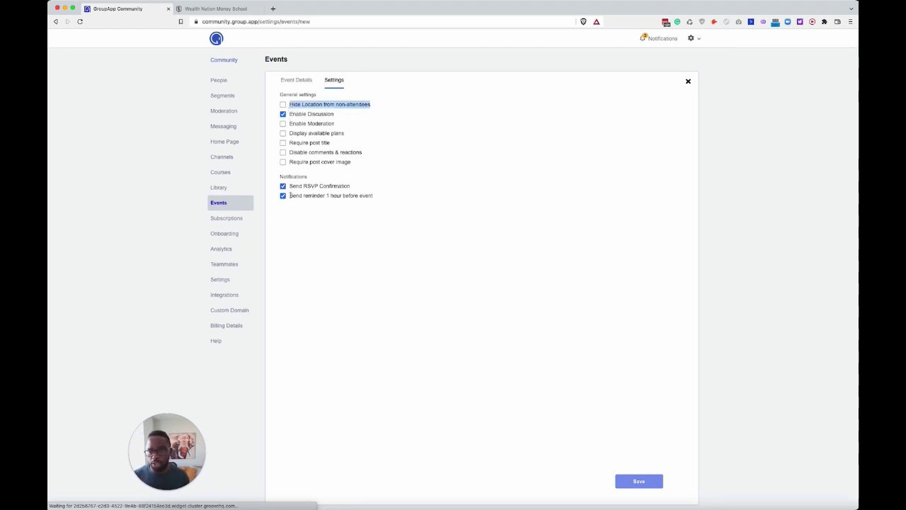
{"action": "left_click", "coordinate": [282, 177]}
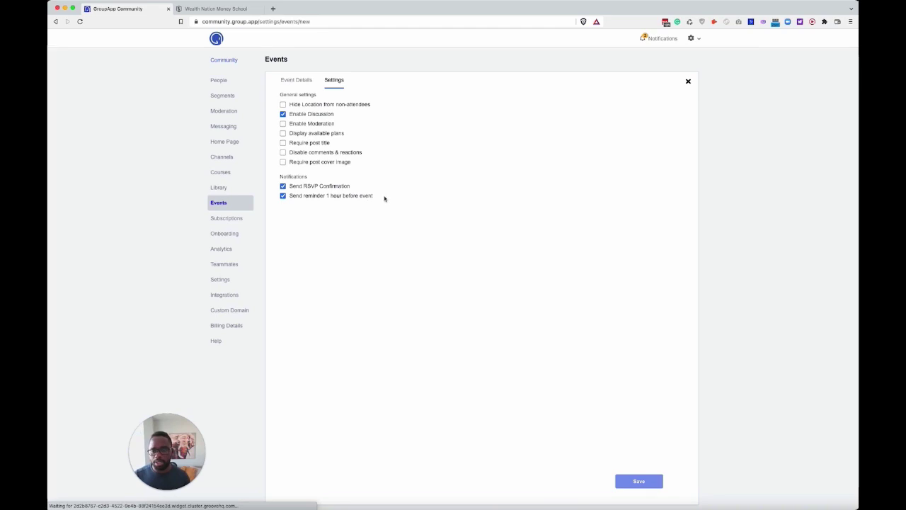
{"action": "left_click_drag", "start_coordinate": [384, 198], "coordinate": [289, 201]}
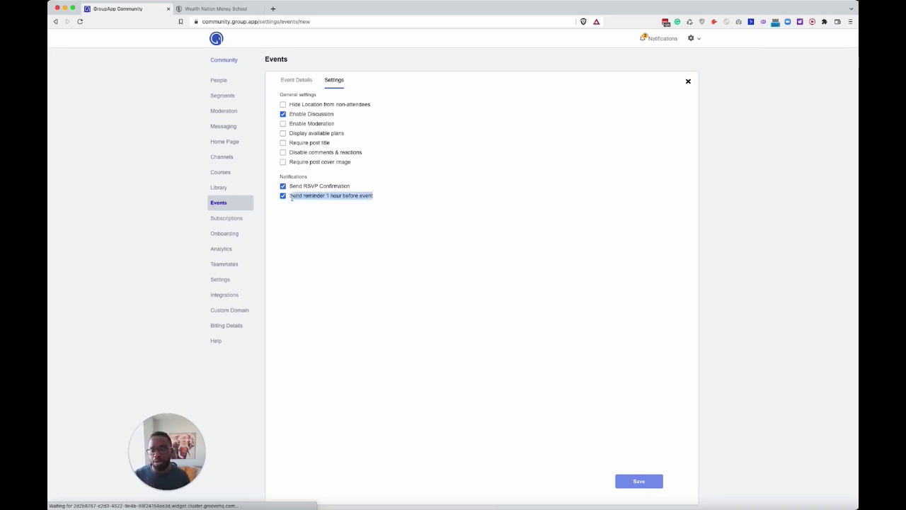
{"action": "left_click", "coordinate": [542, 204]}
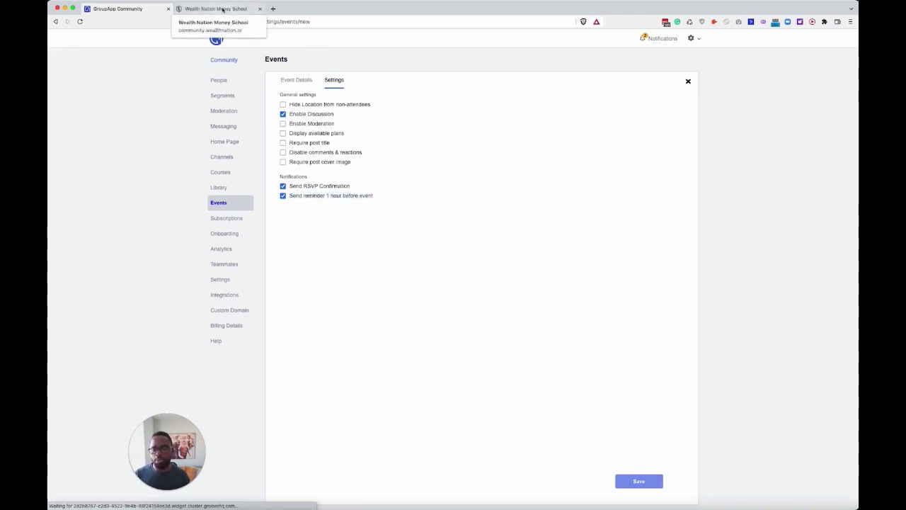
- Switch to the Wealth Nation Money School community and view the details of its September 22 Founding Members event
{"action": "left_click", "coordinate": [223, 9]}
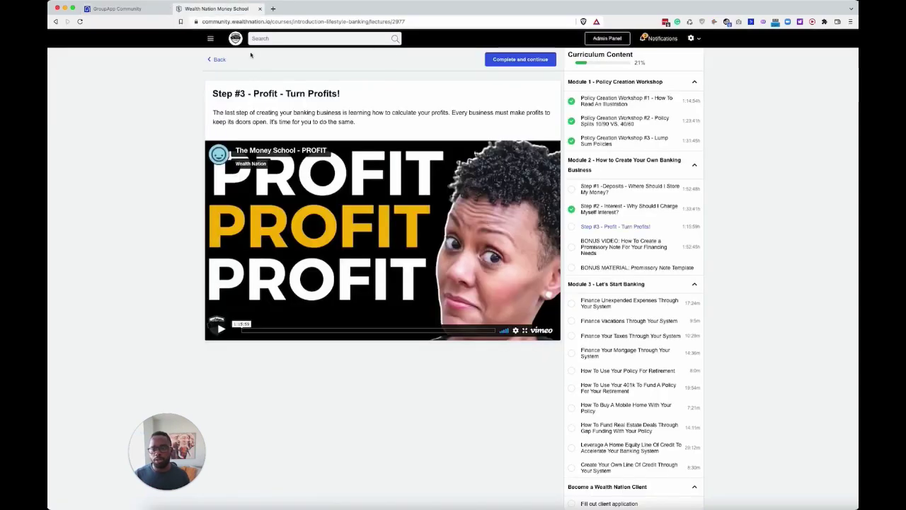
{"action": "left_click", "coordinate": [236, 40]}
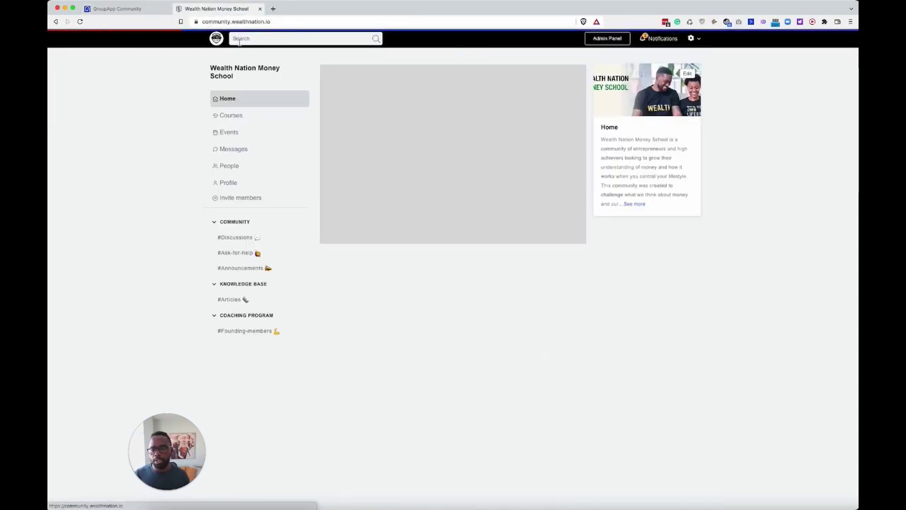
{"action": "left_click", "coordinate": [240, 134]}
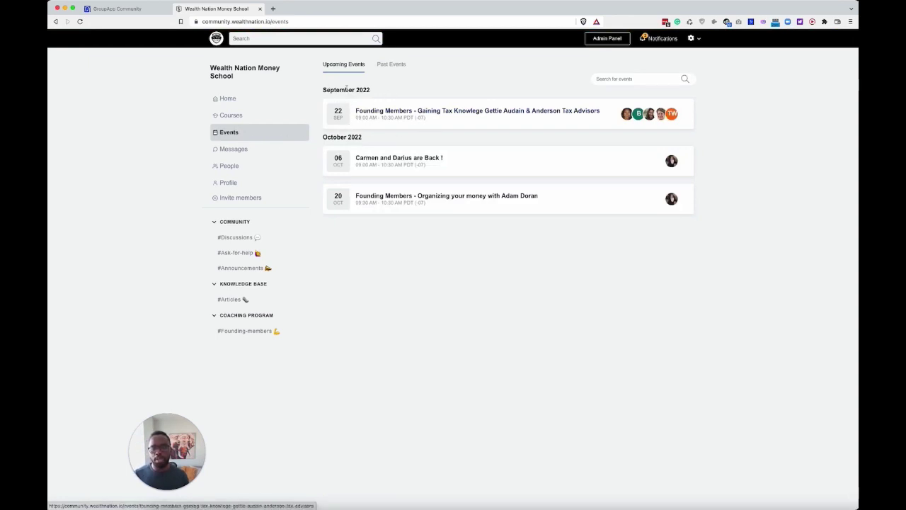
{"action": "left_click", "coordinate": [429, 113]}
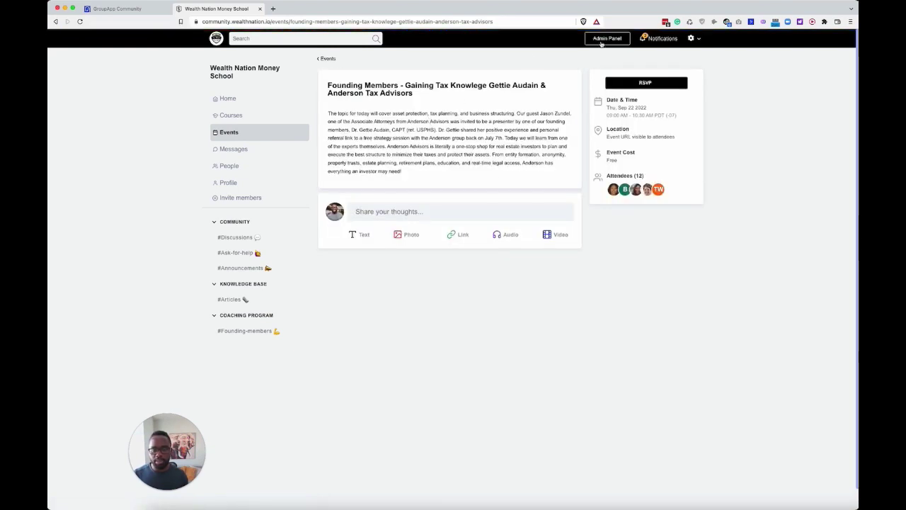
- Review the title and description of the Founding Members tax knowledge event and RSVP to it
{"action": "triple_click", "coordinate": [338, 85]}
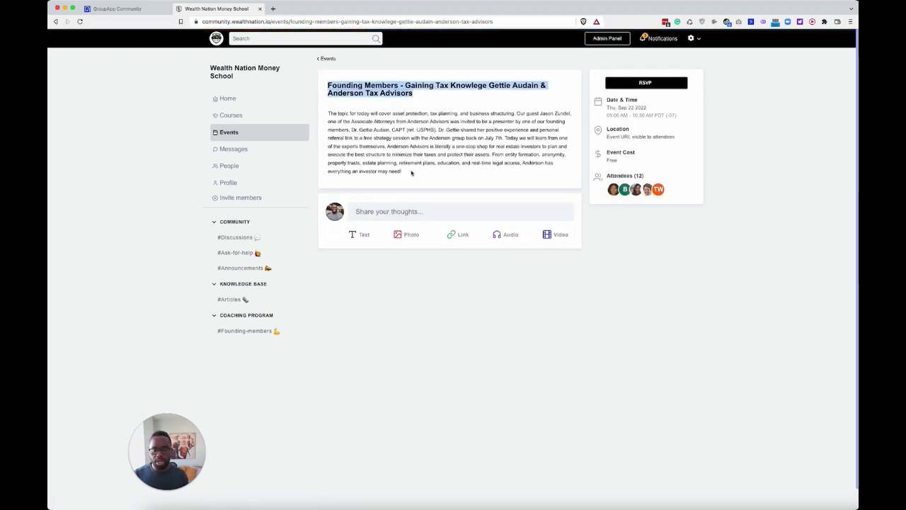
{"action": "left_click", "coordinate": [411, 173]}
{"action": "left_click_drag", "start_coordinate": [410, 173], "coordinate": [328, 114]}
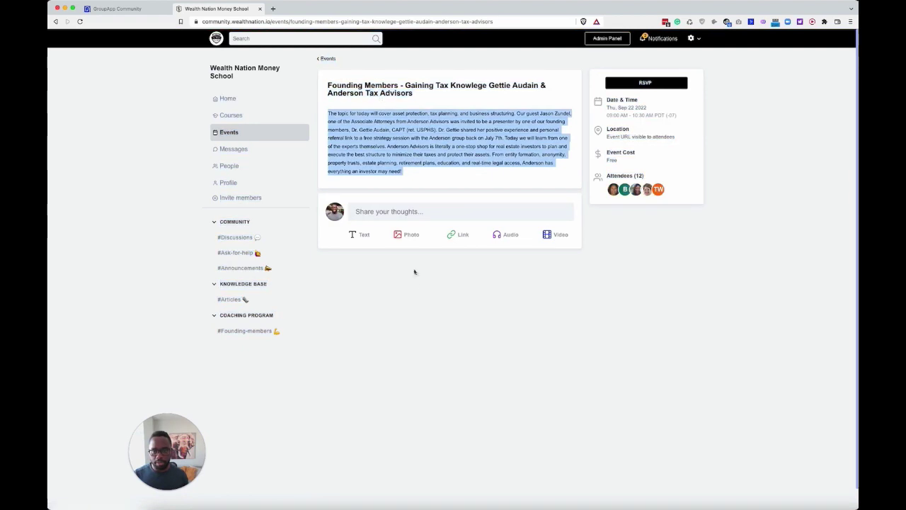
{"action": "left_click", "coordinate": [417, 273]}
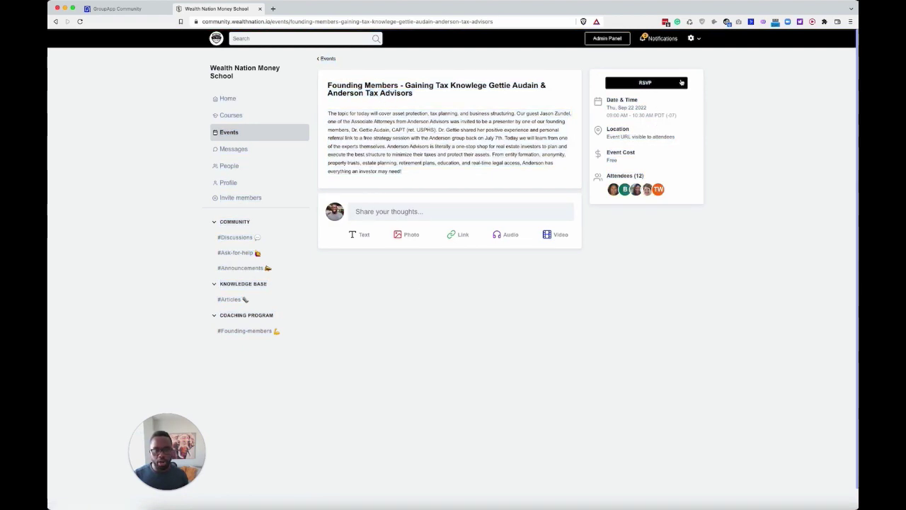
{"action": "left_click", "coordinate": [664, 87]}
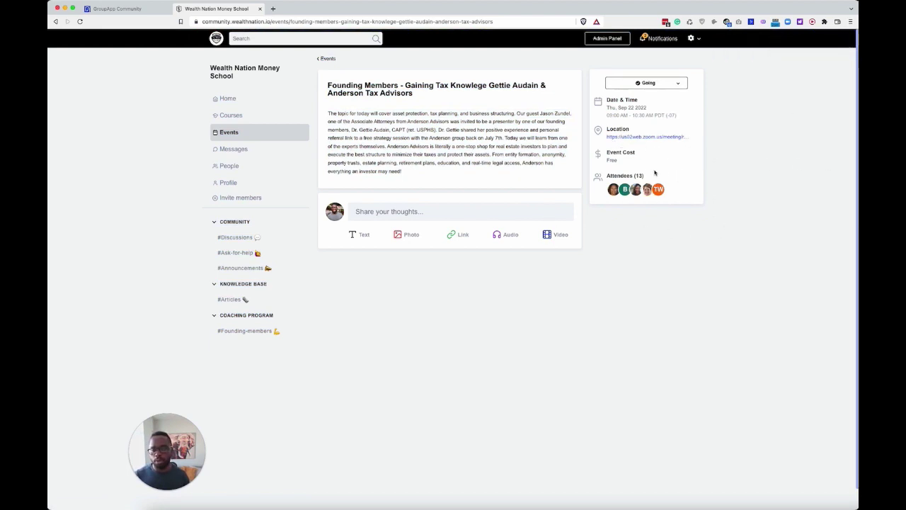
- Switch back to the GroupApp Community admin area and view the available integrations, including Stripe
{"action": "left_click", "coordinate": [132, 12]}
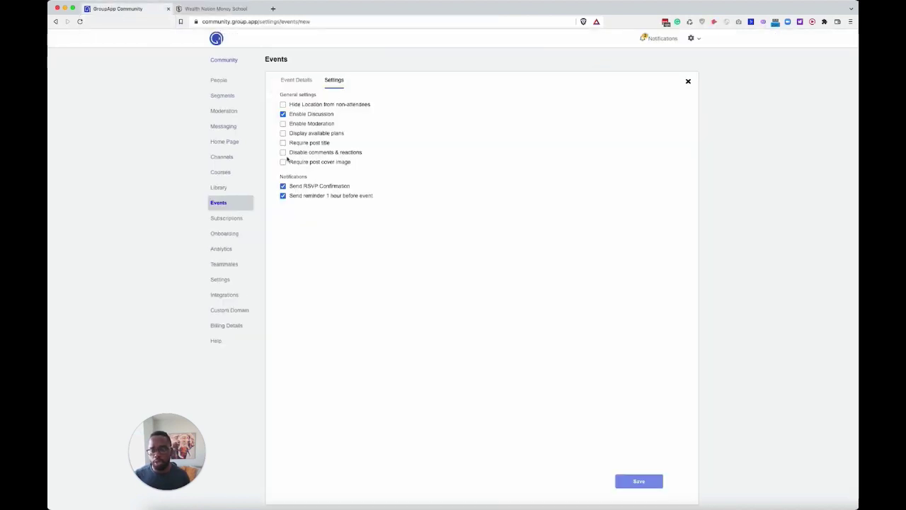
{"action": "left_click", "coordinate": [231, 296]}
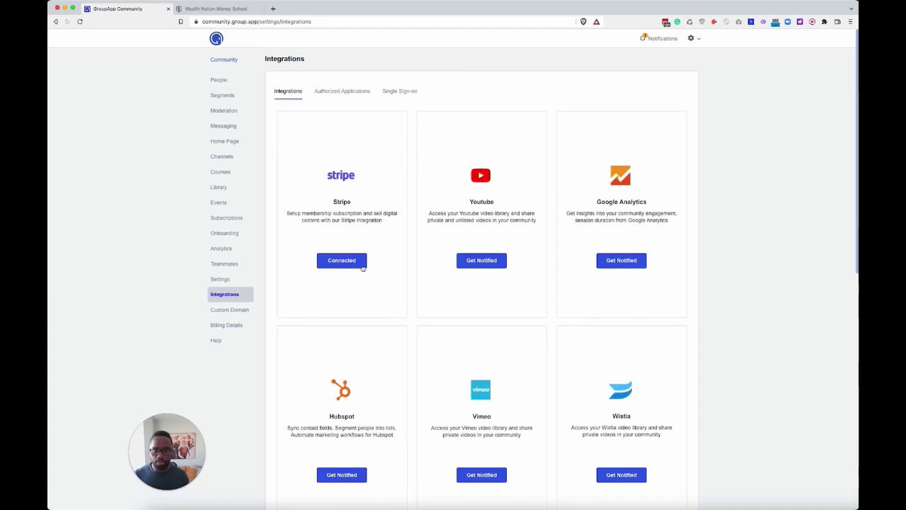
- Start a new subscription plan and review its currency and recurring billing period options
{"action": "left_click", "coordinate": [219, 219]}
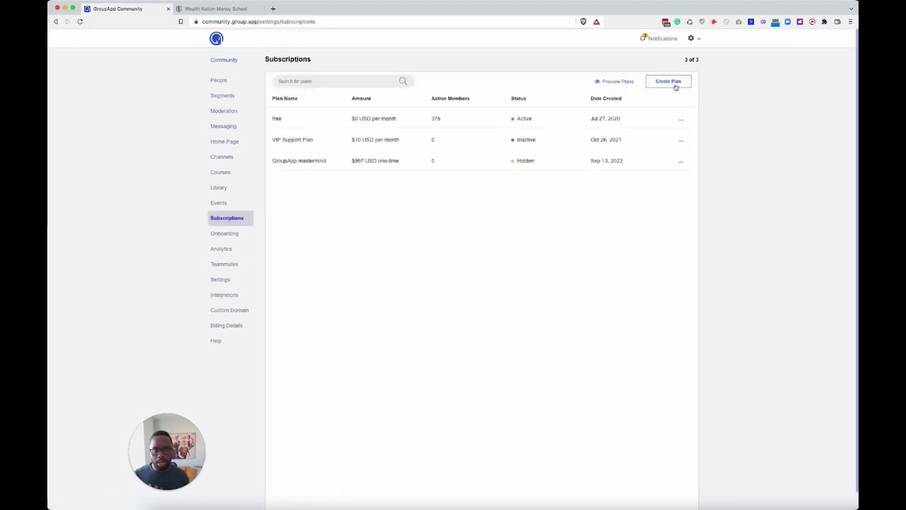
{"action": "left_click", "coordinate": [668, 82]}
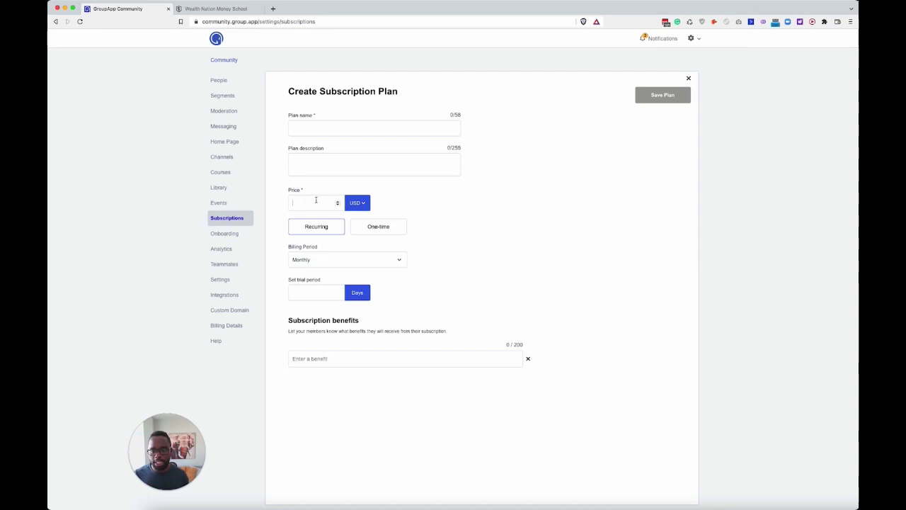
{"action": "left_click", "coordinate": [363, 204]}
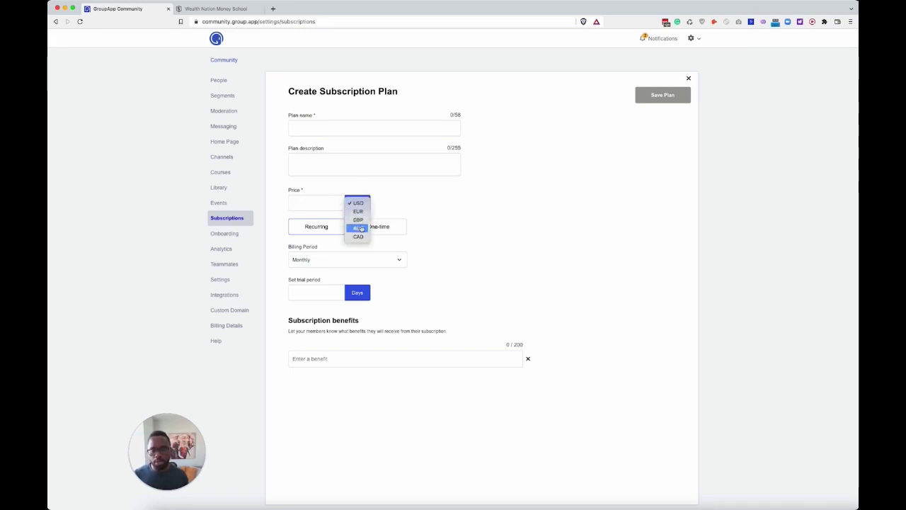
{"action": "left_click", "coordinate": [479, 228]}
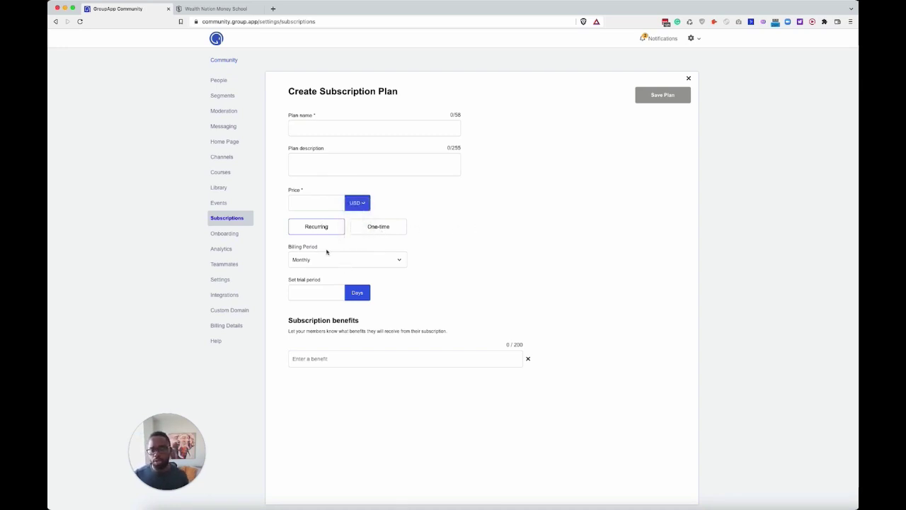
{"action": "left_click_drag", "start_coordinate": [287, 247], "coordinate": [323, 247]}
{"action": "left_click", "coordinate": [322, 262]}
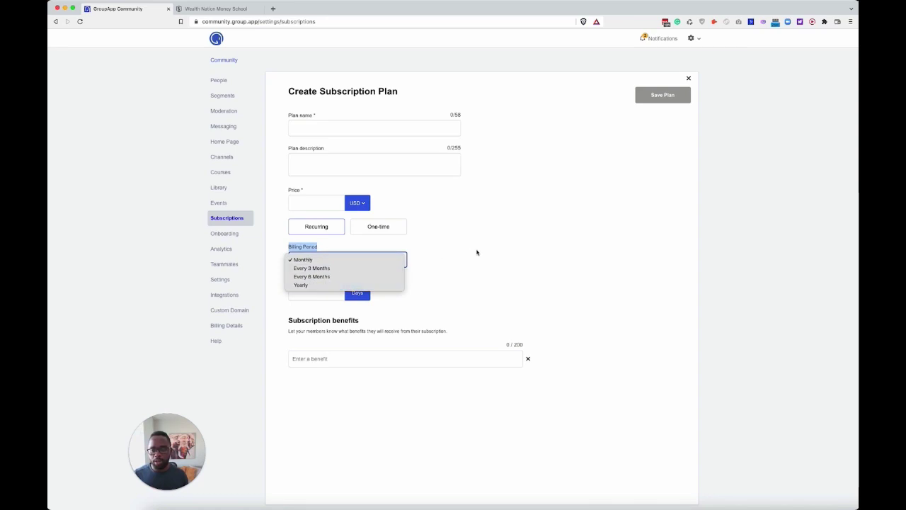
{"action": "left_click", "coordinate": [402, 237]}
- Set the draft plan to one-time payment with a 14-day trial, add "benefits 1" and "benefits 2", and close it without saving
{"action": "left_click", "coordinate": [398, 231]}
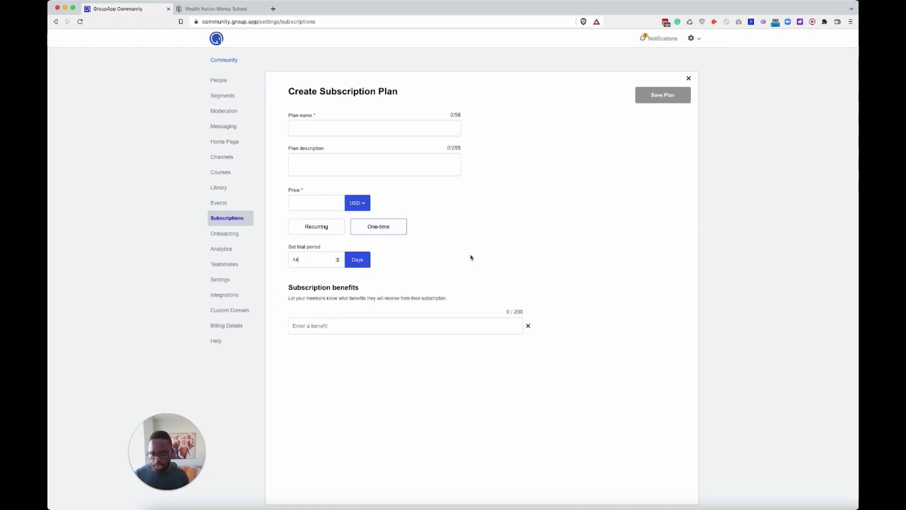
{"action": "left_click", "coordinate": [324, 324]}
{"action": "type", "text": "ben"}
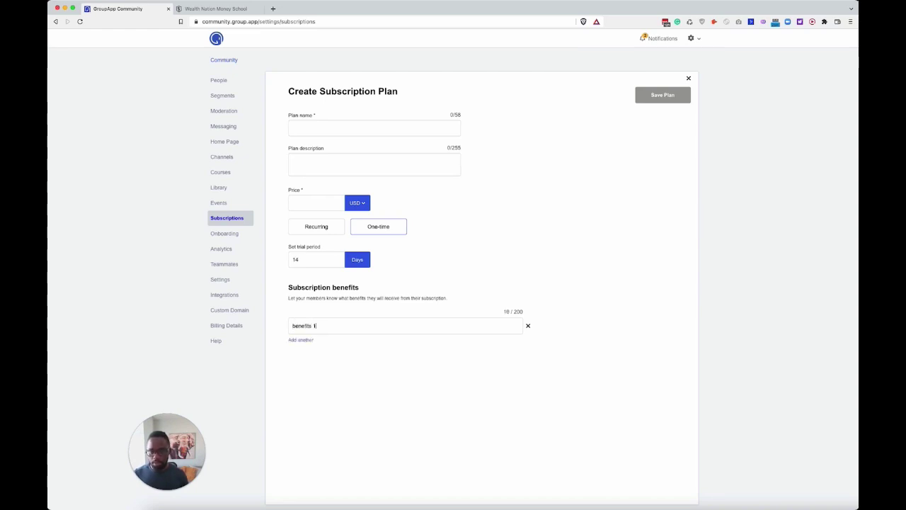
{"action": "type", "text": "efits 1"}
{"action": "left_click", "coordinate": [310, 342]}
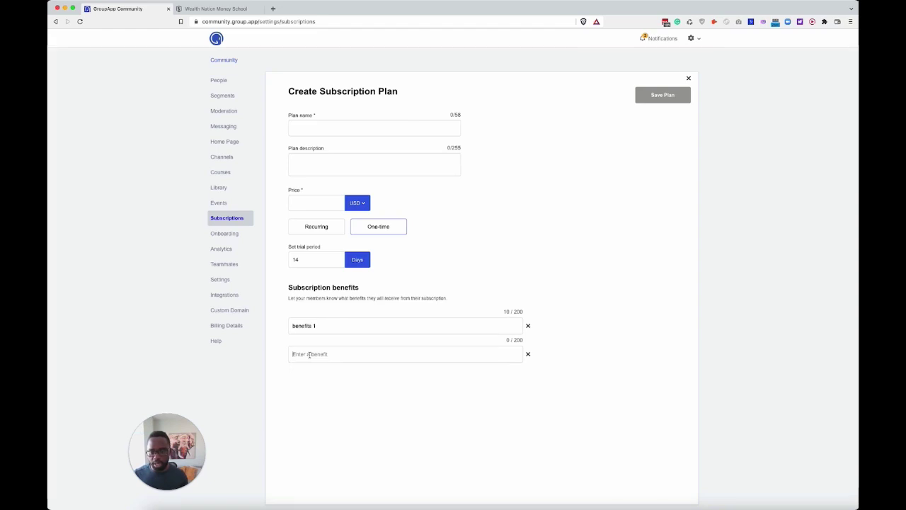
{"action": "type", "text": "benefits 2"}
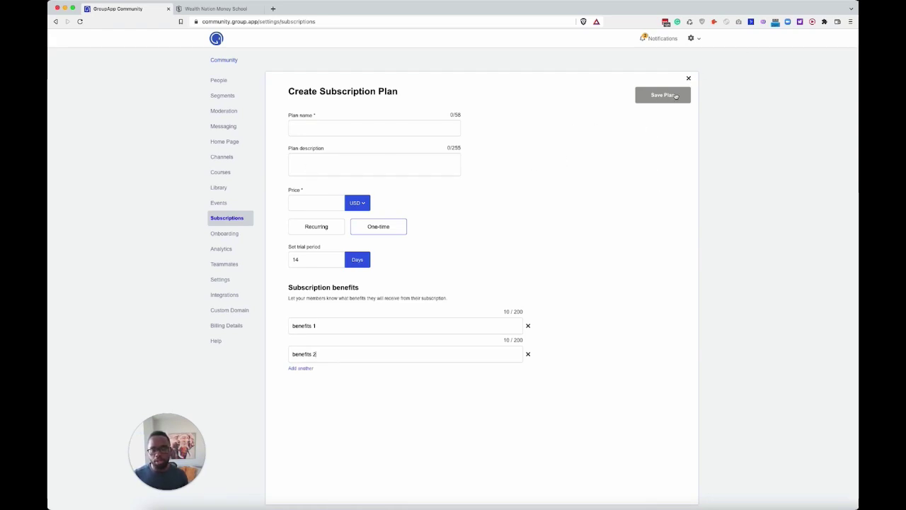
{"action": "left_click", "coordinate": [689, 79]}
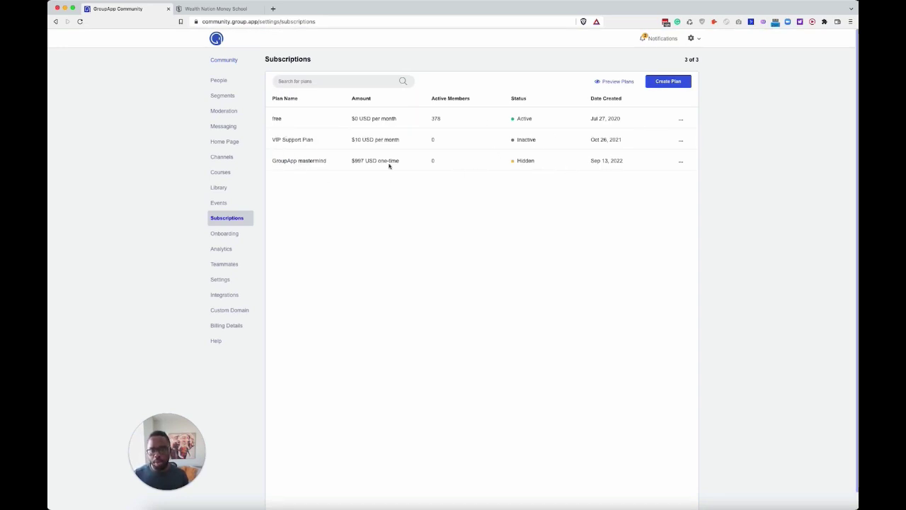
- Review the status and available actions of the GroupApp mastermind subscription plan and copy its plan URL
{"action": "scroll", "coordinate": [379, 160], "scroll_direction": "down", "scroll_amount": 1}
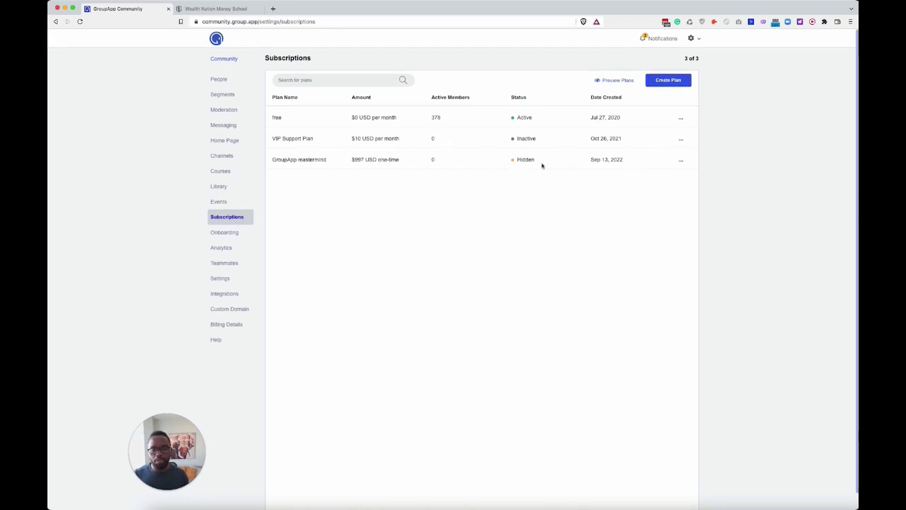
{"action": "left_click_drag", "start_coordinate": [536, 161], "coordinate": [489, 160]}
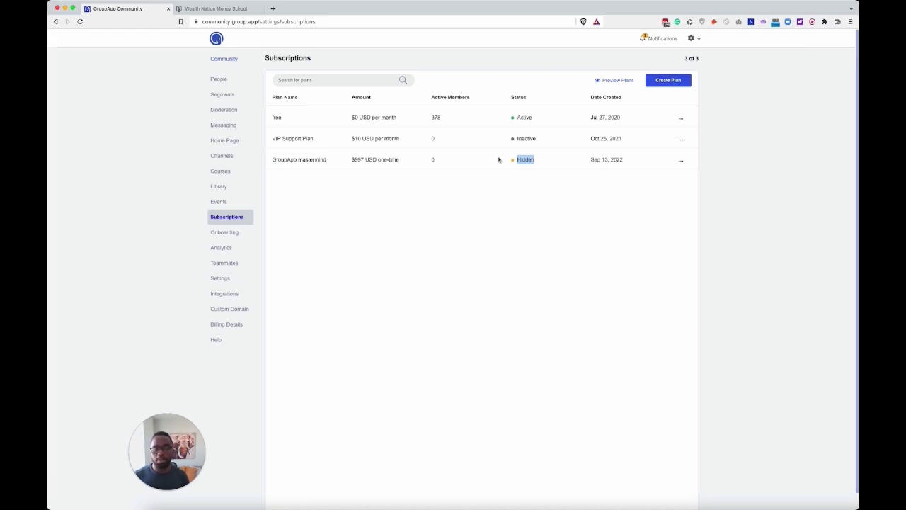
{"action": "left_click", "coordinate": [682, 162]}
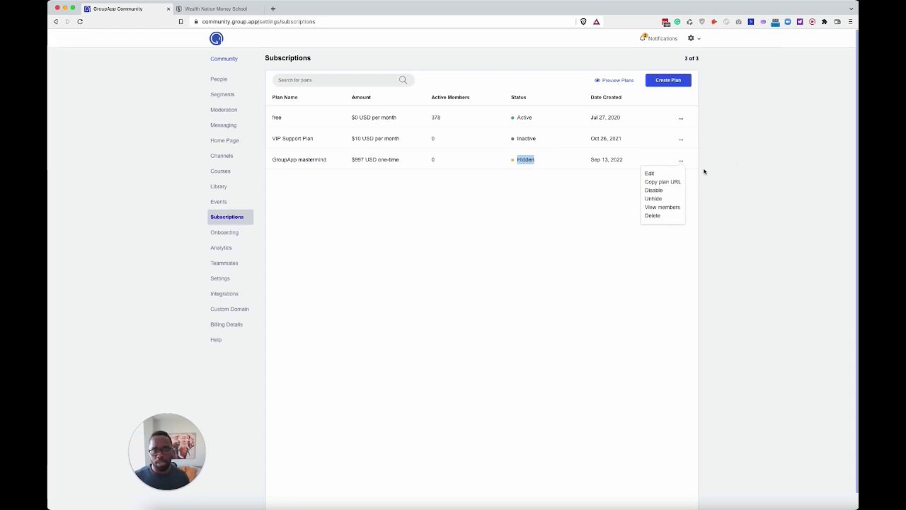
{"action": "left_click", "coordinate": [273, 161]}
{"action": "triple_click", "coordinate": [274, 161]}
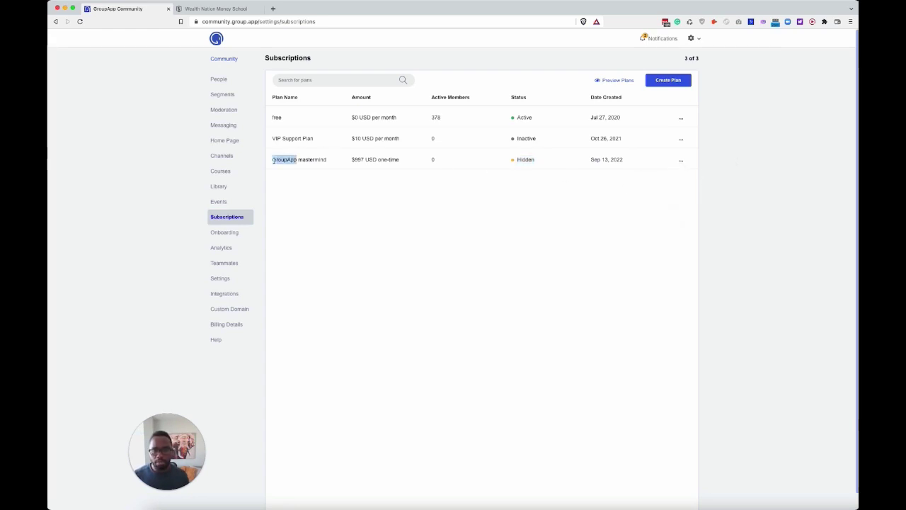
{"action": "double_click", "coordinate": [525, 160]}
{"action": "left_click", "coordinate": [681, 162]}
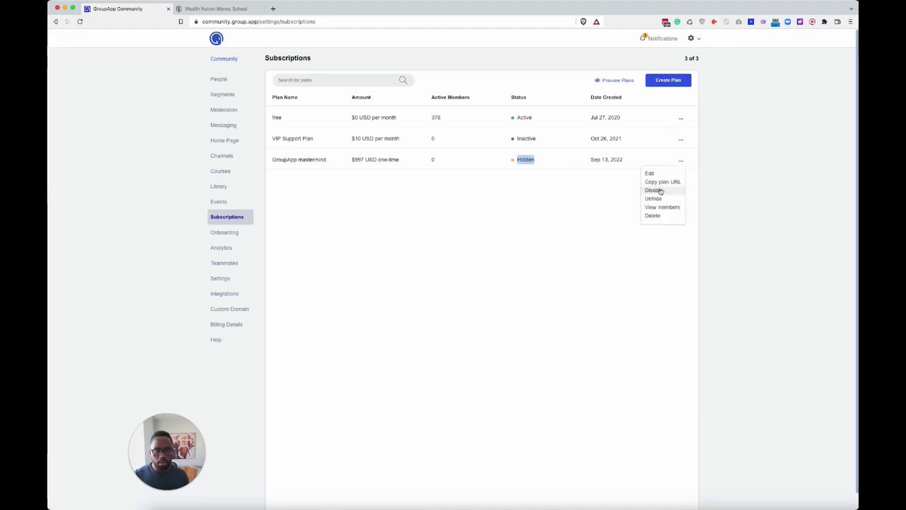
{"action": "left_click", "coordinate": [667, 182]}
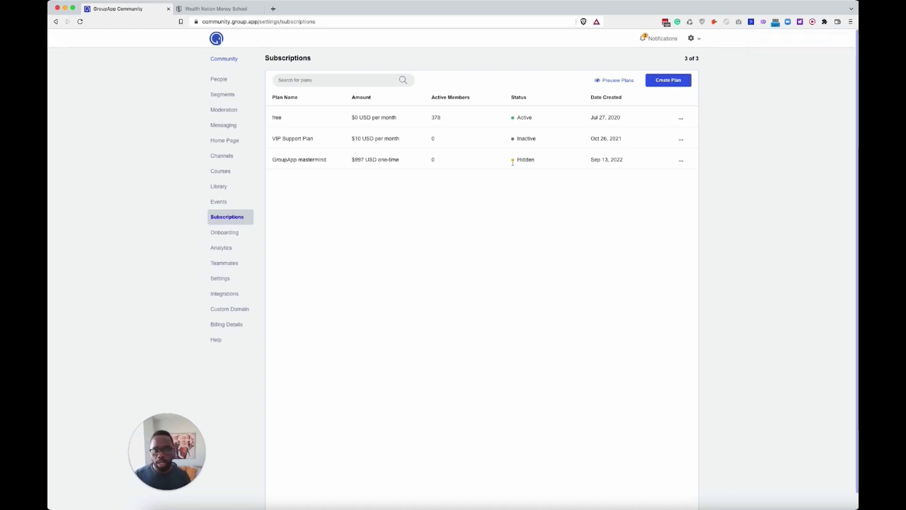
- Unhide the GroupApp mastermind subscription plan and check its status
{"action": "left_click_drag", "start_coordinate": [272, 159], "coordinate": [684, 156]}
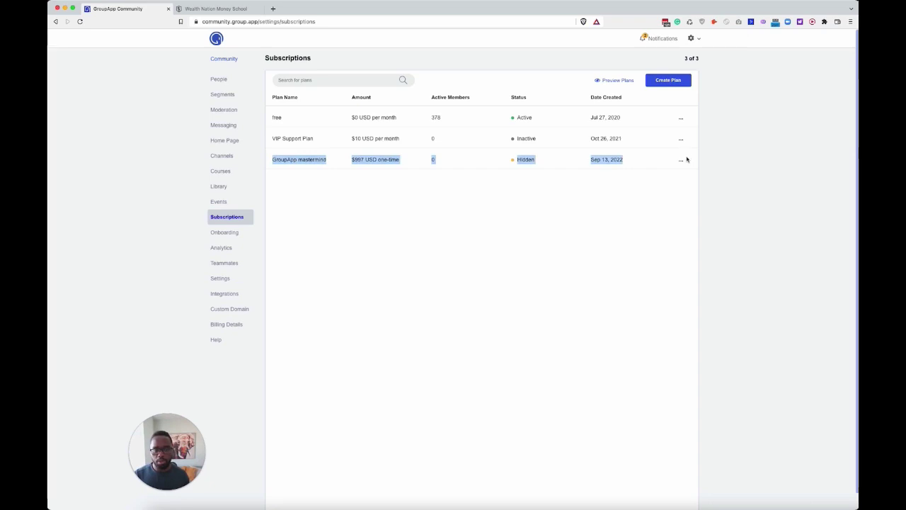
{"action": "left_click", "coordinate": [682, 162]}
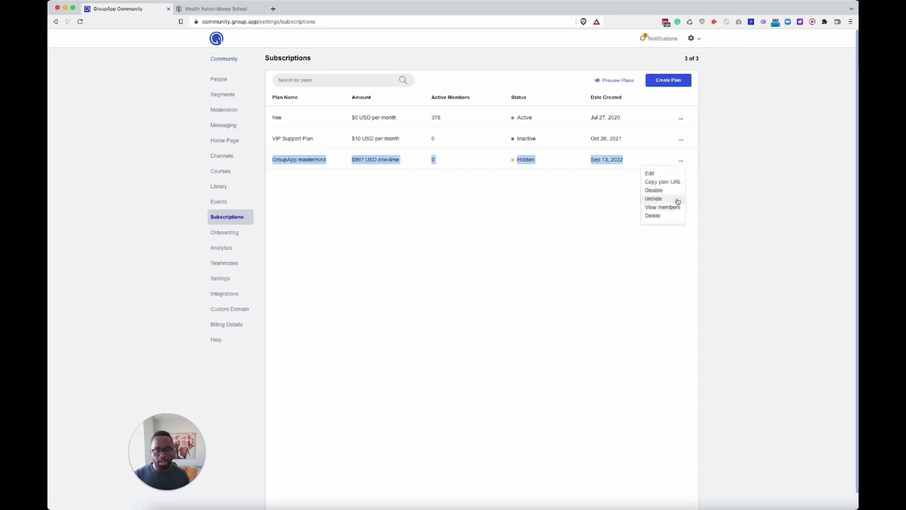
{"action": "left_click", "coordinate": [674, 200]}
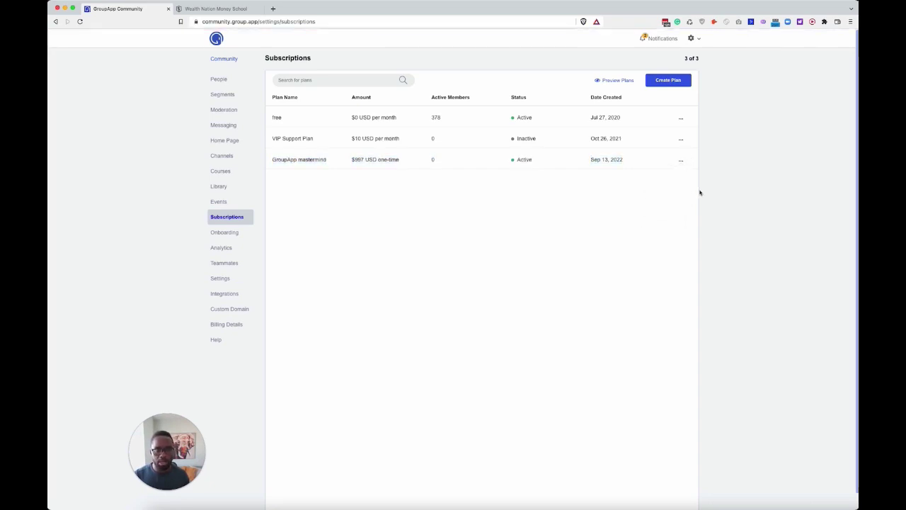
{"action": "left_click_drag", "start_coordinate": [533, 162], "coordinate": [503, 160]}
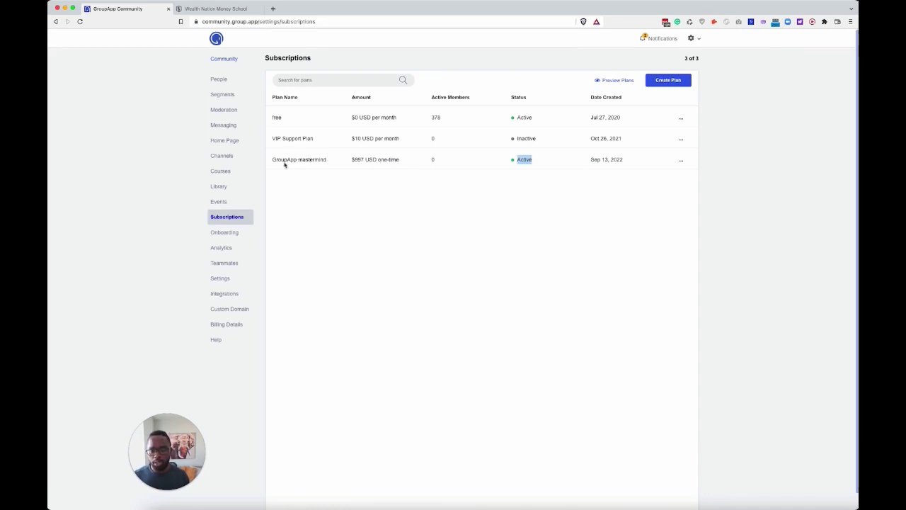
- Hide the GroupApp mastermind plan and unhide it again
{"action": "left_click", "coordinate": [680, 160]}
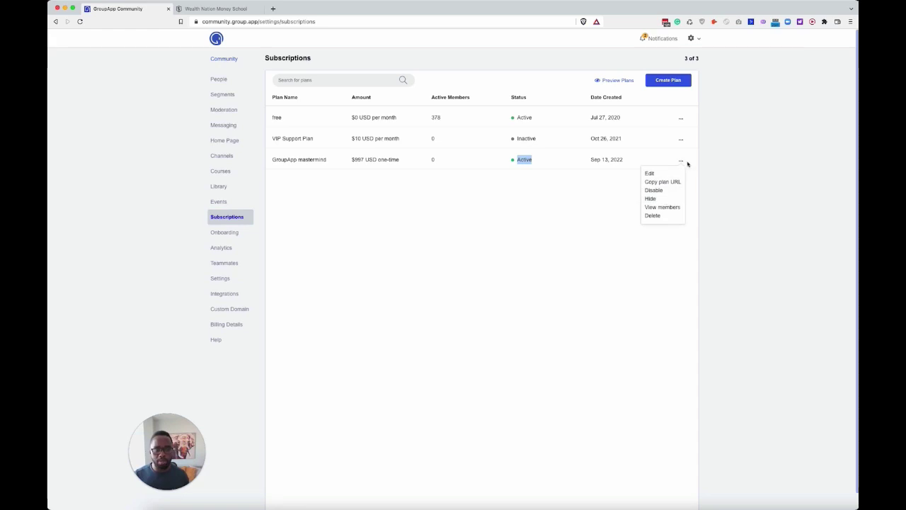
{"action": "left_click", "coordinate": [664, 200]}
{"action": "left_click", "coordinate": [680, 160]}
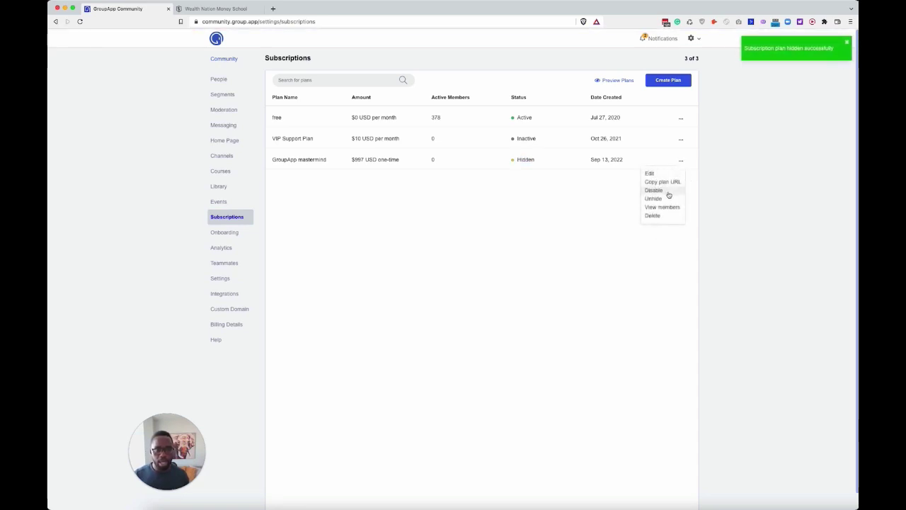
{"action": "left_click", "coordinate": [663, 201]}
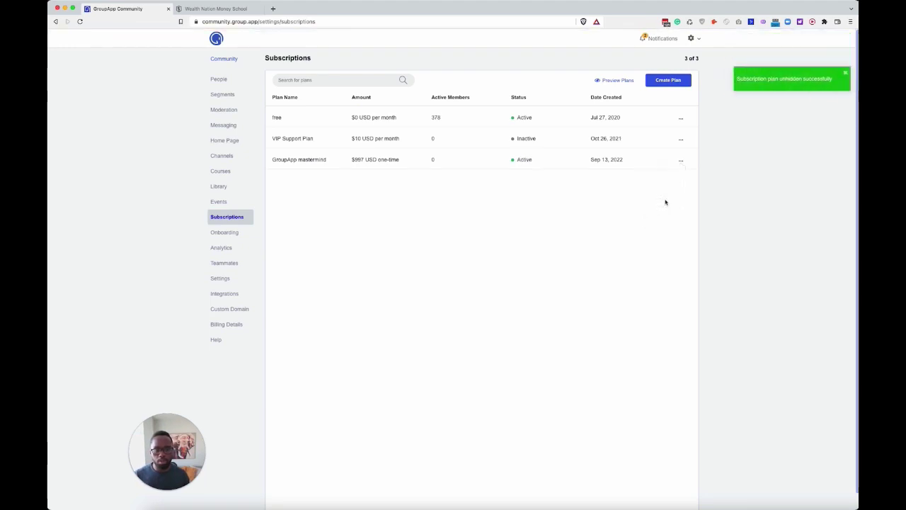
- Disable the GroupApp mastermind plan, review its row in the plan list, and reactivate it
{"action": "left_click", "coordinate": [681, 161]}
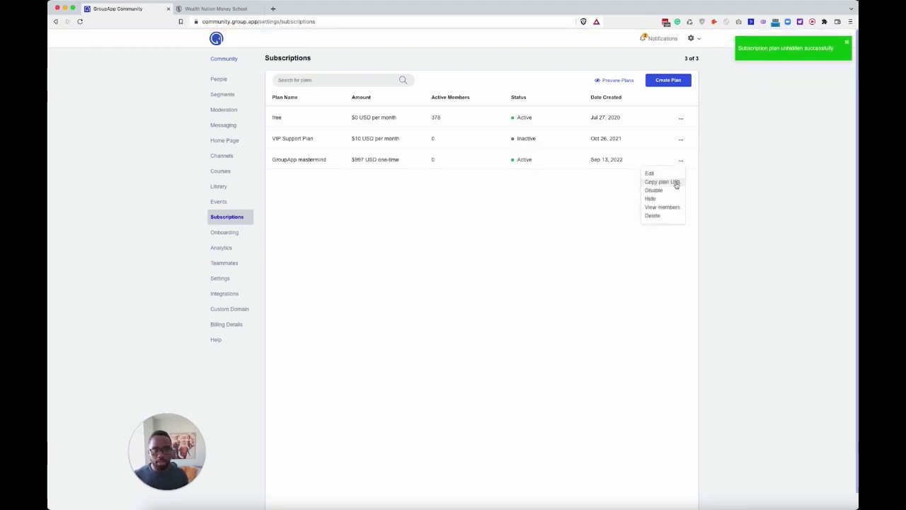
{"action": "left_click", "coordinate": [668, 191]}
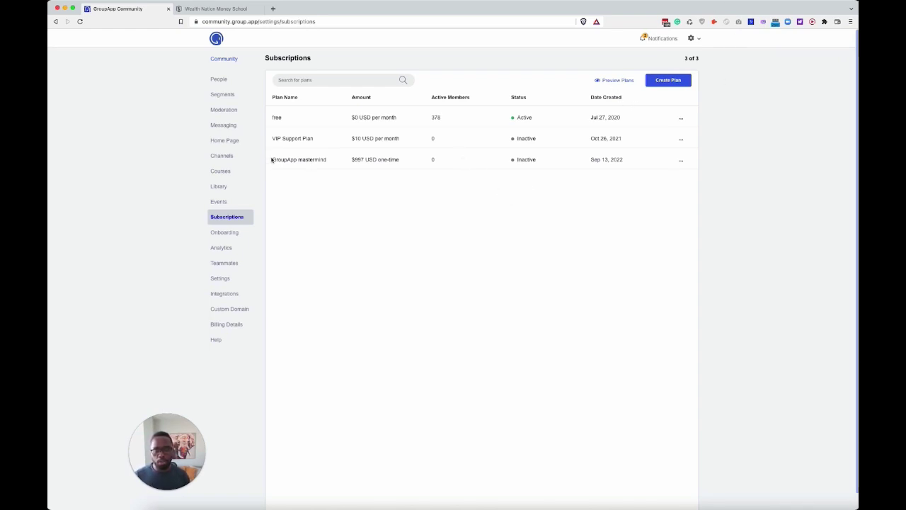
{"action": "left_click_drag", "start_coordinate": [271, 160], "coordinate": [696, 160]}
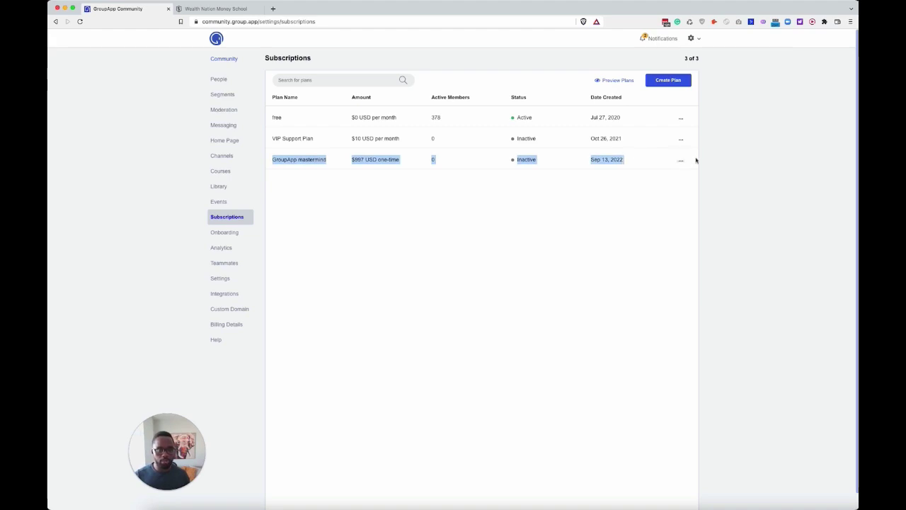
{"action": "left_click", "coordinate": [574, 151]}
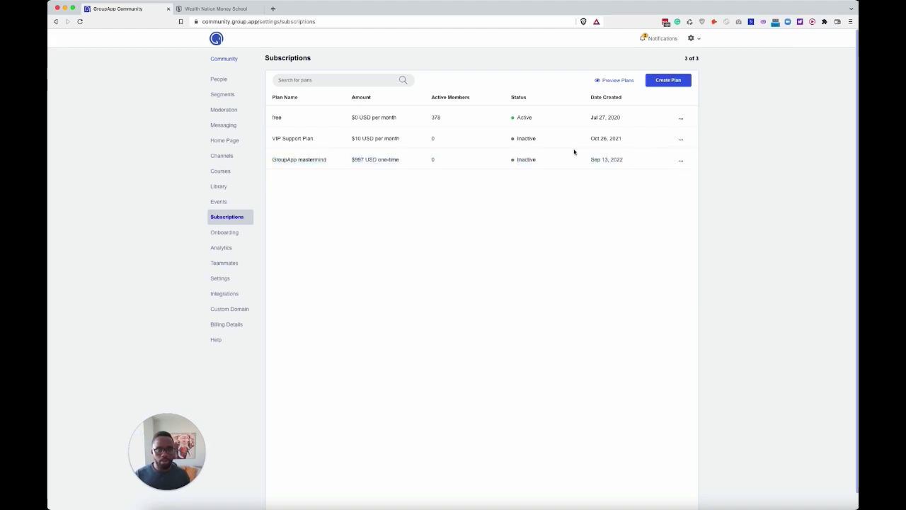
{"action": "left_click", "coordinate": [681, 160]}
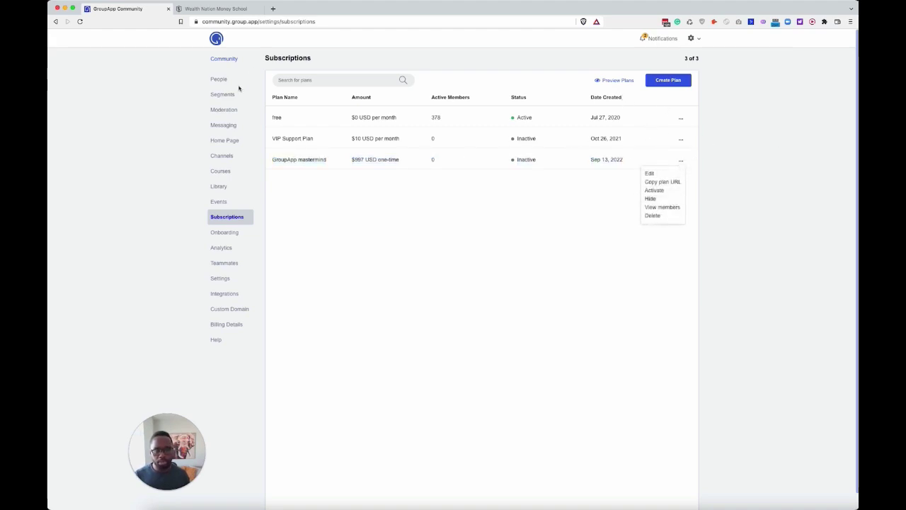
{"action": "left_click", "coordinate": [651, 191]}
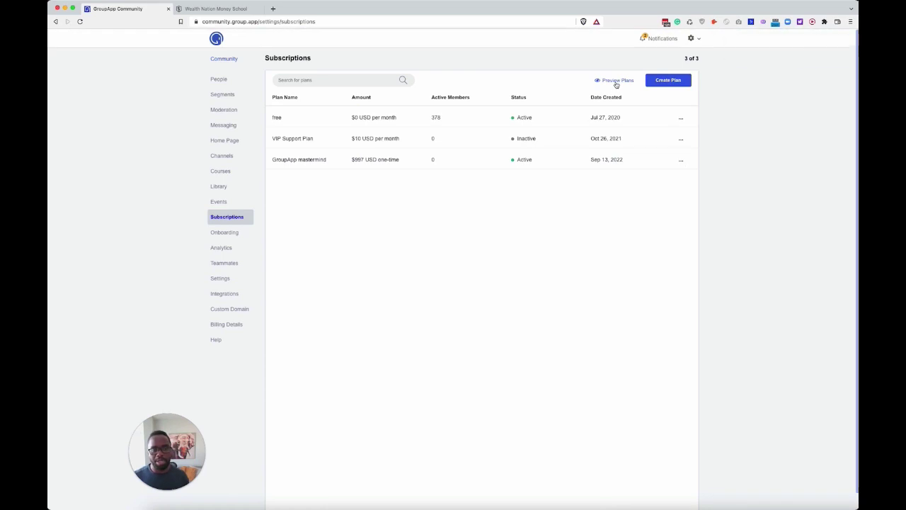
- Preview the subscription plans as members see them and view the GroupApp Mastermind plan's description and benefits
{"action": "left_click", "coordinate": [616, 83]}
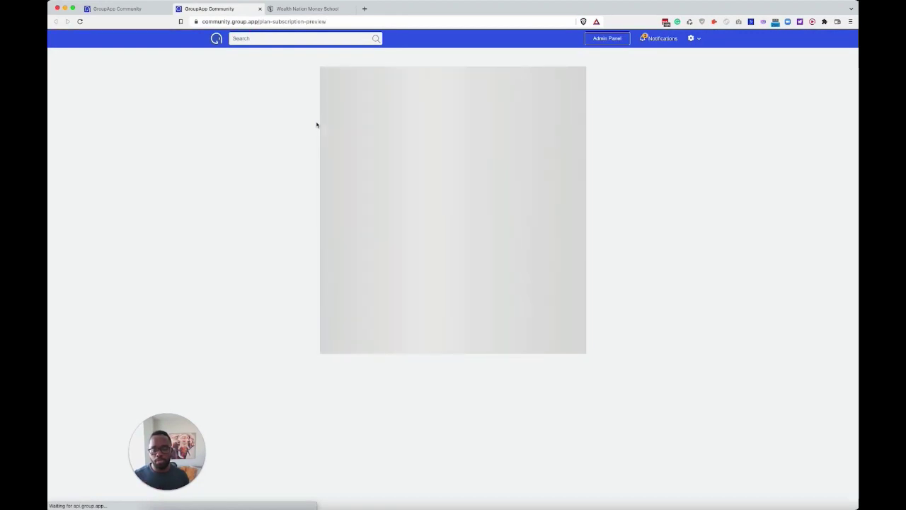
{"action": "left_click", "coordinate": [400, 280]}
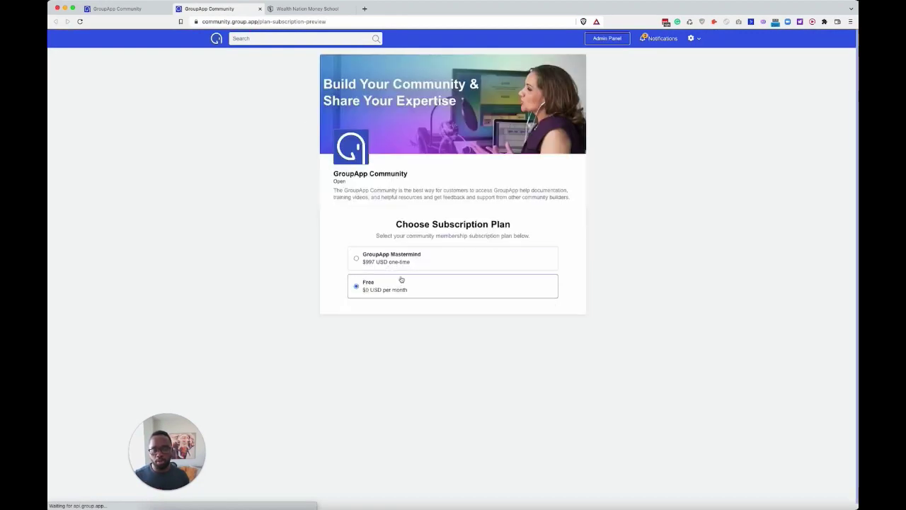
{"action": "left_click", "coordinate": [414, 263]}
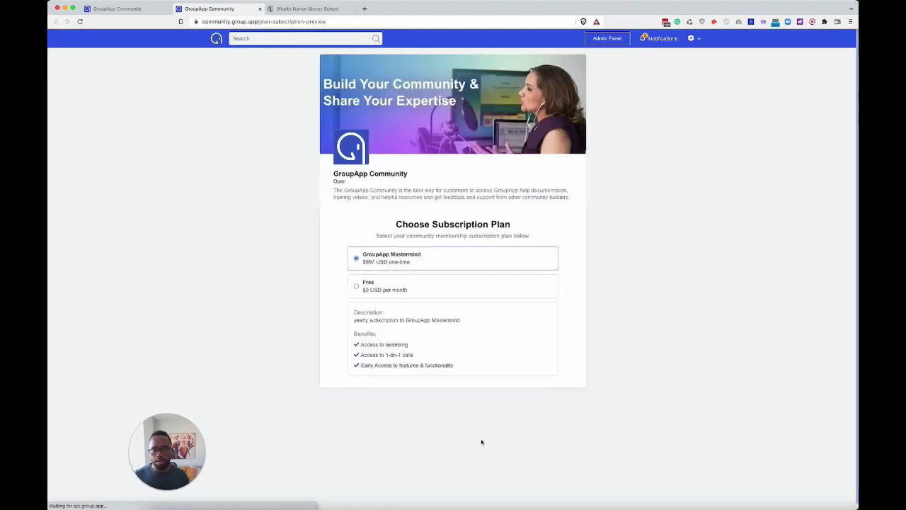
{"action": "left_click", "coordinate": [260, 9]}
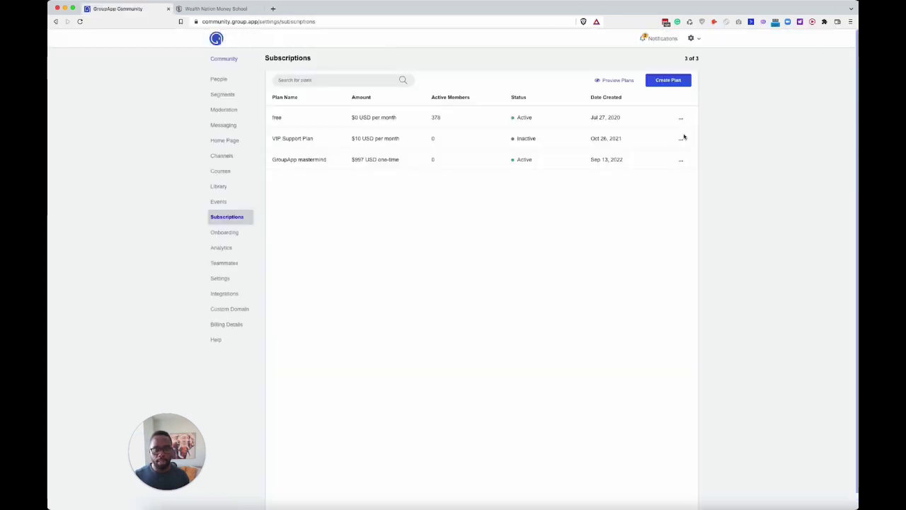
- Disable the GroupApp mastermind plan and check which plans the member-facing preview offers compared with the admin plan list
{"action": "left_click", "coordinate": [681, 161]}
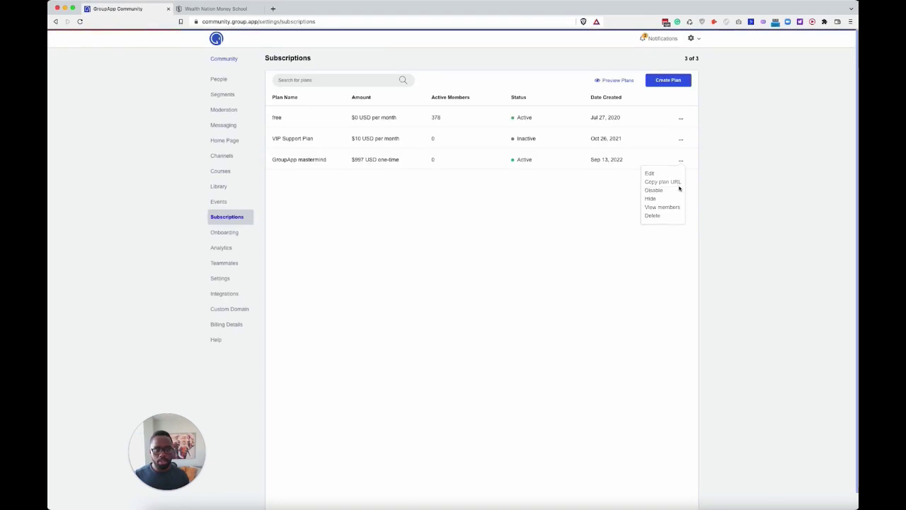
{"action": "left_click", "coordinate": [676, 190]}
{"action": "left_click", "coordinate": [614, 83]}
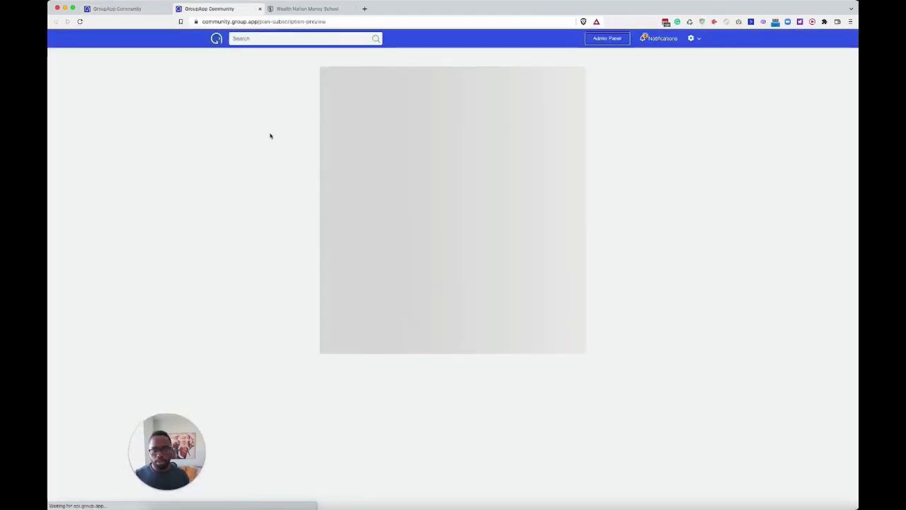
{"action": "left_click", "coordinate": [106, 8]}
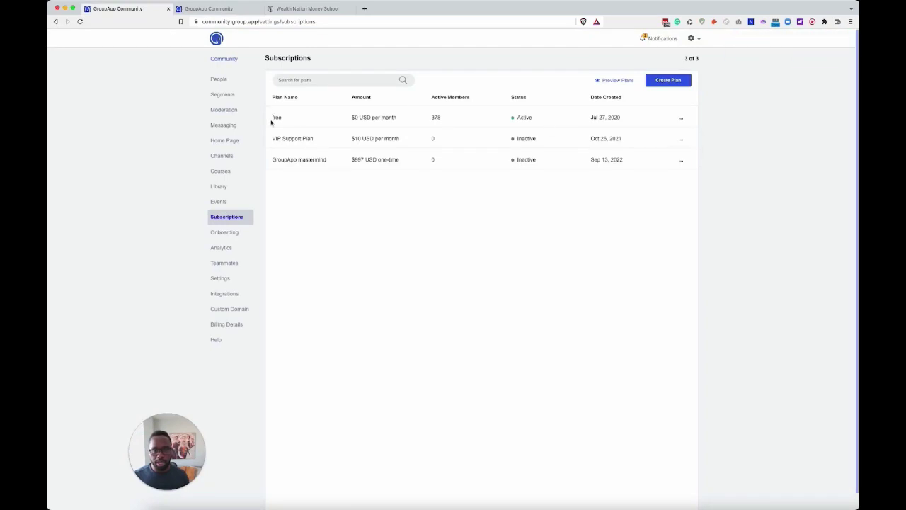
{"action": "left_click_drag", "start_coordinate": [526, 115], "coordinate": [296, 119]}
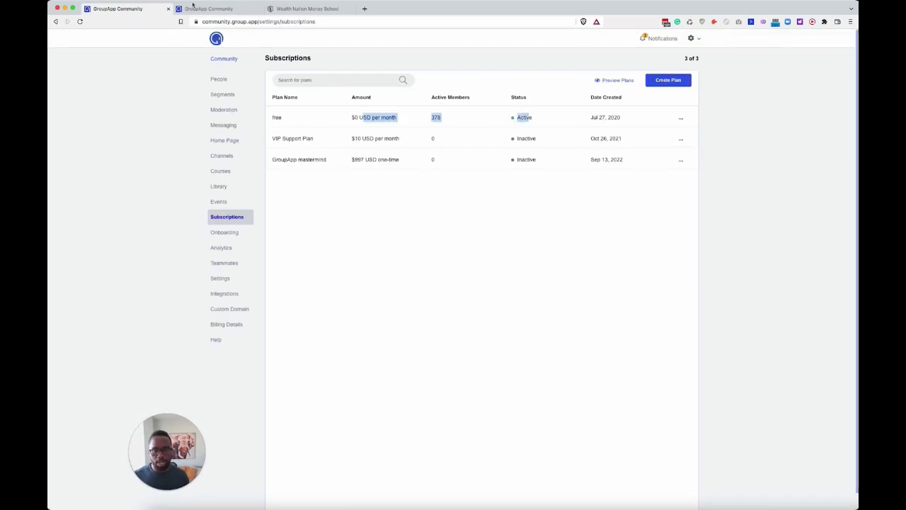
{"action": "left_click", "coordinate": [213, 9]}
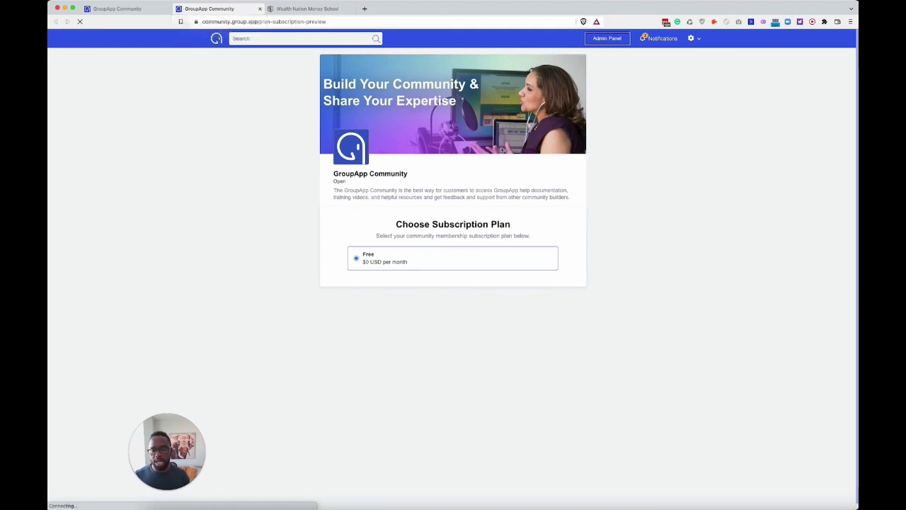
{"action": "left_click", "coordinate": [260, 10]}
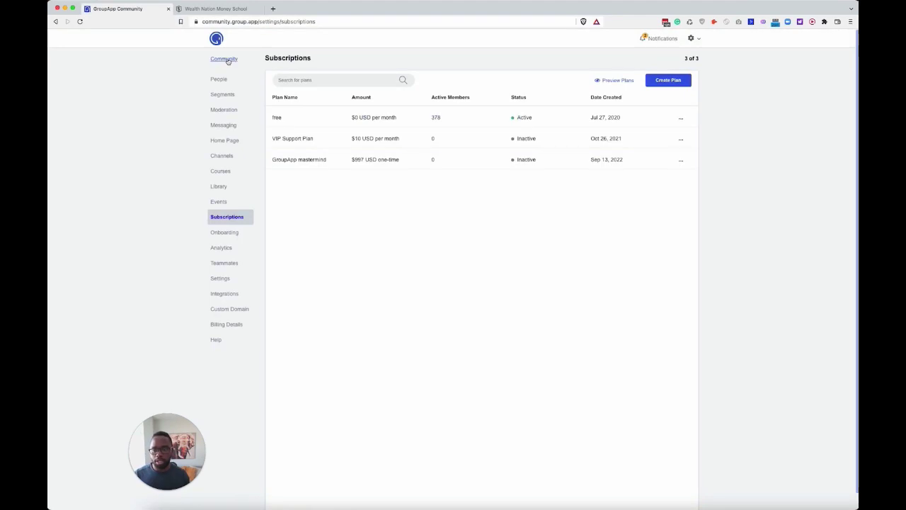
- Return to the community's member-side home page and highlight the GroupApp Community name
{"action": "left_click", "coordinate": [224, 58]}
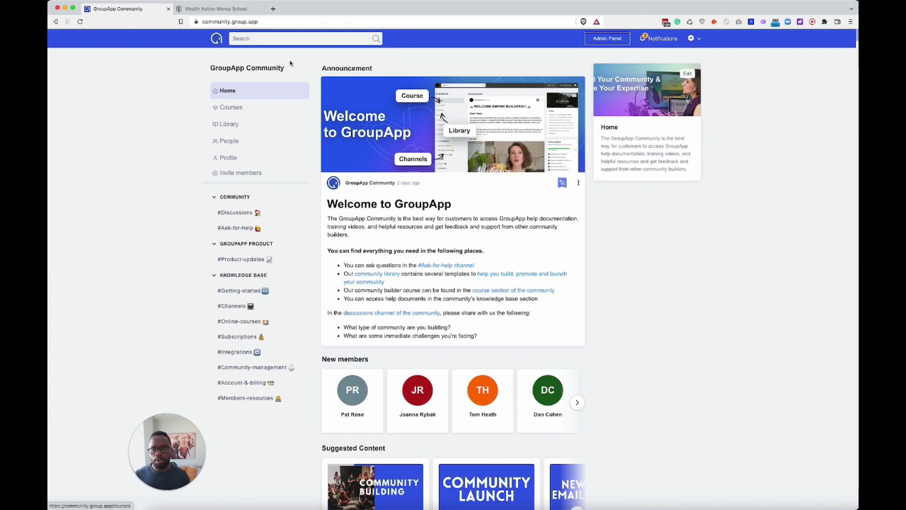
{"action": "left_click_drag", "start_coordinate": [294, 71], "coordinate": [210, 70]}
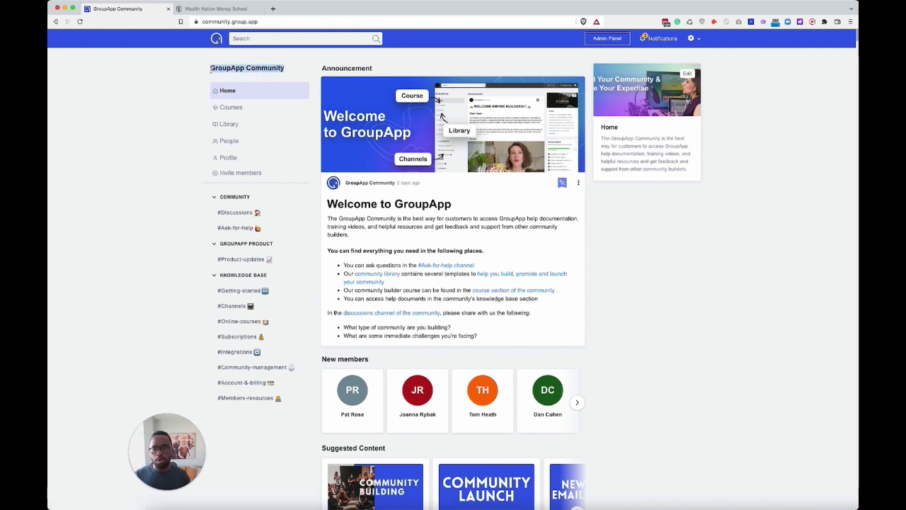